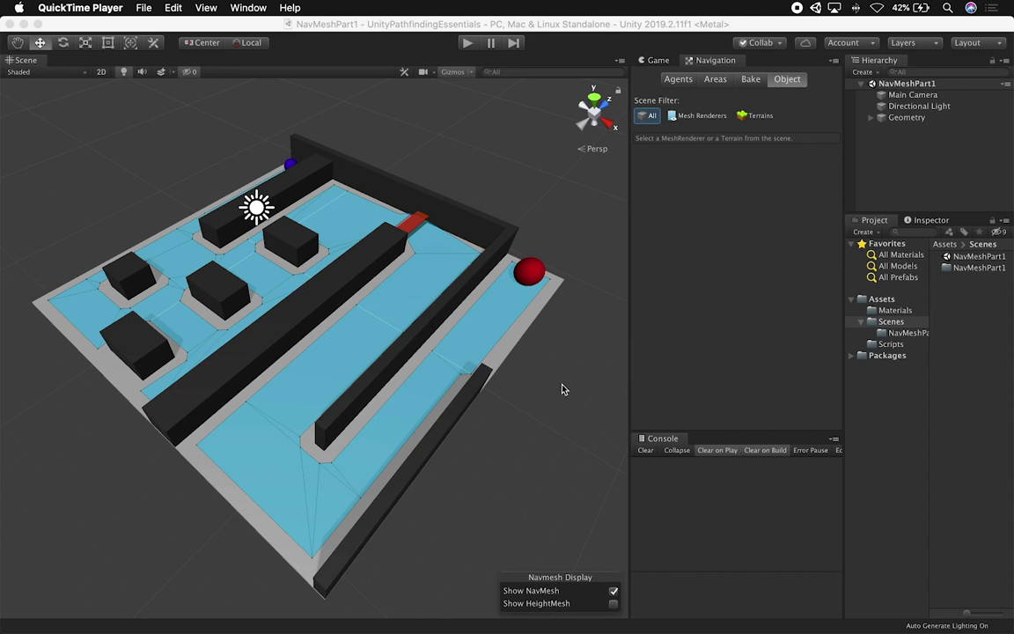
- Run the scene to watch the red sphere travel through the maze, and exit play mode
{"action": "left_click", "coordinate": [456, 346]}
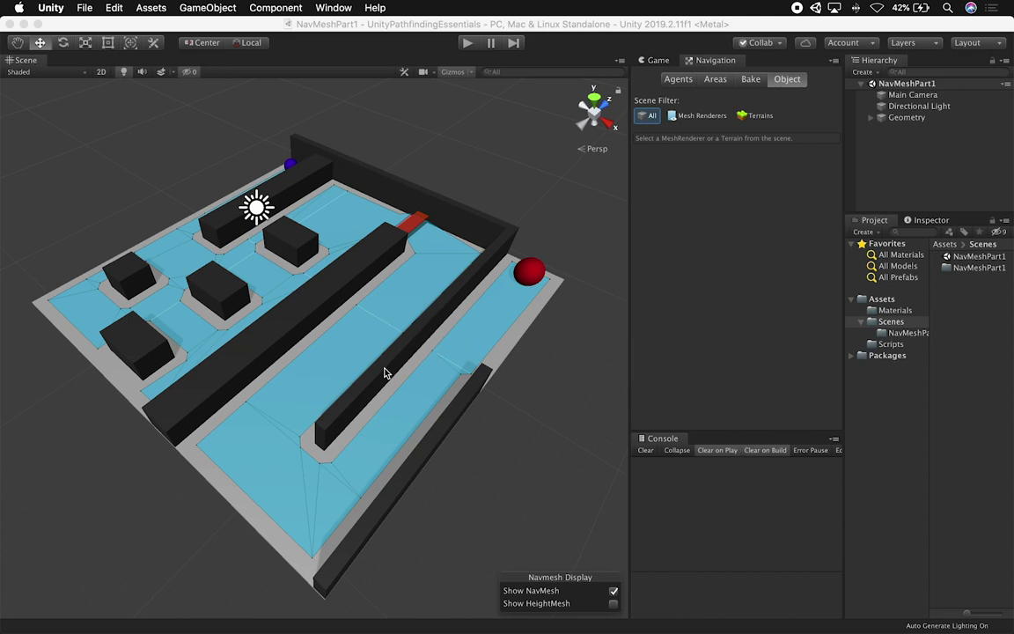
{"action": "left_click_drag", "start_coordinate": [383, 374], "coordinate": [354, 366], "text": "alt"}
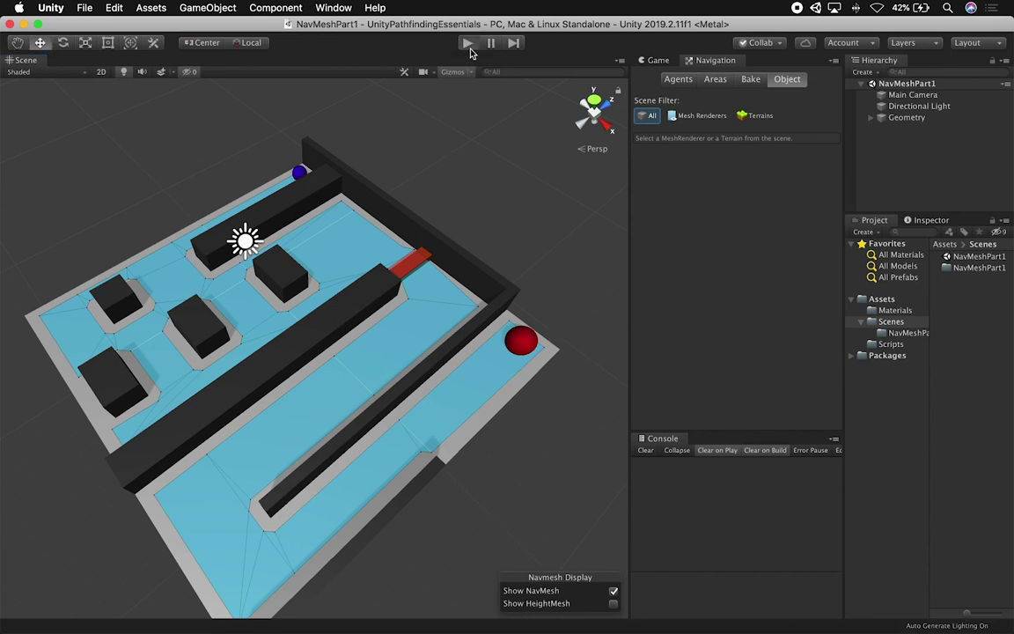
{"action": "key", "text": "super+p"}
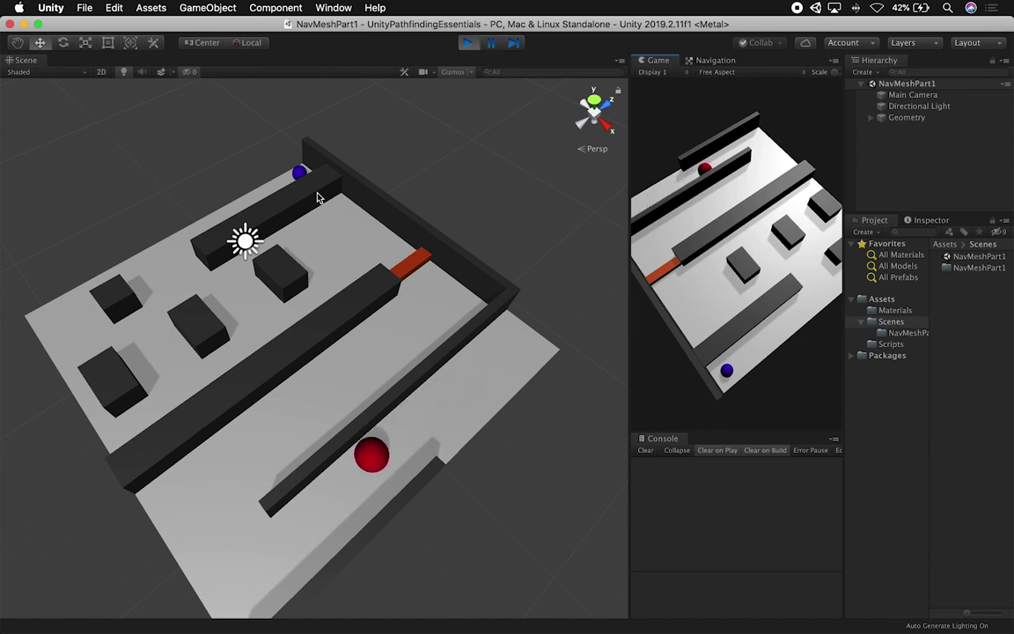
{"action": "left_click", "coordinate": [468, 43]}
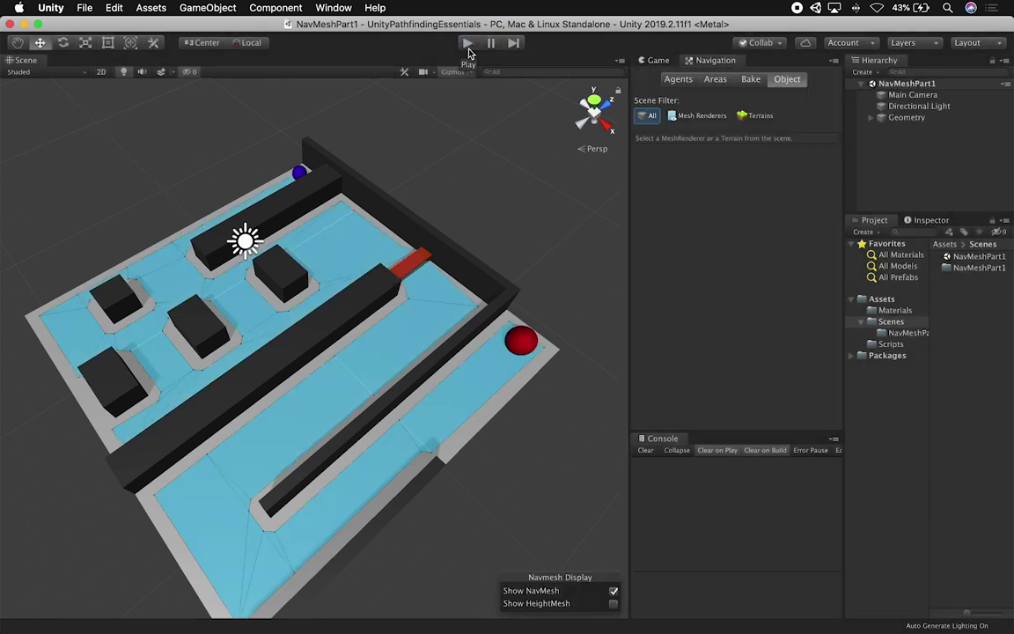
{"action": "left_click_drag", "start_coordinate": [405, 302], "coordinate": [429, 281], "text": "alt+super"}
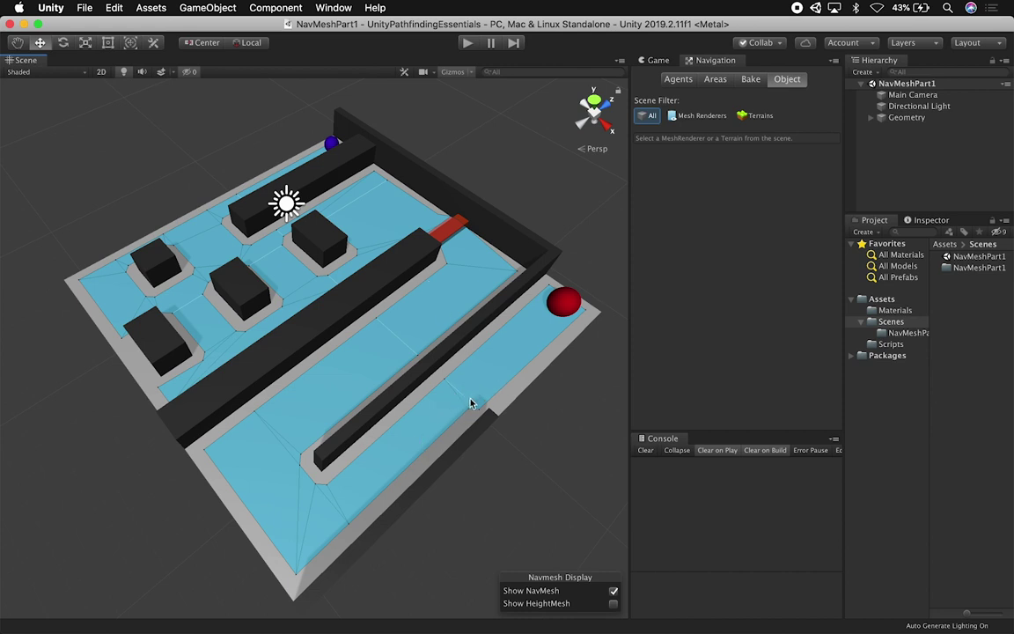
{"action": "left_click_drag", "start_coordinate": [397, 296], "coordinate": [451, 329], "text": "alt"}
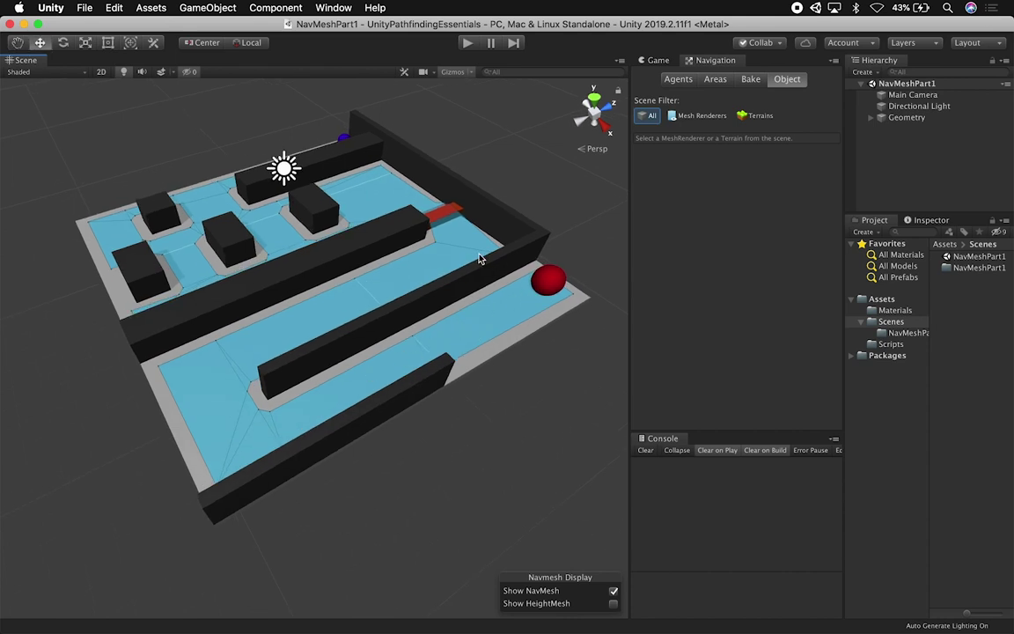
{"action": "left_click_drag", "start_coordinate": [252, 189], "coordinate": [383, 222], "text": "alt"}
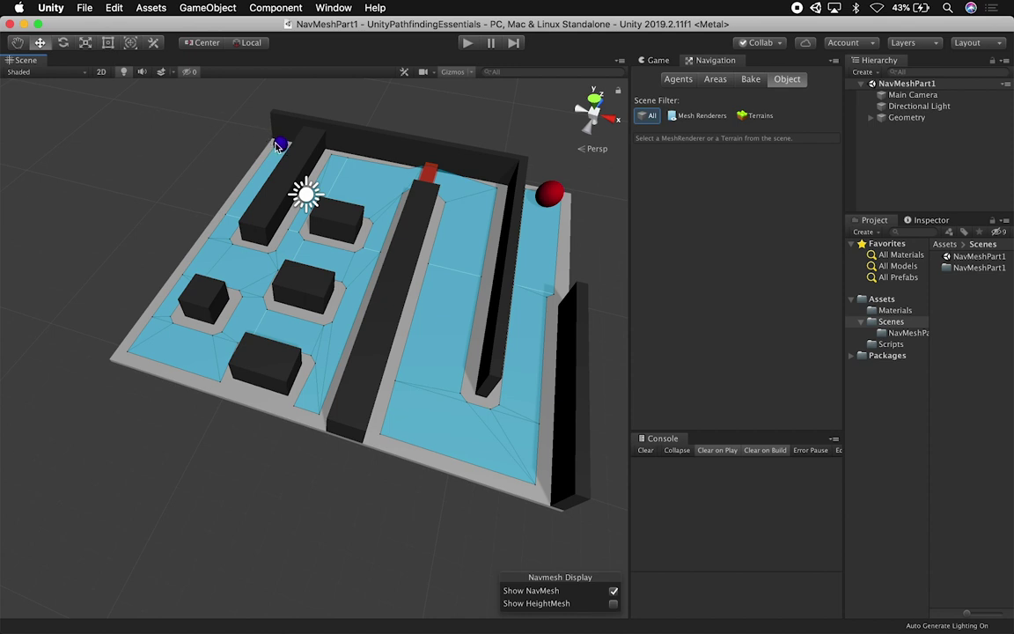
{"action": "left_click_drag", "start_coordinate": [405, 268], "coordinate": [473, 282], "text": "alt"}
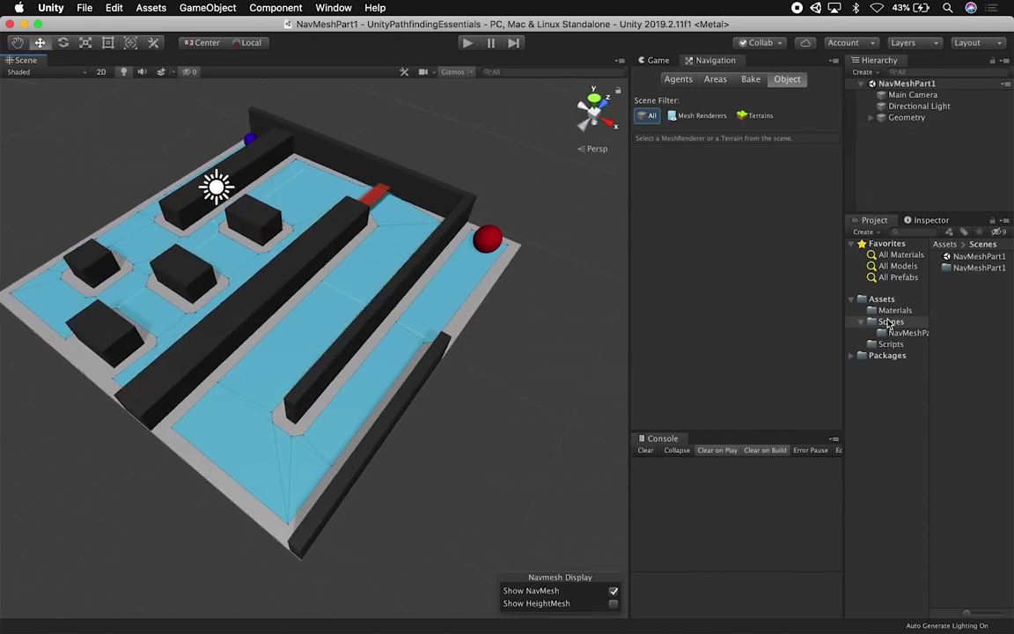
- Duplicate the NavMeshPart1 scene in the Scenes folder and open the copy
{"action": "left_click_drag", "start_coordinate": [843, 308], "coordinate": [764, 314]}
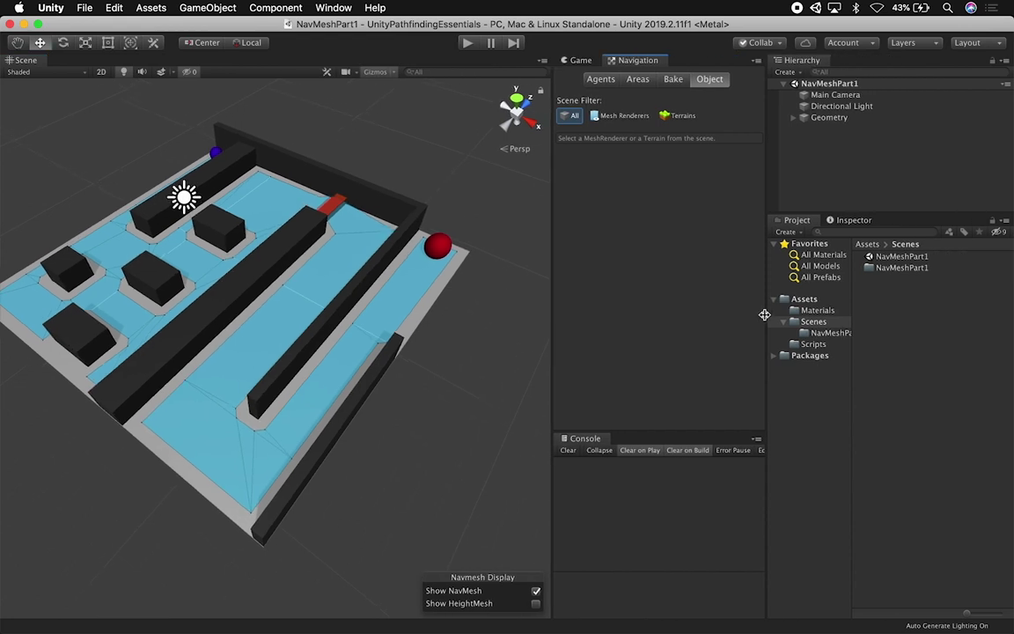
{"action": "double_click", "coordinate": [892, 268]}
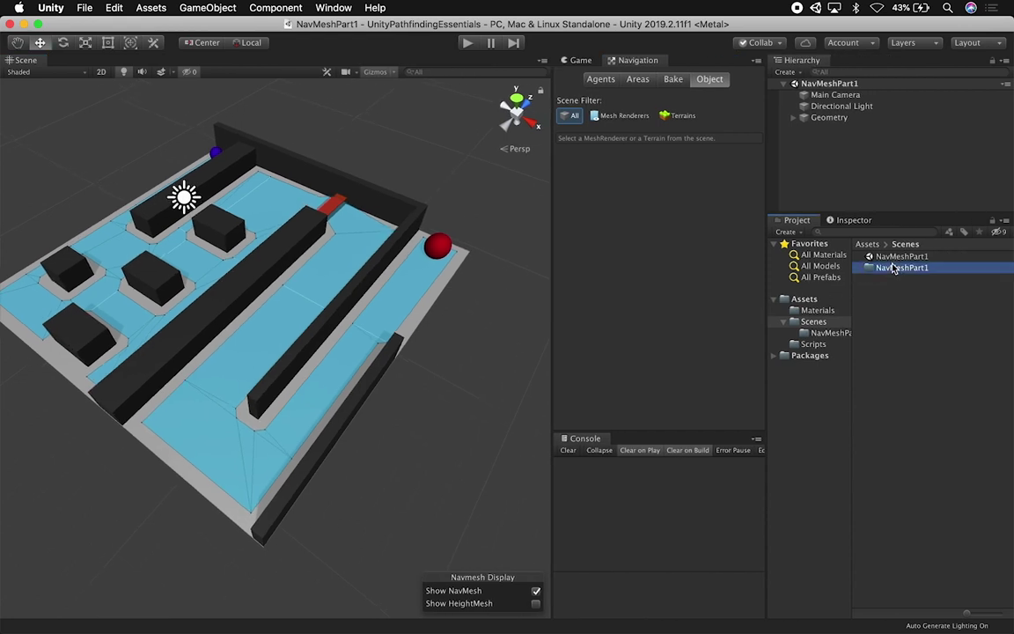
{"action": "left_click", "coordinate": [830, 322]}
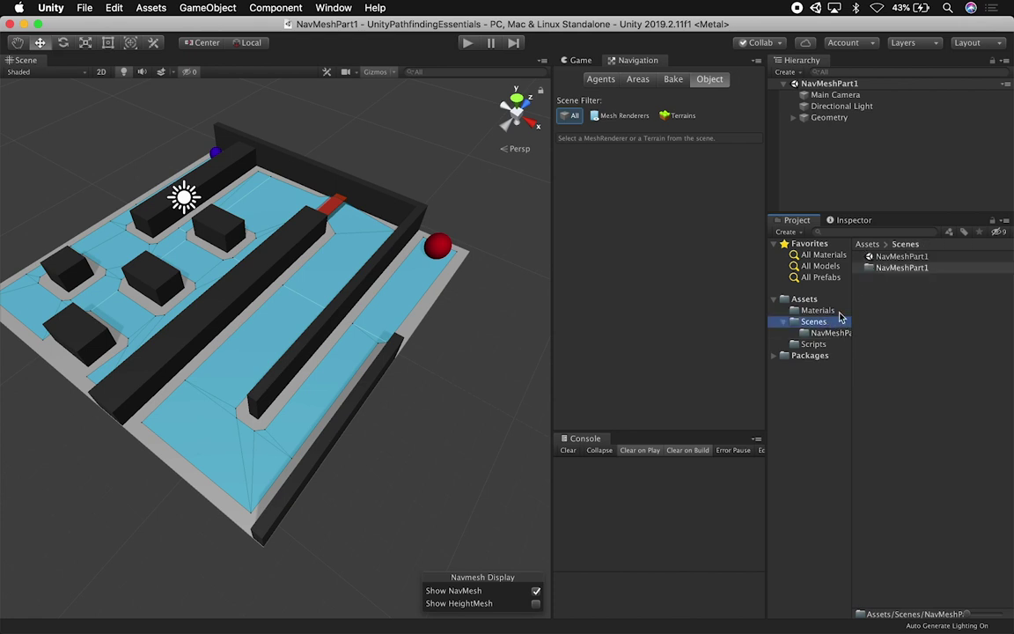
{"action": "left_click", "coordinate": [899, 258]}
{"action": "key", "text": "super+d"}
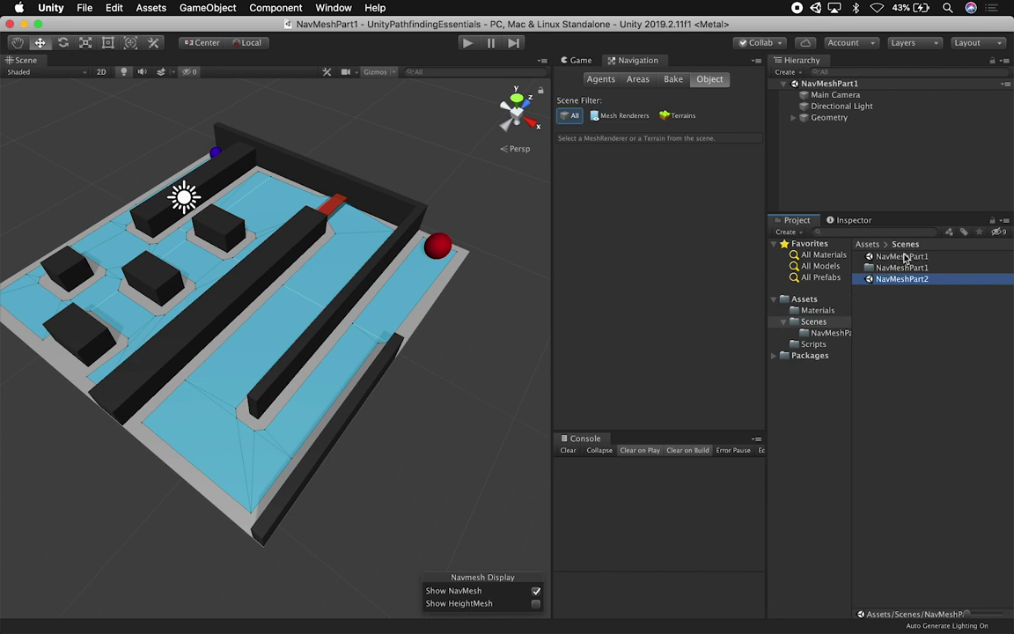
{"action": "double_click", "coordinate": [898, 280]}
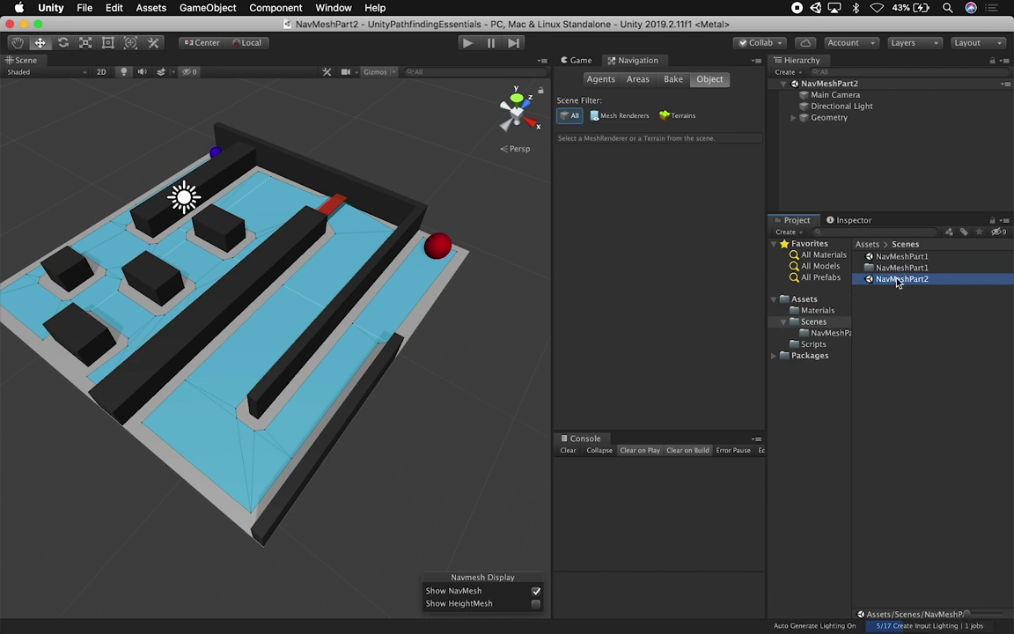
- Clear the NavMesh carried over into the duplicated scene and bake a new one
{"action": "left_click", "coordinate": [832, 118]}
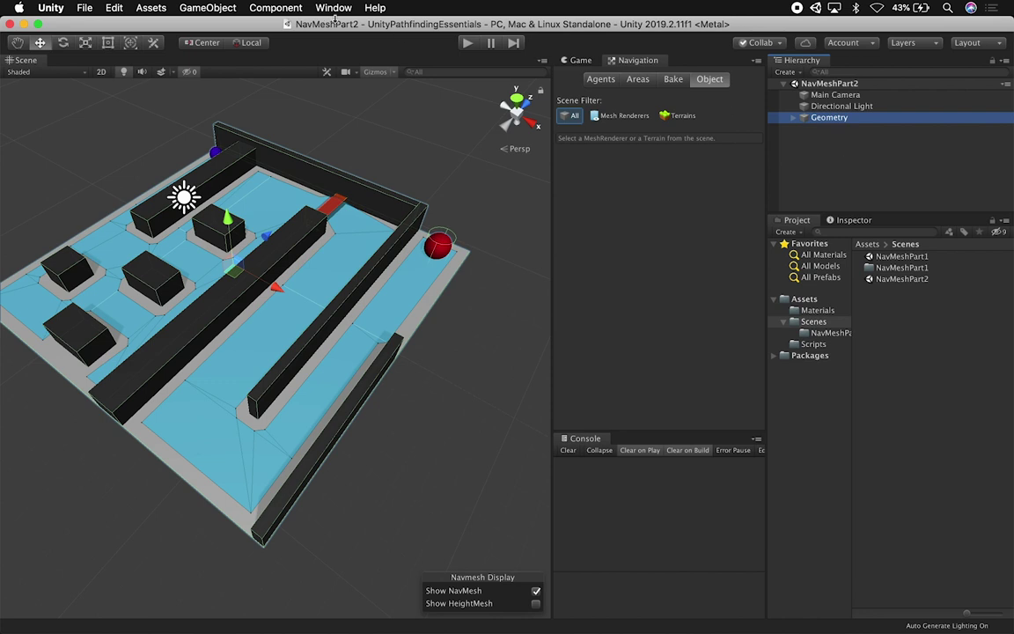
{"action": "left_click", "coordinate": [793, 118]}
{"action": "left_click", "coordinate": [829, 151]}
{"action": "left_click", "coordinate": [671, 79]}
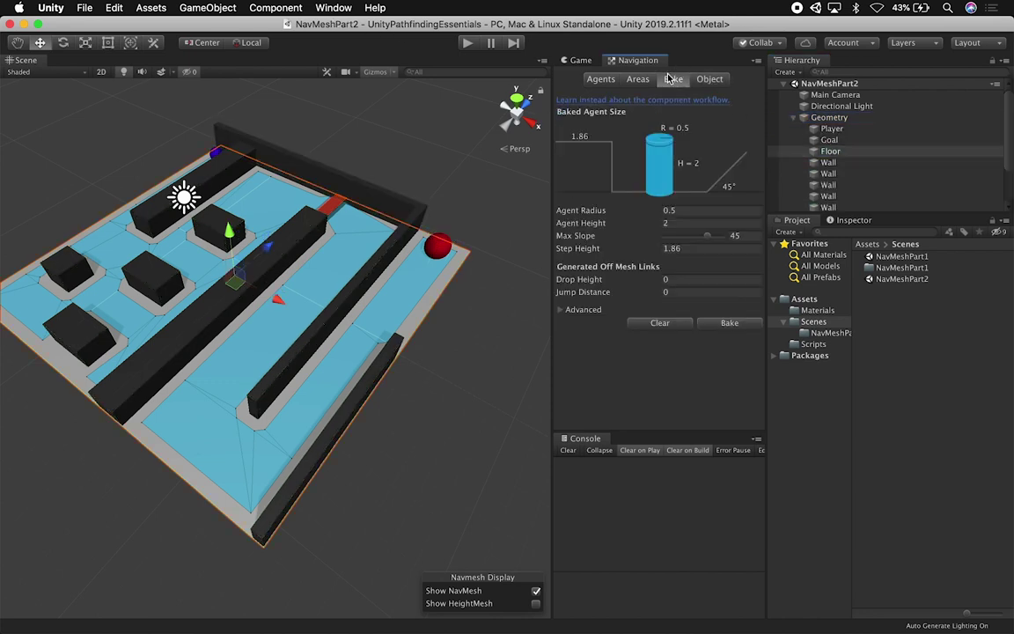
{"action": "left_click", "coordinate": [655, 323]}
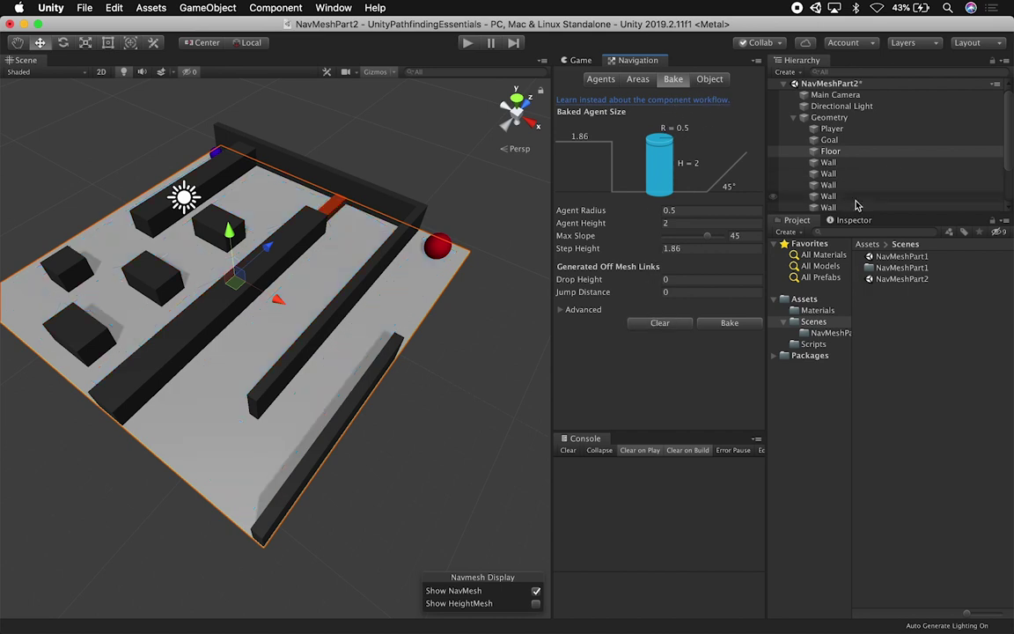
{"action": "left_click", "coordinate": [731, 324]}
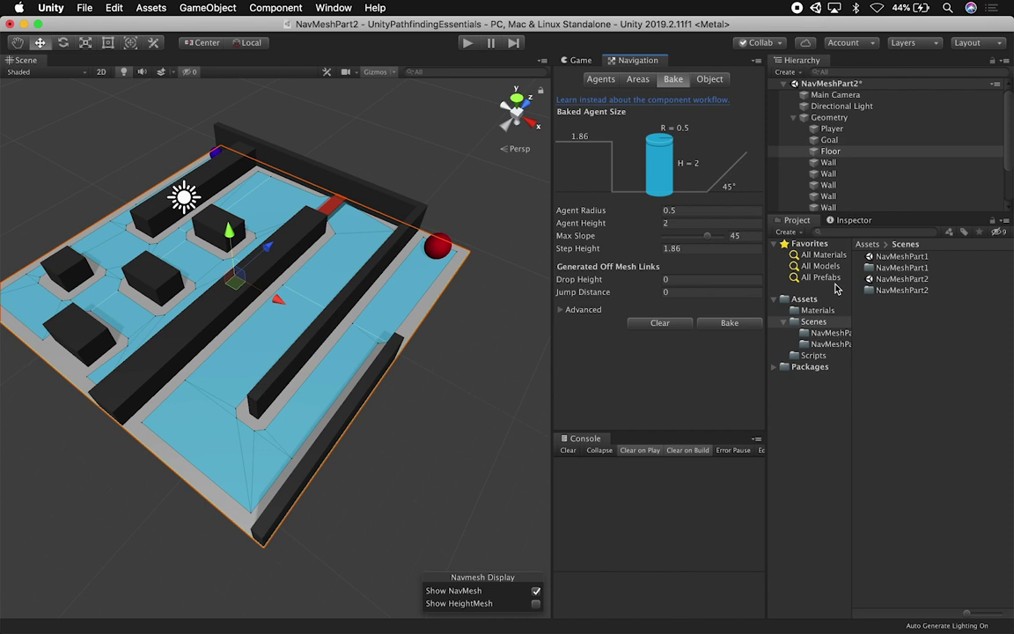
{"action": "left_click", "coordinate": [897, 290]}
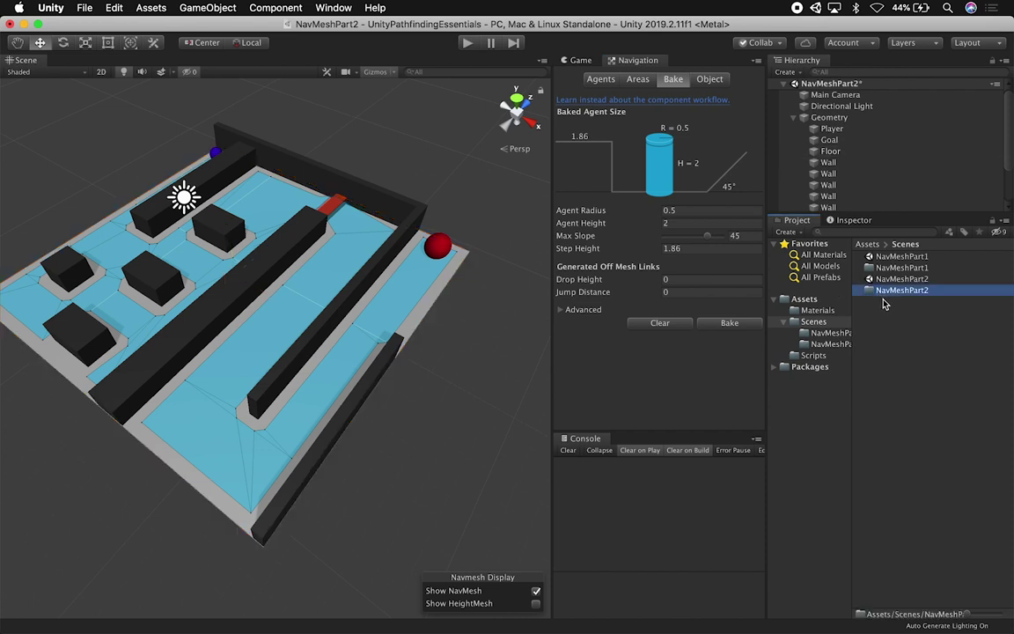
{"action": "left_click", "coordinate": [793, 118]}
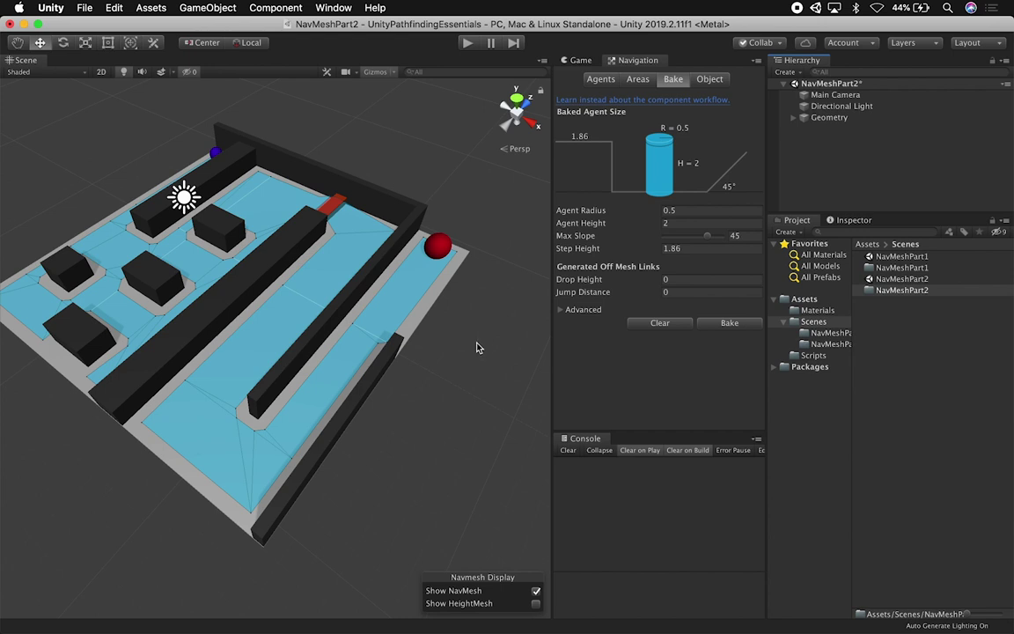
- Duplicate one of the small wall blocks and move the copy into the outer corridor with the red sphere
{"action": "mouse_move", "coordinate": [452, 340]}
{"action": "left_mouse_down", "text": "alt"}
{"action": "mouse_move", "coordinate": [352, 376]}
{"action": "mouse_move", "coordinate": [447, 320]}
{"action": "left_mouse_up", "text": "alt"}
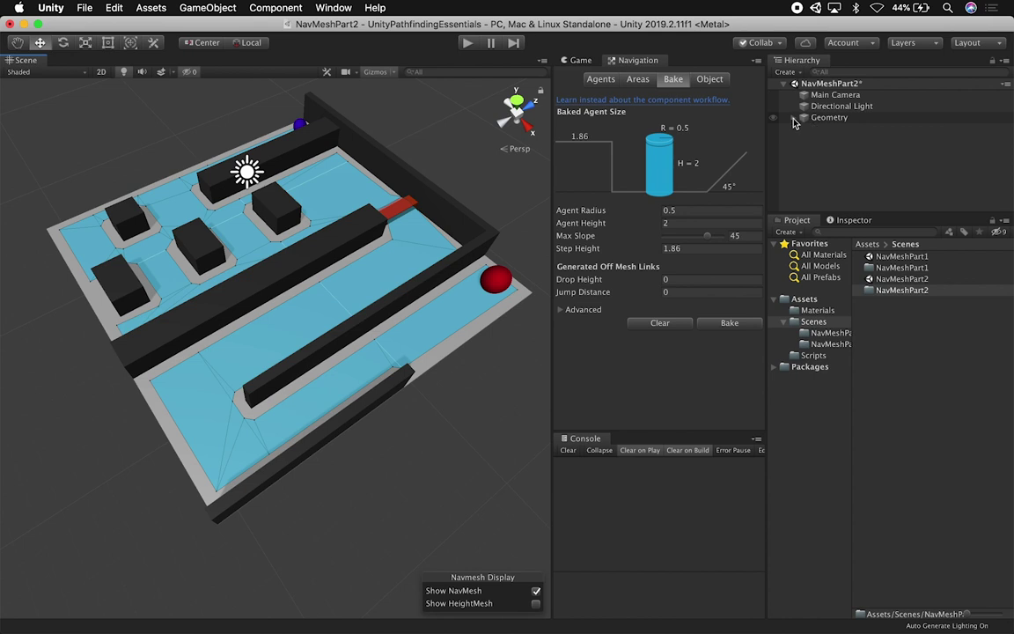
{"action": "left_click", "coordinate": [796, 119]}
{"action": "left_click", "coordinate": [830, 152]}
{"action": "scroll", "coordinate": [826, 167], "scroll_direction": "down", "scroll_amount": 3}
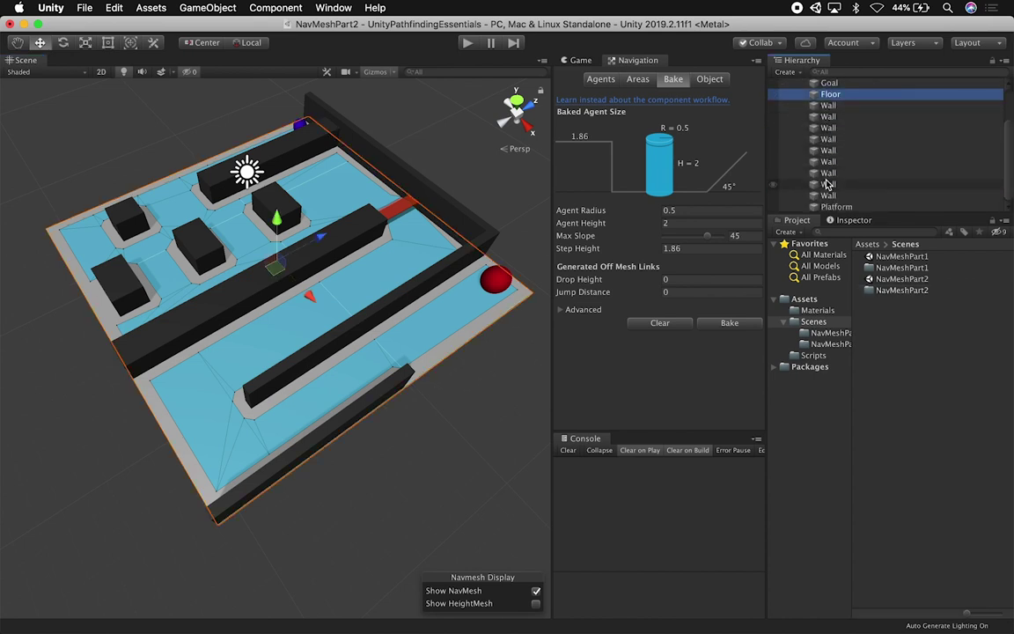
{"action": "left_click", "coordinate": [833, 207]}
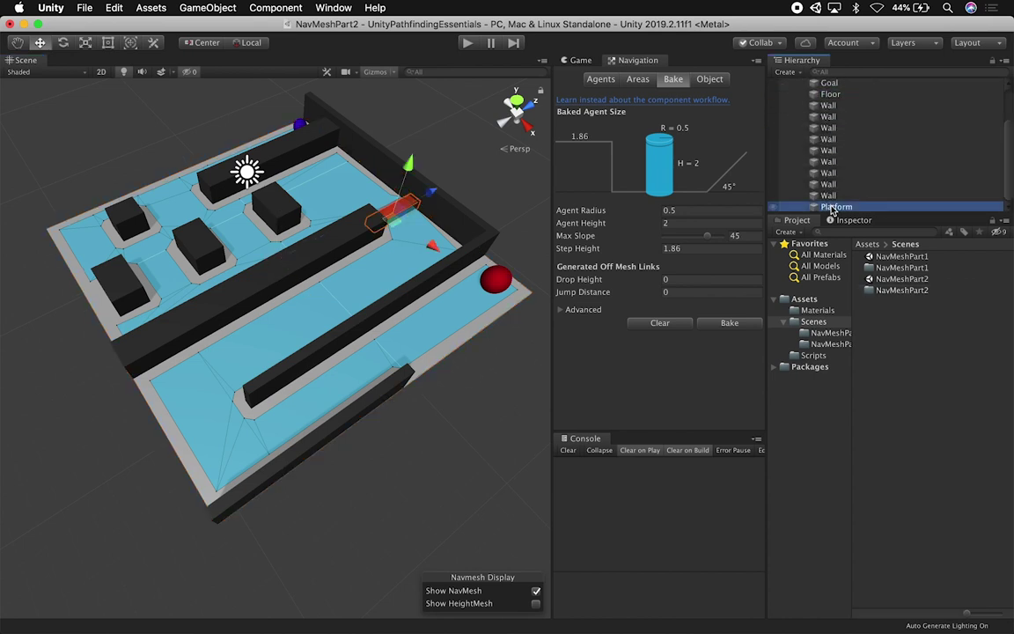
{"action": "left_click", "coordinate": [208, 252]}
{"action": "key", "text": "super+d"}
{"action": "left_click_drag", "start_coordinate": [228, 278], "coordinate": [305, 244]}
- Scale the copied block down in height to form a flat slab
{"action": "key", "text": "f"}
{"action": "key", "text": "r"}
{"action": "left_click_drag", "start_coordinate": [280, 293], "coordinate": [277, 345]}
{"action": "scroll", "coordinate": [370, 352], "scroll_direction": "down", "scroll_amount": 5}
{"action": "left_click_drag", "start_coordinate": [355, 350], "coordinate": [283, 341], "text": "alt"}
{"action": "key", "text": "w"}
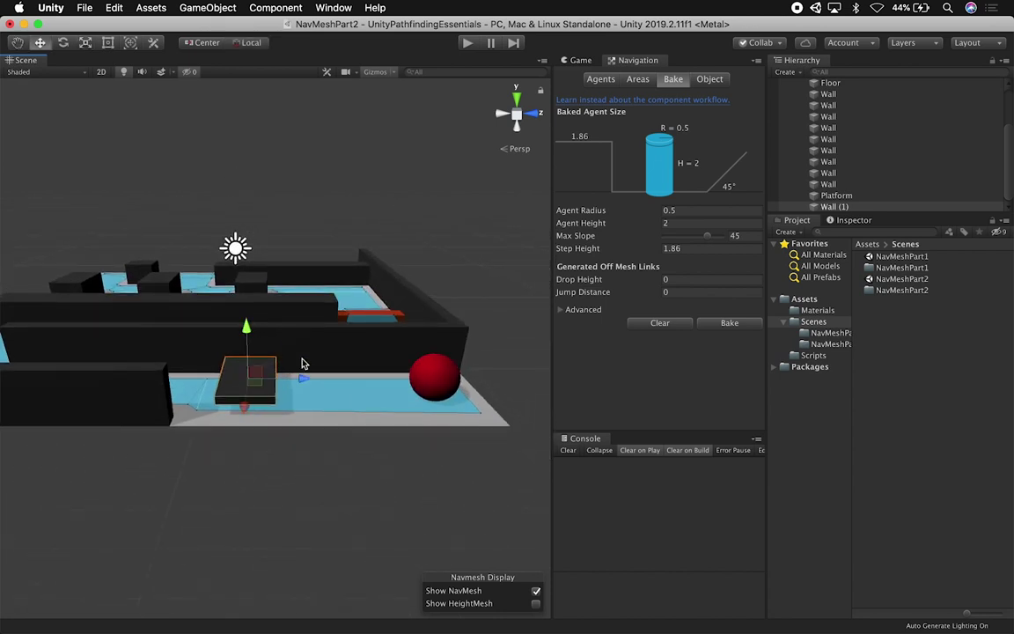
- Move the slab along the corridor next to the red sphere and lower it towards the floor
{"action": "left_click_drag", "start_coordinate": [290, 376], "coordinate": [416, 335]}
{"action": "key", "text": "f"}
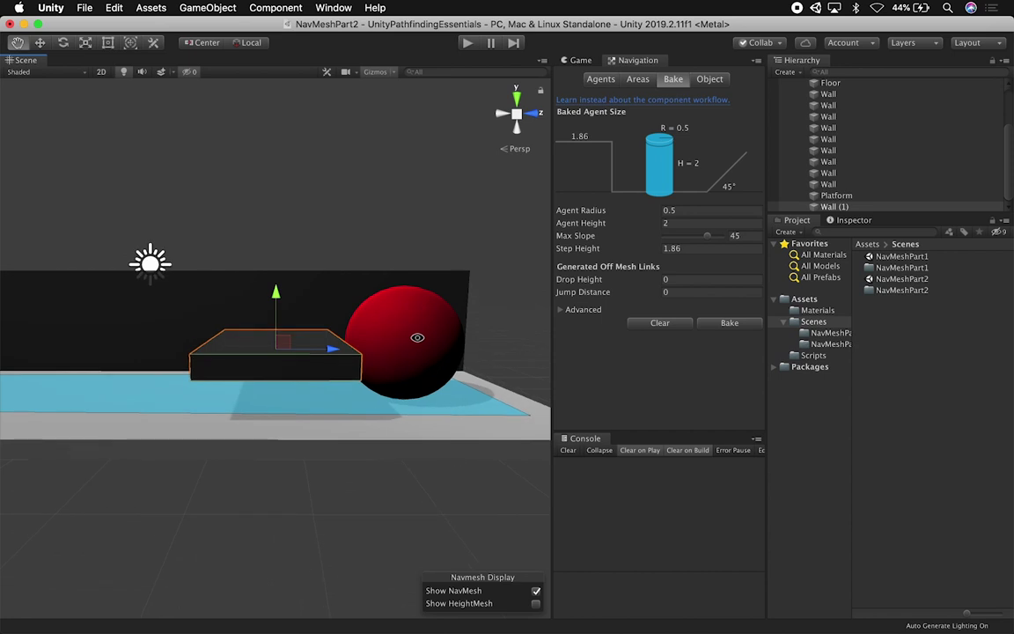
{"action": "left_click_drag", "start_coordinate": [276, 314], "coordinate": [277, 321]}
{"action": "left_click_drag", "start_coordinate": [409, 341], "coordinate": [379, 291], "text": "alt"}
{"action": "left_click", "coordinate": [517, 115]}
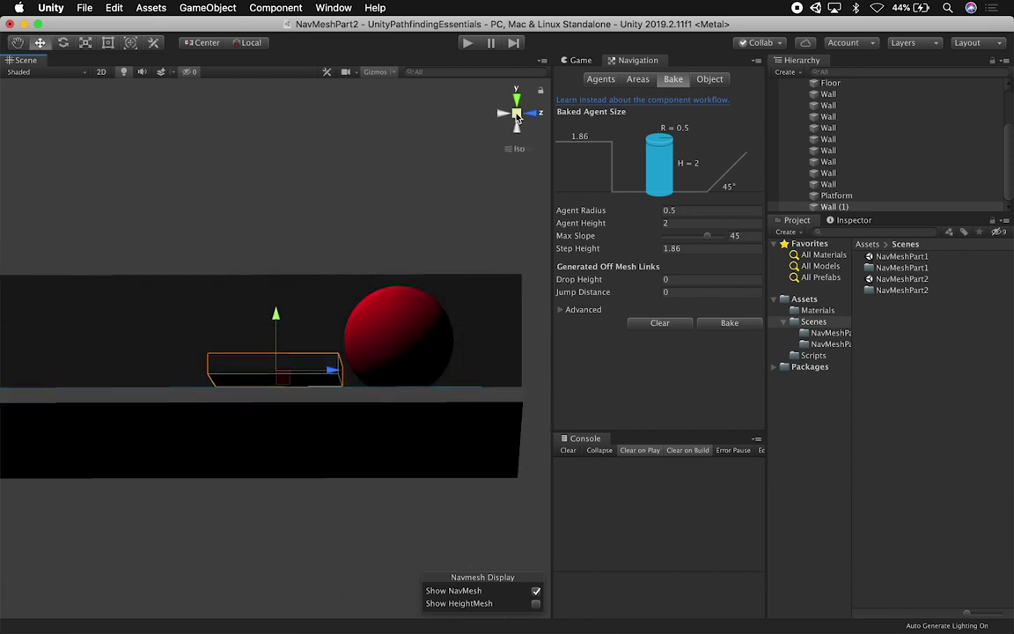
{"action": "left_click", "coordinate": [504, 116]}
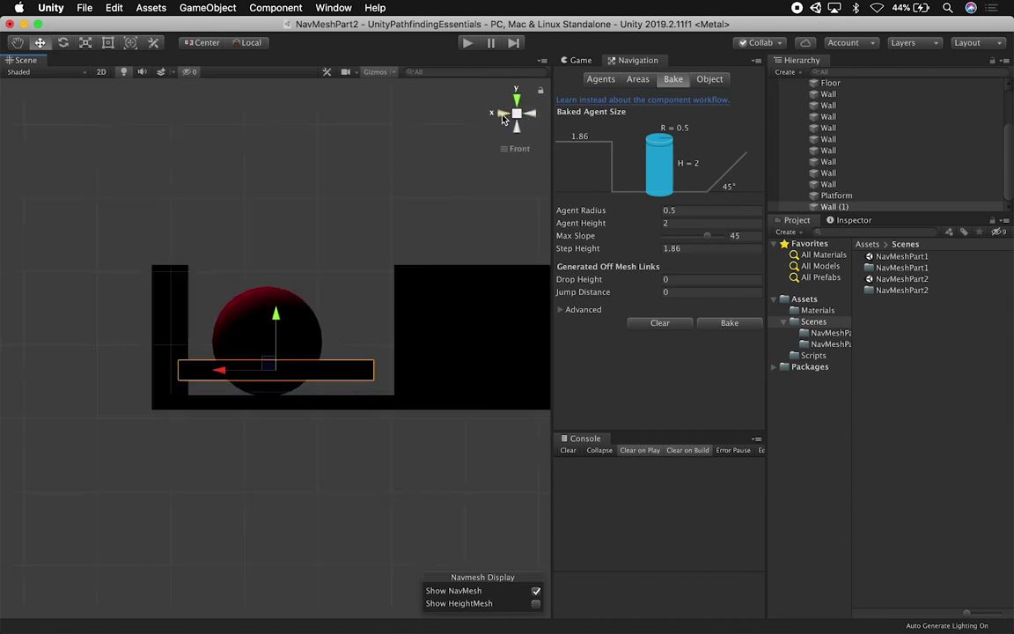
{"action": "left_click", "coordinate": [503, 117]}
{"action": "left_click_drag", "start_coordinate": [279, 310], "coordinate": [275, 324]}
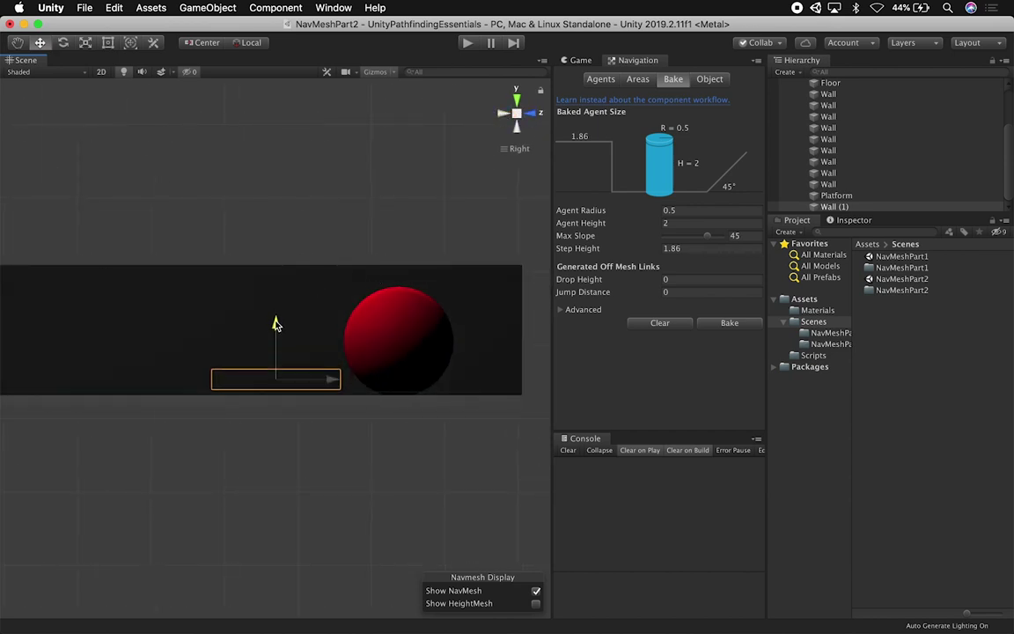
{"action": "scroll", "coordinate": [430, 378], "scroll_direction": "up", "scroll_amount": 3}
{"action": "middle_click_drag", "start_coordinate": [422, 376], "coordinate": [309, 388]}
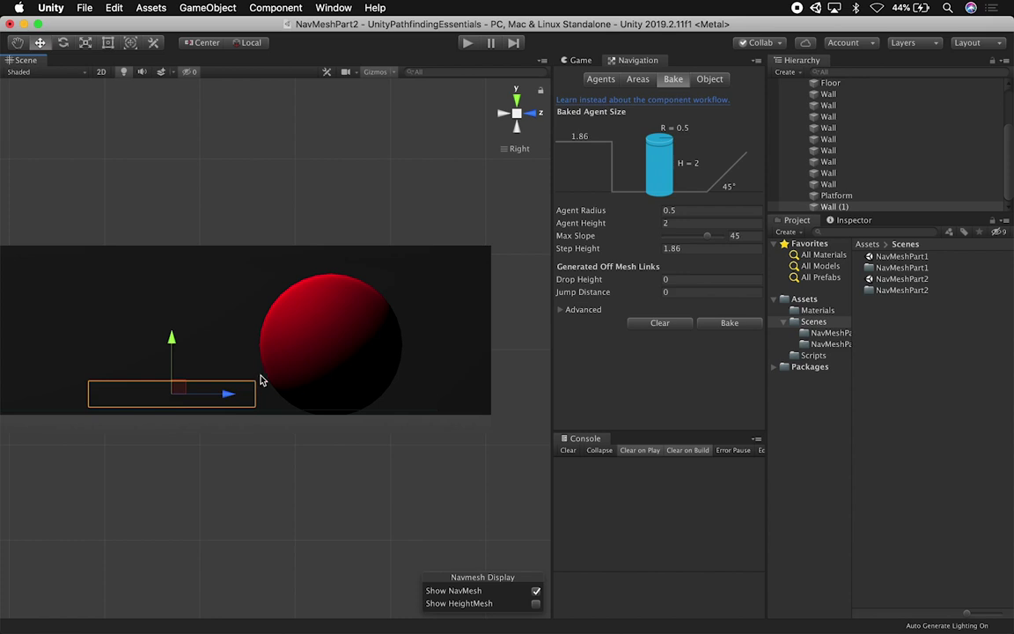
- Make the slab slightly thinner and lower it onto the floor
{"action": "key", "text": "r"}
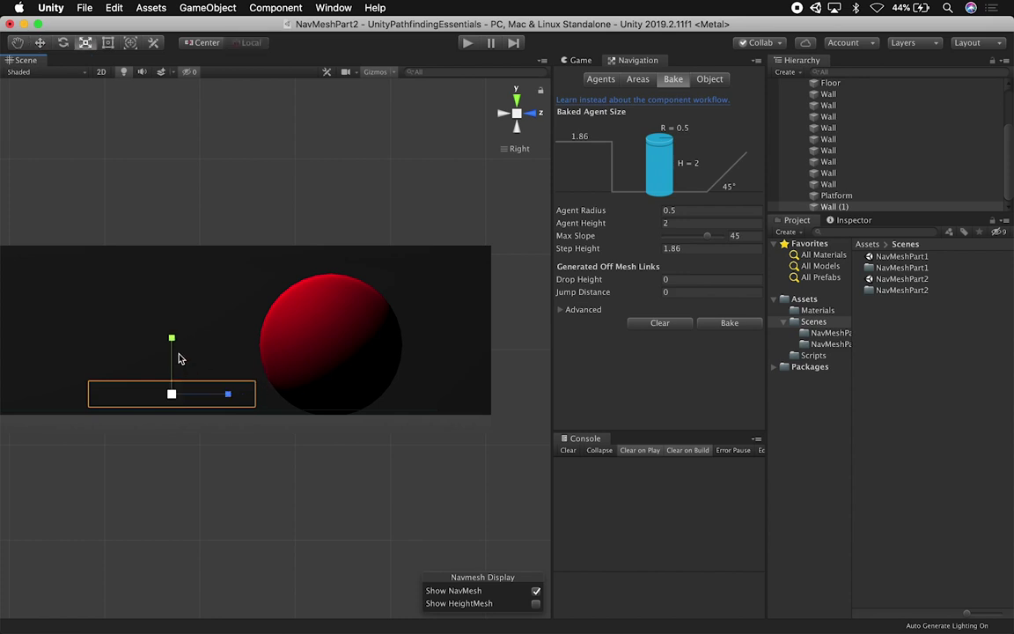
{"action": "key", "text": "w"}
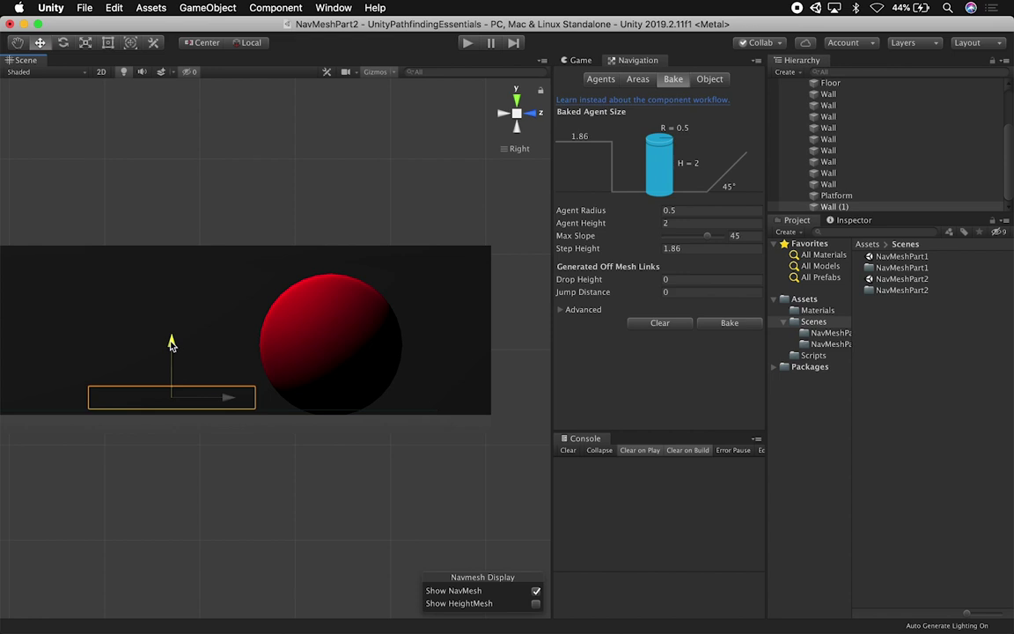
{"action": "left_click_drag", "start_coordinate": [170, 341], "coordinate": [184, 351], "text": "alt"}
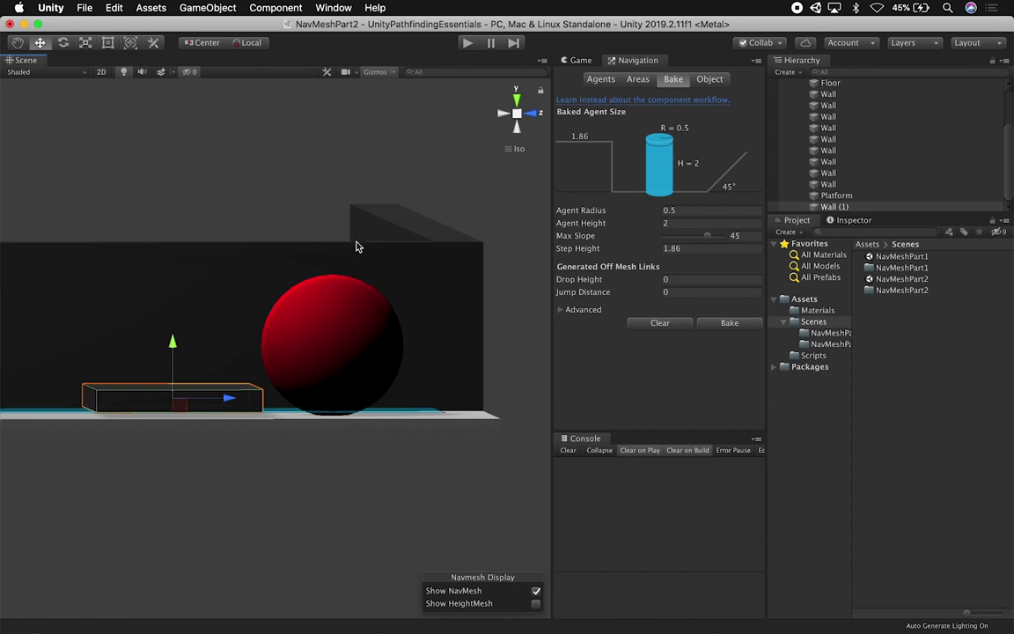
- Narrow the slab across the corridor to an X scale of about 2.11
{"action": "left_click", "coordinate": [517, 115]}
{"action": "left_click_drag", "start_coordinate": [297, 273], "coordinate": [386, 435], "text": "alt"}
{"action": "key", "text": "r"}
{"action": "left_click_drag", "start_coordinate": [294, 425], "coordinate": [165, 424]}
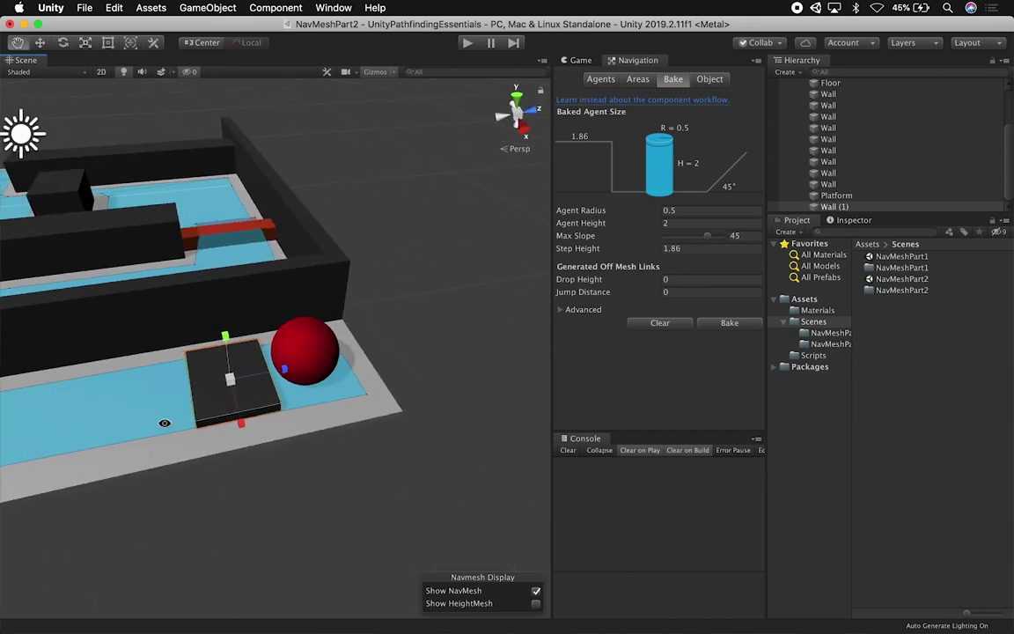
{"action": "scroll", "coordinate": [308, 347], "scroll_direction": "up", "scroll_amount": 3}
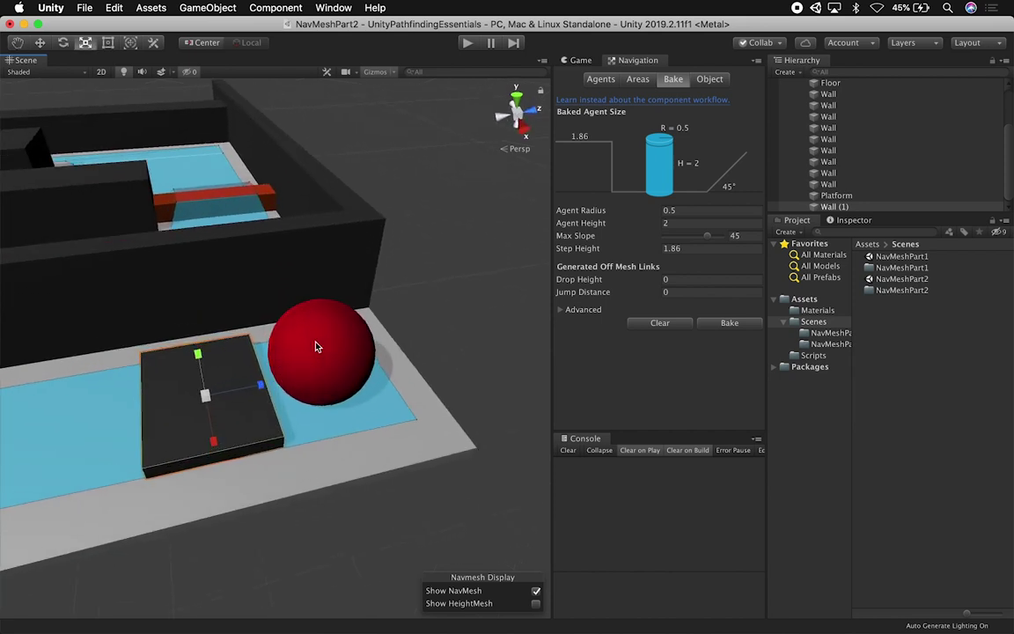
{"action": "left_click_drag", "start_coordinate": [197, 373], "coordinate": [294, 312], "text": "alt"}
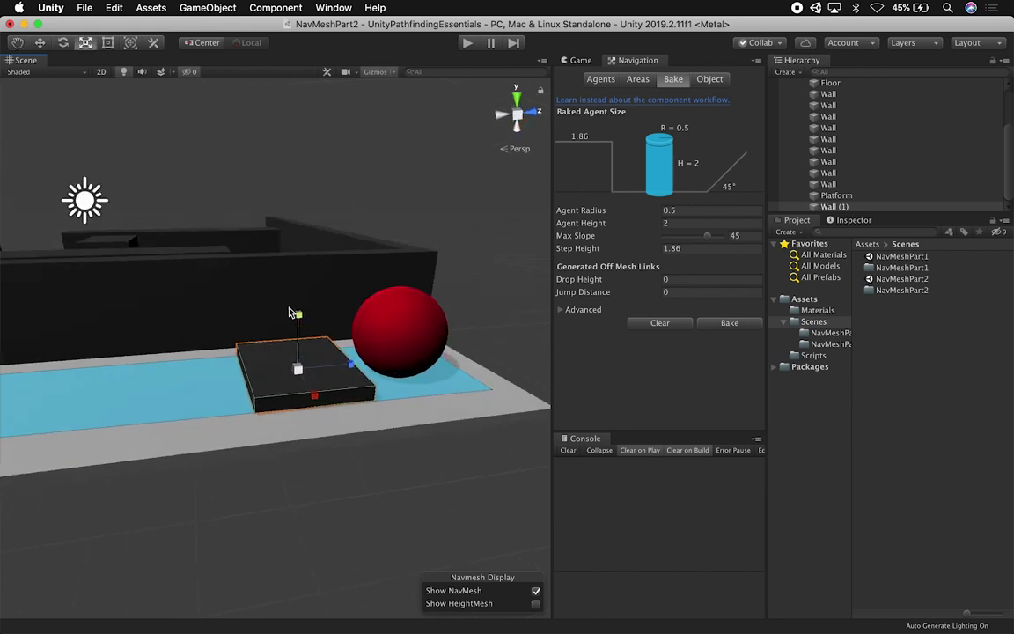
- Set the slab's Y scale to 0.25
{"action": "left_click", "coordinate": [850, 220]}
{"action": "left_click", "coordinate": [926, 302]}
{"action": "type", "text": "7"}
{"action": "left_click", "coordinate": [938, 302]}
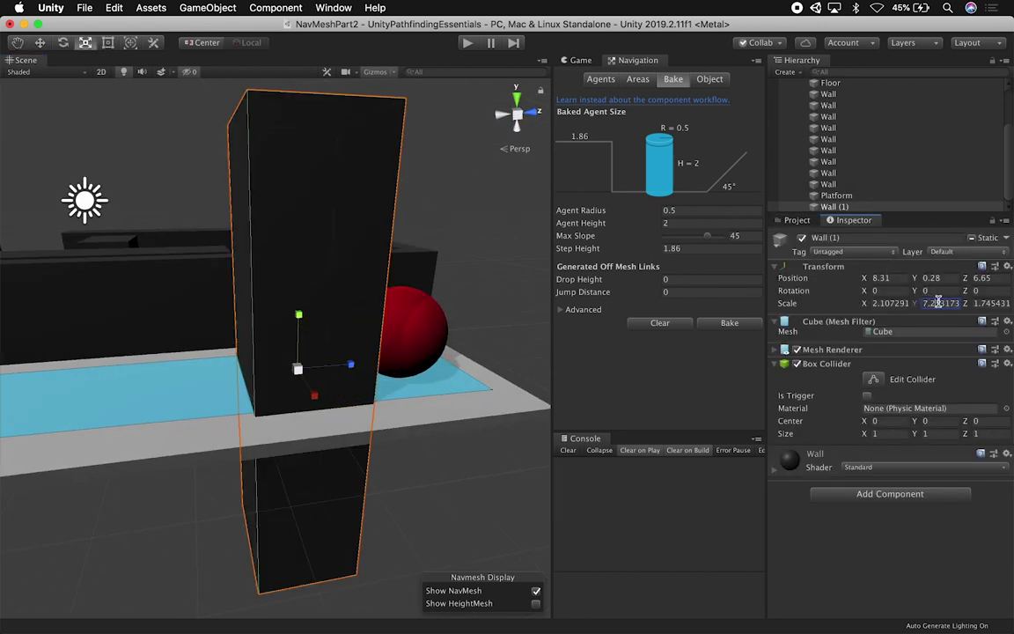
{"action": "key", "text": "BackSpace"}
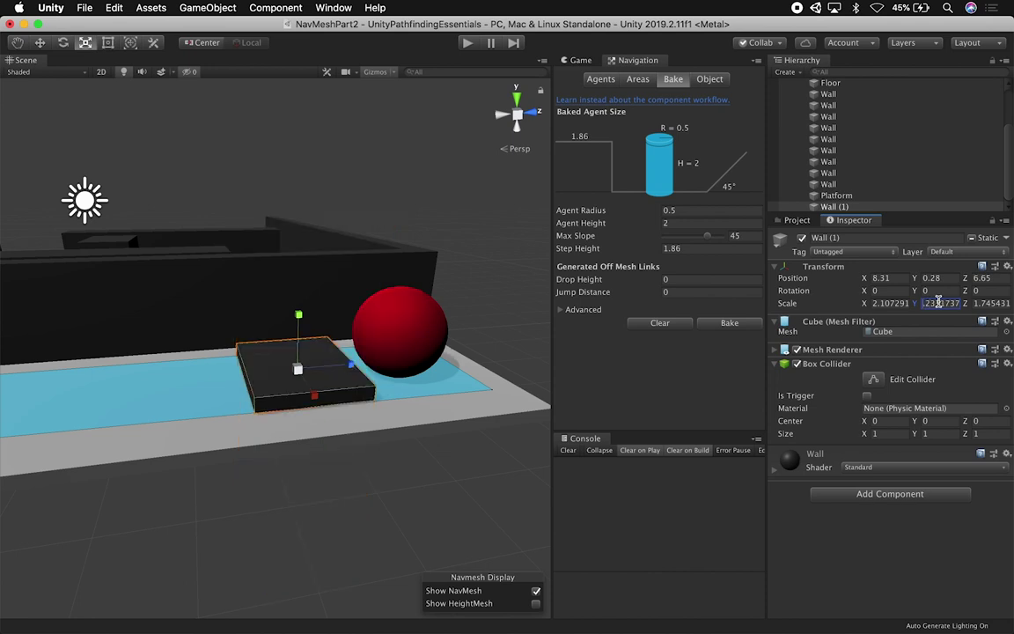
{"action": "double_click", "coordinate": [938, 300]}
{"action": "type", "text": "0.25"}
- Shorten the slab along the corridor to a Z scale of about 1.31
{"action": "middle_click_drag", "start_coordinate": [209, 403], "coordinate": [310, 389]}
{"action": "left_click_drag", "start_coordinate": [310, 389], "coordinate": [234, 379], "text": "alt"}
{"action": "key", "text": "w"}
{"action": "key", "text": "r"}
{"action": "left_click_drag", "start_coordinate": [441, 376], "coordinate": [341, 373]}
- Move the slab along the corridor away from the red sphere and duplicate it, placing the copy at about Z 2.01
{"action": "key", "text": "w"}
{"action": "middle_click_drag", "start_coordinate": [341, 373], "coordinate": [414, 402]}
{"action": "left_click_drag", "start_coordinate": [414, 402], "coordinate": [300, 401]}
{"action": "key", "text": "super+d"}
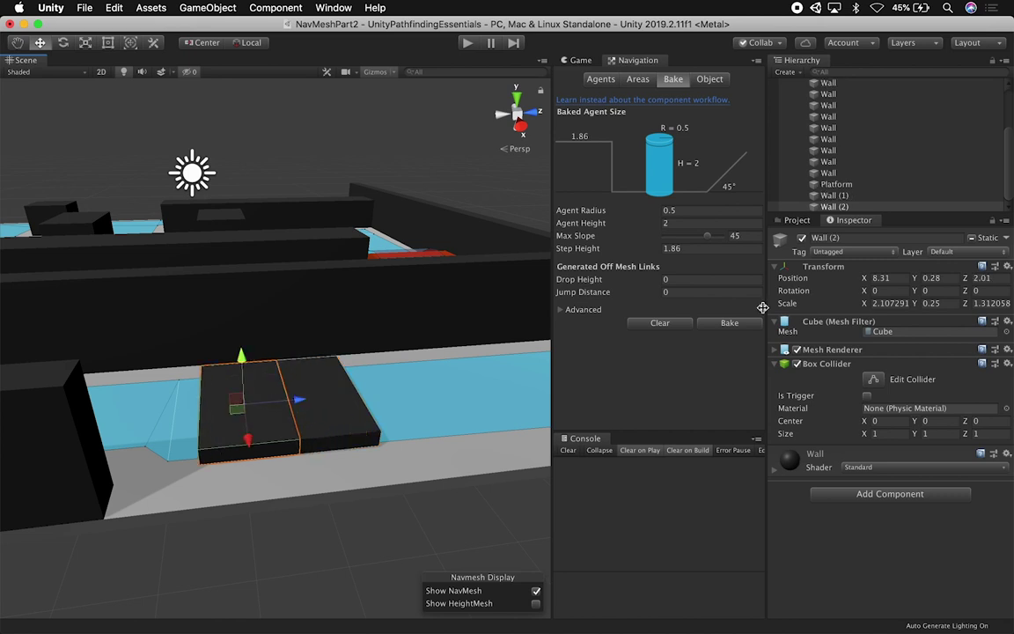
- Set the second slab's Y scale to 0.5 and vertex-snap it onto the floor flush against the first slab
{"action": "left_click", "coordinate": [947, 302]}
{"action": "type", "text": "0.5"}
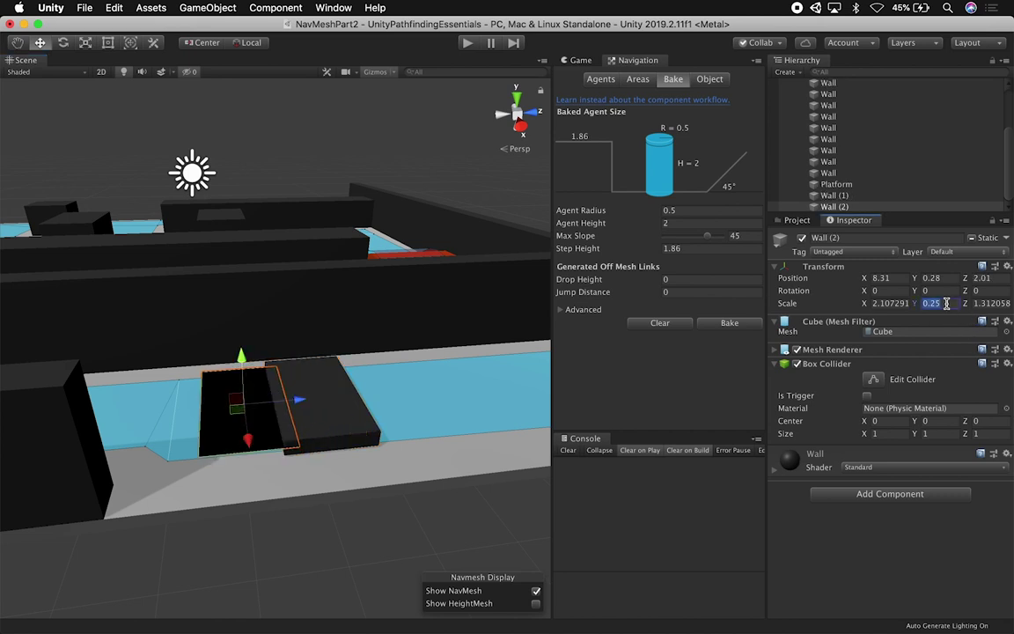
{"action": "left_click", "coordinate": [239, 360]}
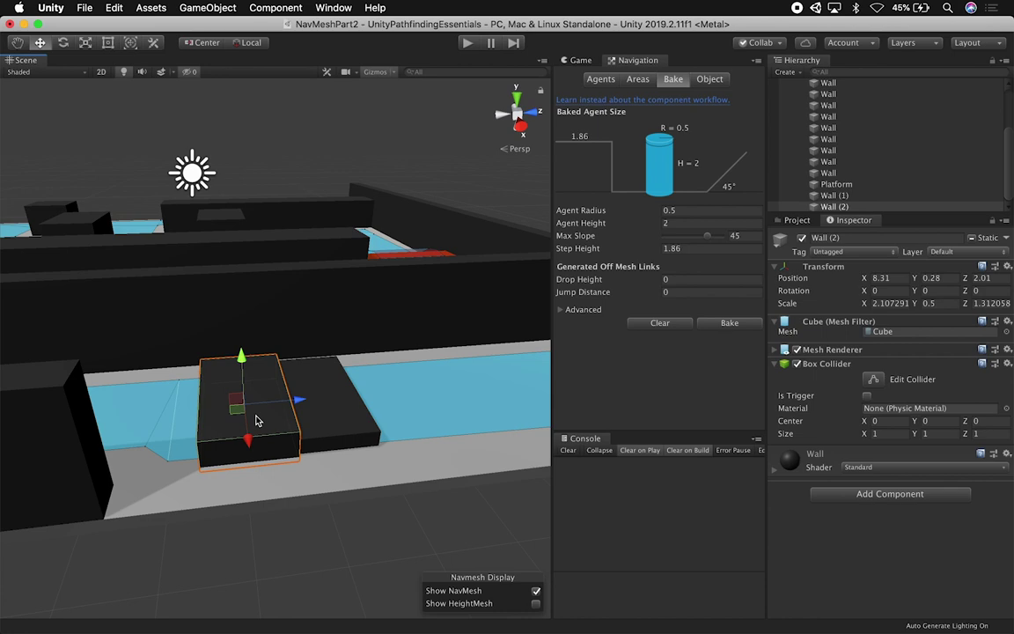
{"action": "key", "text": "v"}
{"action": "left_click_drag", "start_coordinate": [299, 459], "coordinate": [362, 408]}
- Duplicate the second slab as a third step with a Y scale of 0.75, vertex-snapped to the second step at floor level
{"action": "key", "text": "super+d"}
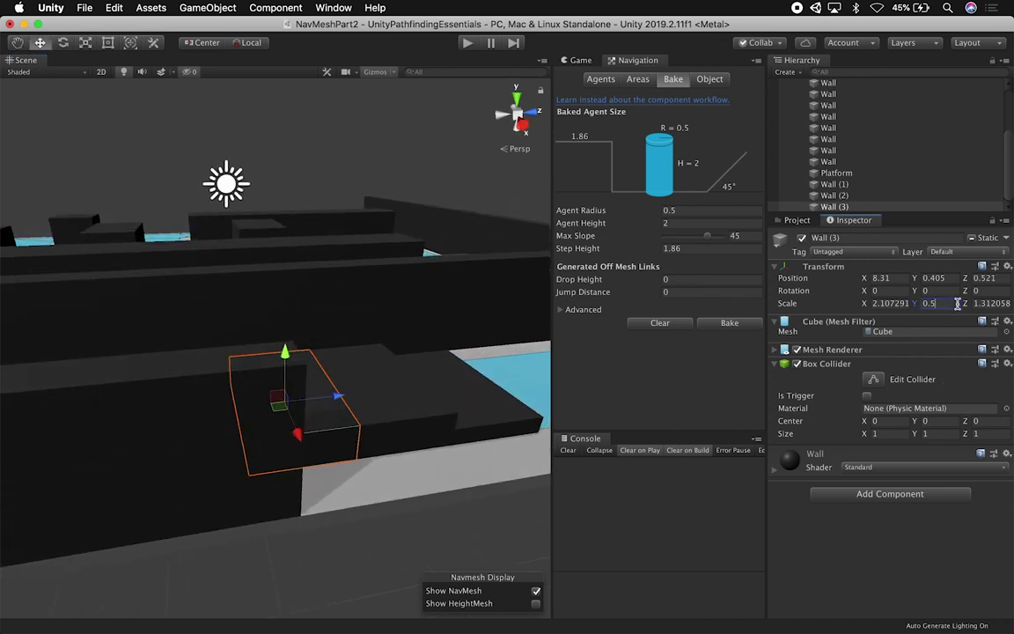
{"action": "left_click", "coordinate": [938, 303]}
{"action": "type", "text": "0.75"}
{"action": "key", "text": "Return"}
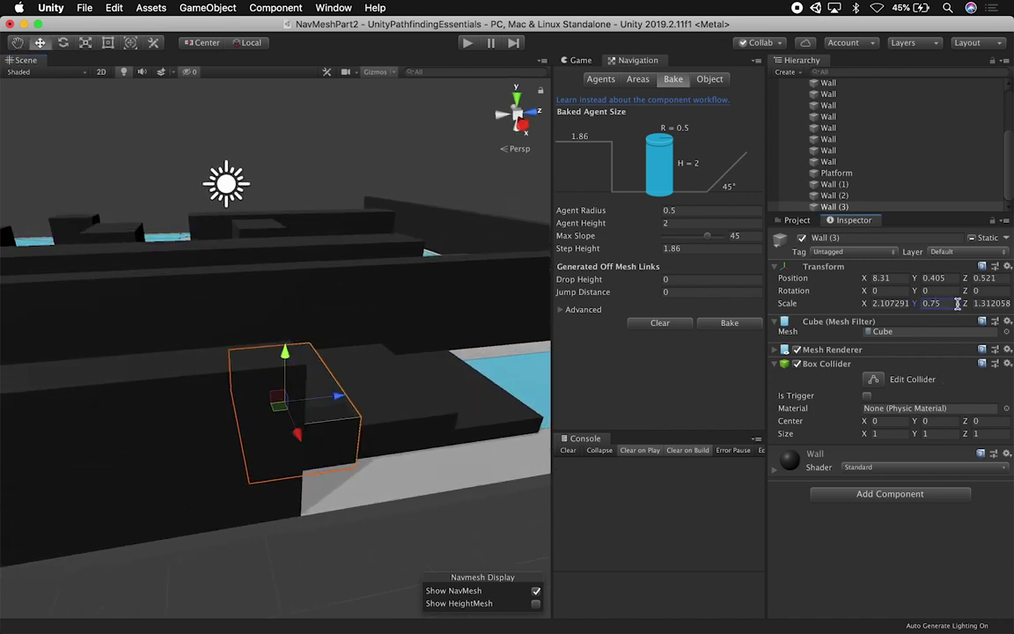
{"action": "key", "text": "v"}
{"action": "left_click_drag", "start_coordinate": [361, 477], "coordinate": [355, 470]}
{"action": "left_click_drag", "start_coordinate": [412, 455], "coordinate": [235, 425], "text": "alt"}
{"action": "middle_click_drag", "start_coordinate": [235, 425], "coordinate": [352, 460]}
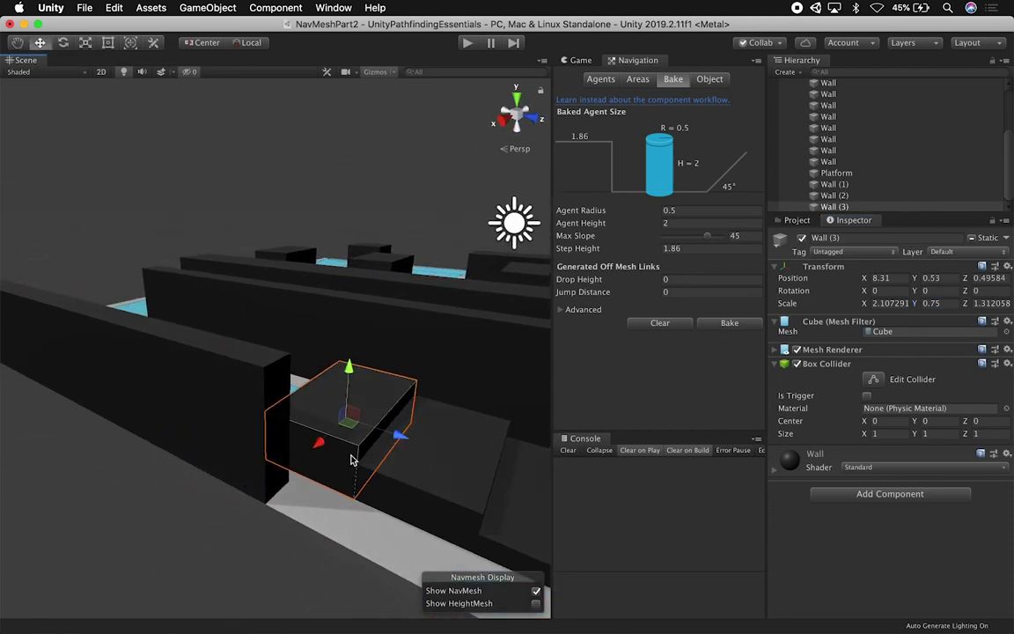
- Duplicate the third step, align the copy behind it at about Z -0.82, and set its Y scale to 1
{"action": "key", "text": "super+d"}
{"action": "left_click_drag", "start_coordinate": [398, 440], "coordinate": [346, 427]}
{"action": "left_click_drag", "start_coordinate": [301, 452], "coordinate": [316, 453]}
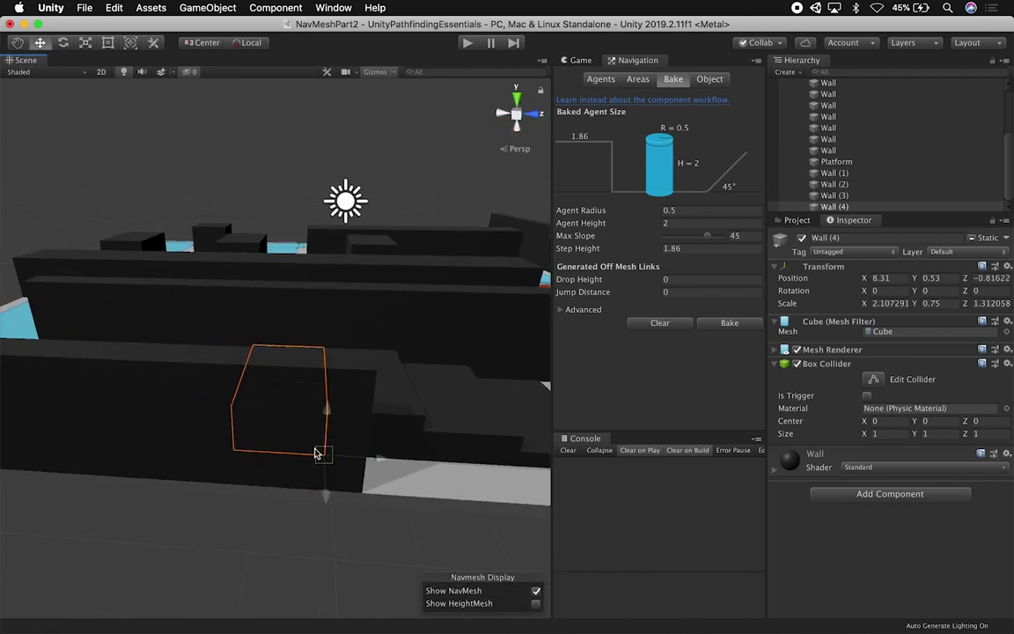
{"action": "mouse_move", "coordinate": [424, 427]}
{"action": "left_mouse_down", "text": "alt"}
{"action": "mouse_move", "coordinate": [394, 408]}
{"action": "mouse_move", "coordinate": [419, 406]}
{"action": "left_mouse_up", "text": "alt"}
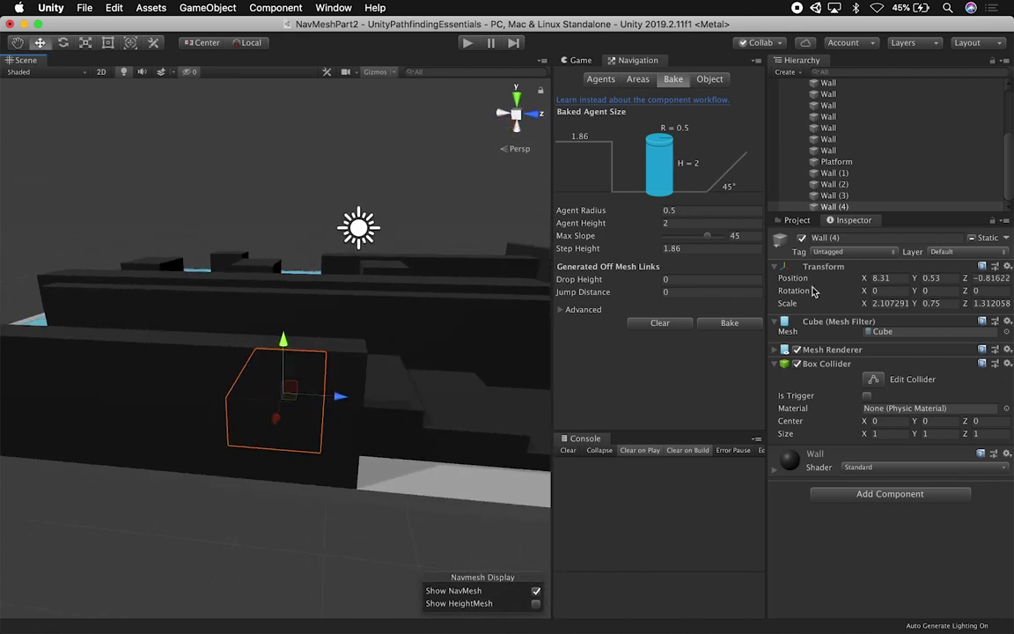
{"action": "left_click", "coordinate": [957, 302]}
{"action": "type", "text": "1"}
- Rename the four stair blocks, Wall (1) through Wall (4), to Step
{"action": "left_click_drag", "start_coordinate": [340, 401], "coordinate": [268, 356], "text": "alt"}
{"action": "left_click", "coordinate": [835, 173]}
{"action": "left_click", "coordinate": [842, 196], "text": "shift"}
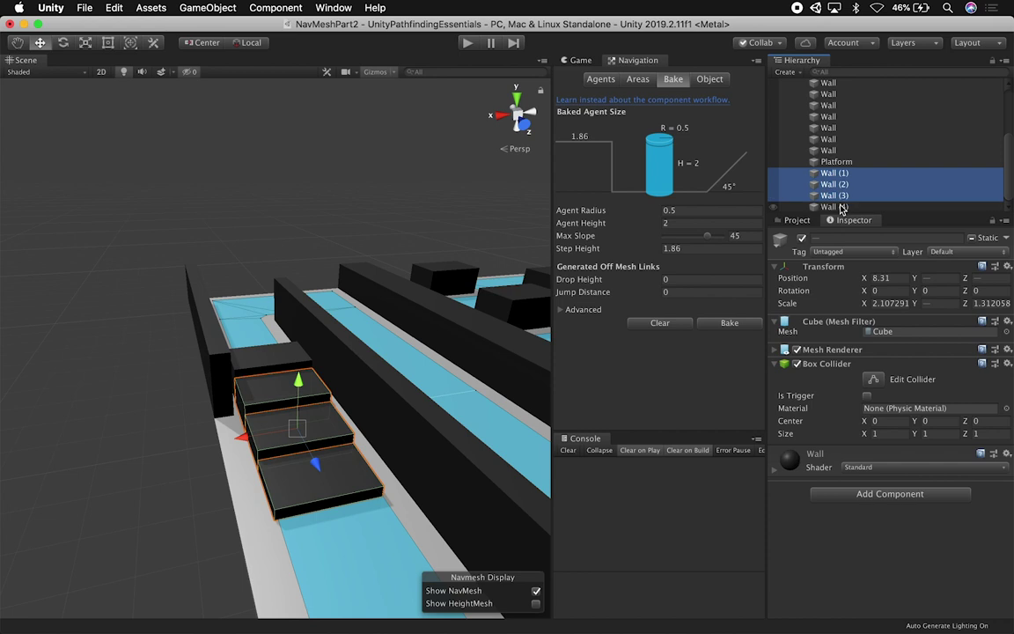
{"action": "left_click", "coordinate": [840, 206], "text": "shift"}
{"action": "left_click", "coordinate": [868, 240]}
{"action": "type", "text": "Step"}
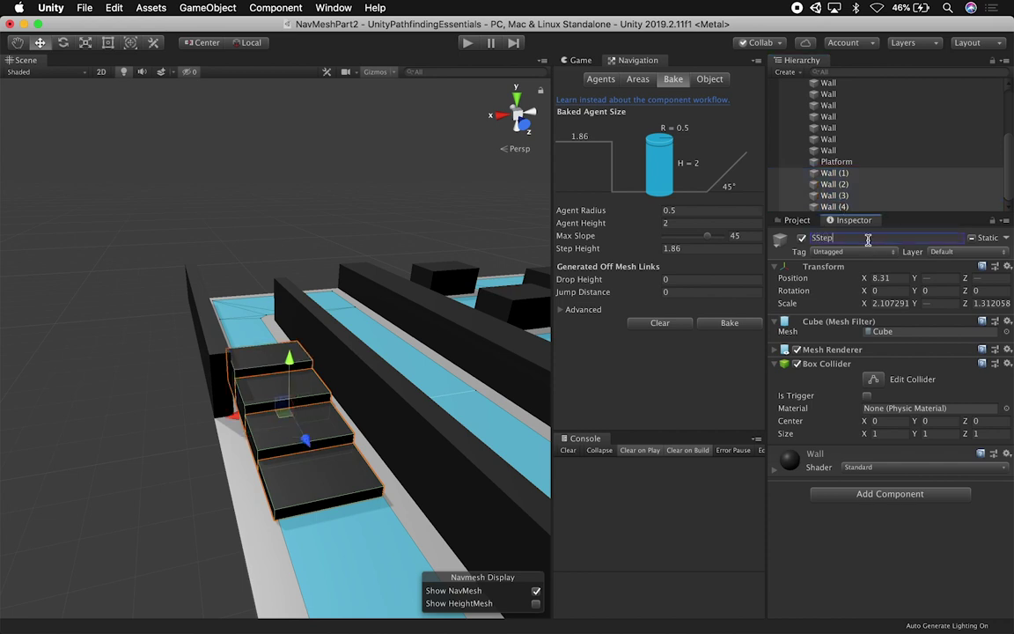
{"action": "key", "text": "Return"}
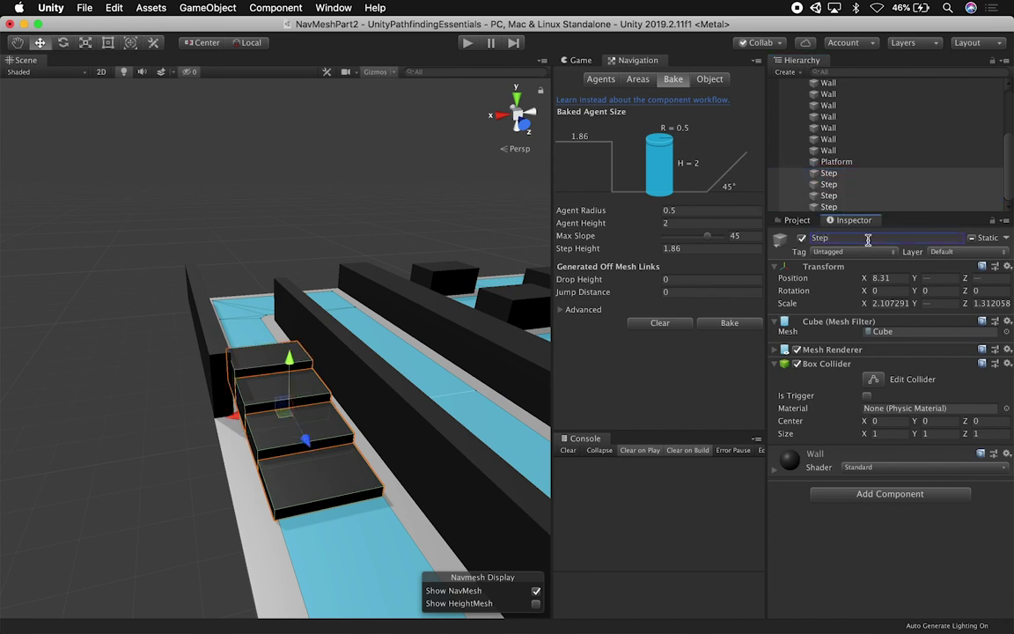
- Set the navigation area of all four Step objects to Walkable
{"action": "left_click", "coordinate": [202, 488]}
{"action": "left_click_drag", "start_coordinate": [201, 488], "coordinate": [448, 467], "text": "alt"}
{"action": "left_click", "coordinate": [827, 174]}
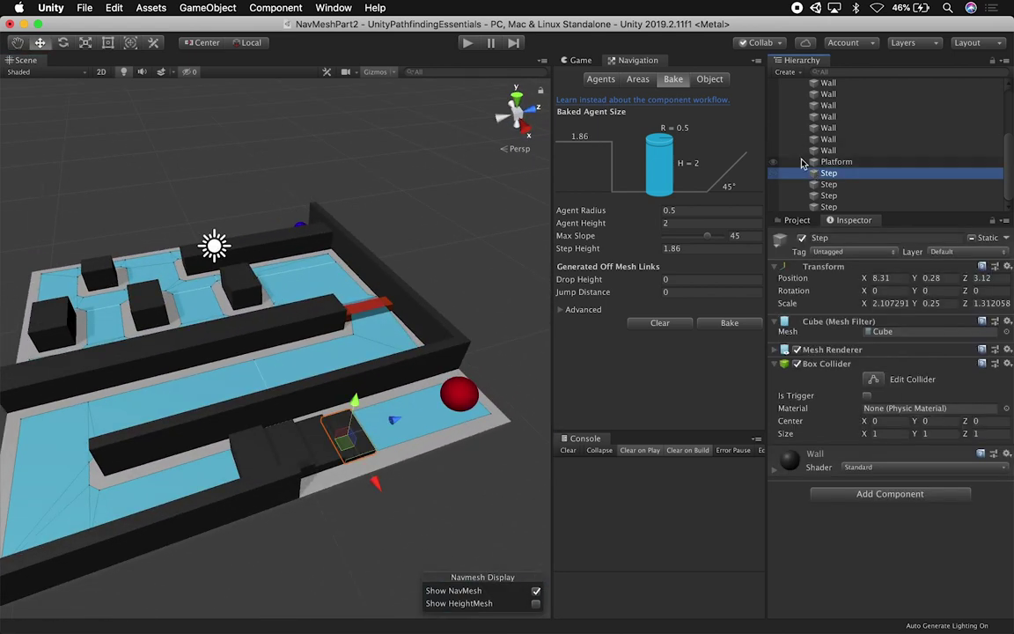
{"action": "left_click", "coordinate": [709, 80]}
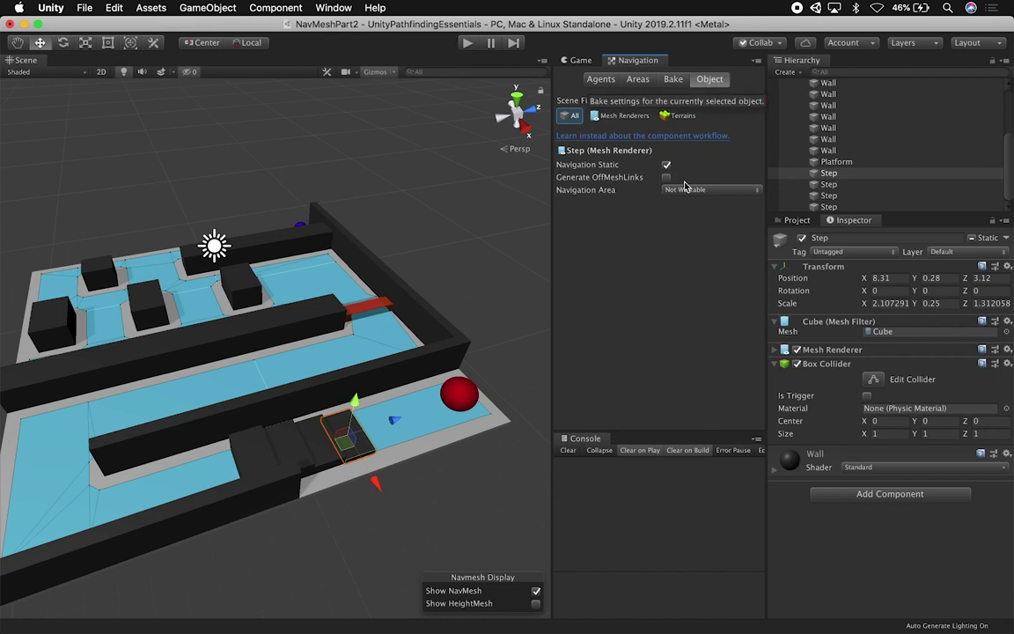
{"action": "left_click", "coordinate": [830, 207], "text": "shift"}
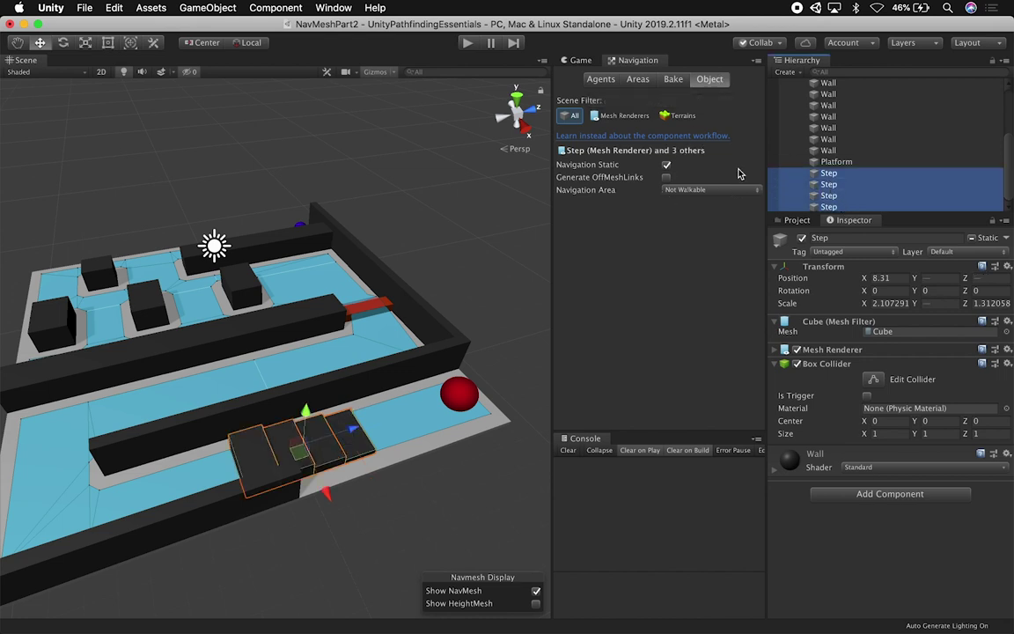
{"action": "left_click", "coordinate": [725, 189]}
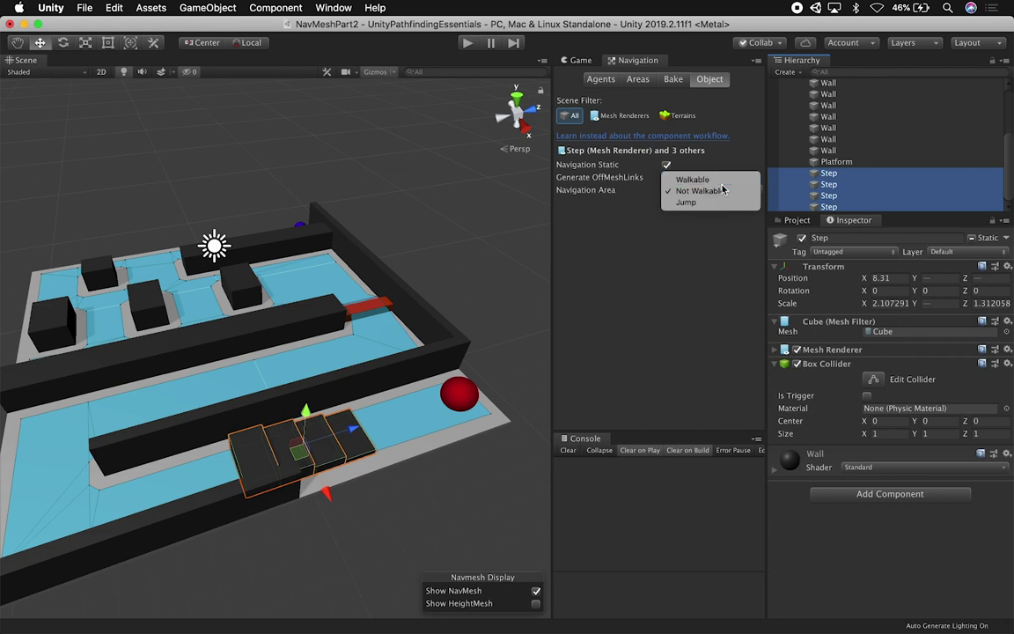
{"action": "left_click", "coordinate": [700, 178]}
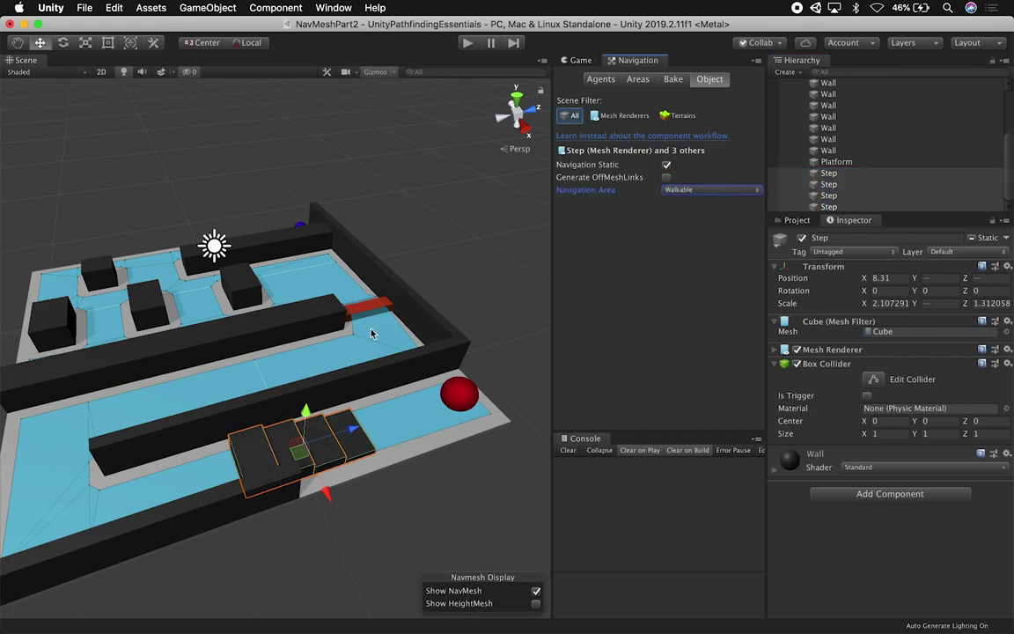
- Bake the NavMesh again to include the walkable steps
{"action": "left_click", "coordinate": [452, 287]}
{"action": "left_click", "coordinate": [673, 78]}
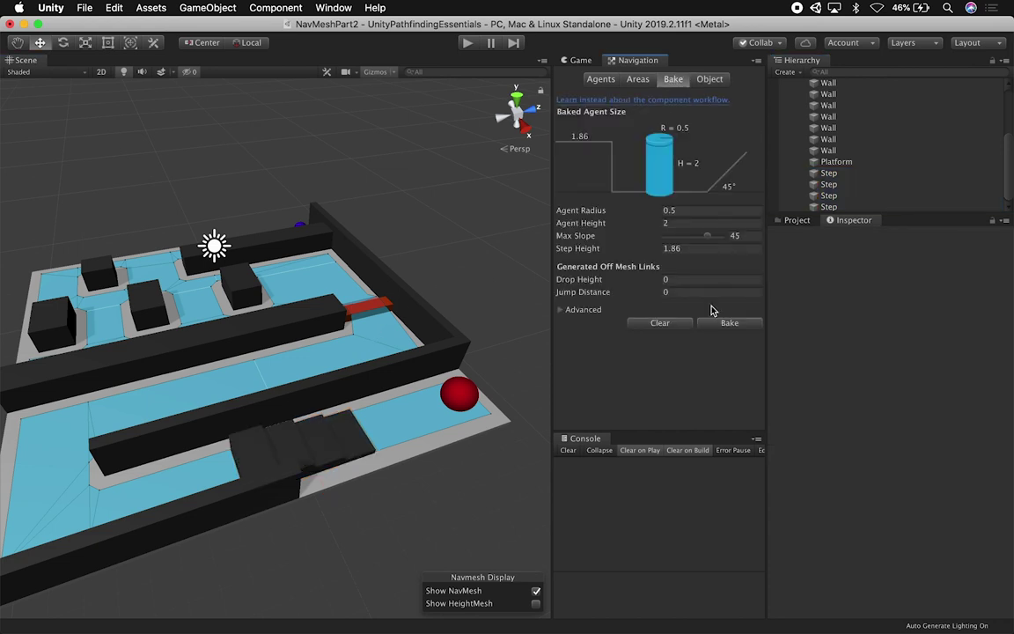
{"action": "left_click", "coordinate": [720, 327]}
- Run the scene to test the red sphere's path over the steps, and stop playback
{"action": "left_click_drag", "start_coordinate": [498, 436], "coordinate": [308, 334], "text": "alt"}
{"action": "right_click_drag", "start_coordinate": [417, 229], "coordinate": [489, 147], "text": "alt"}
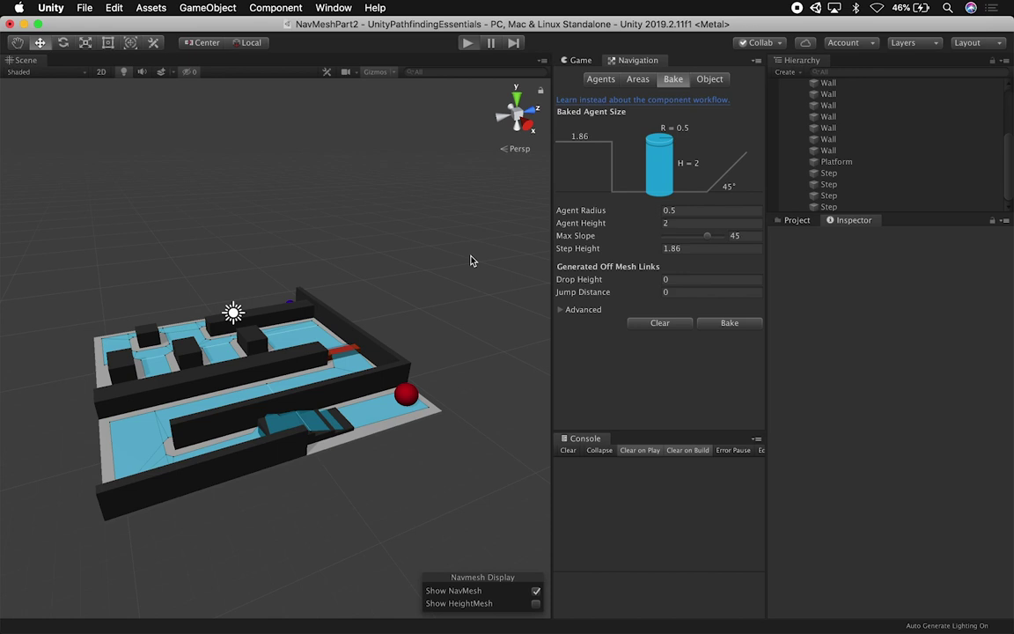
{"action": "key", "text": "super+p"}
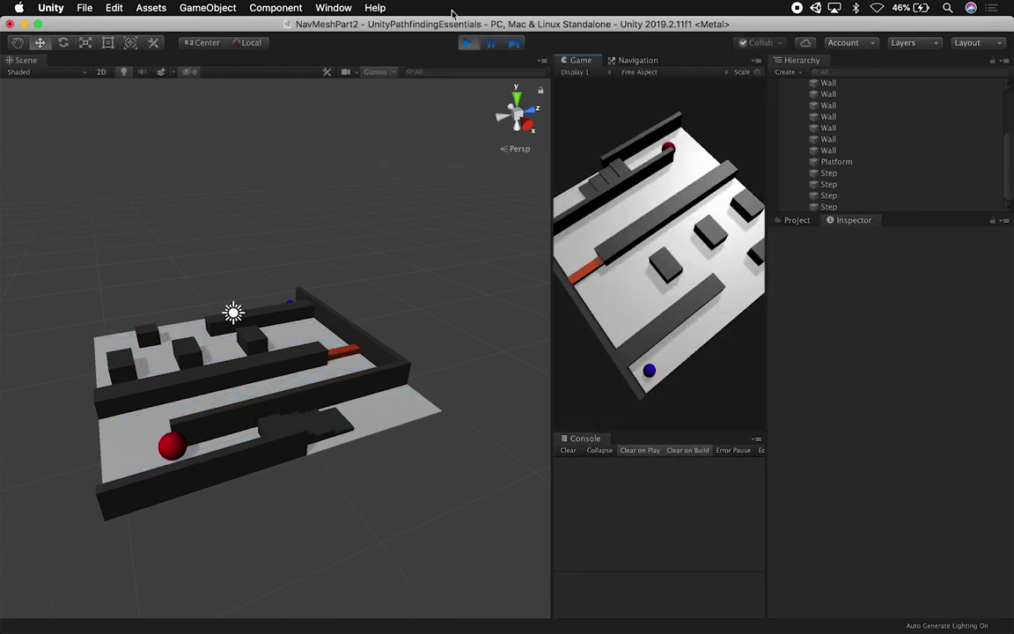
{"action": "left_click", "coordinate": [467, 45]}
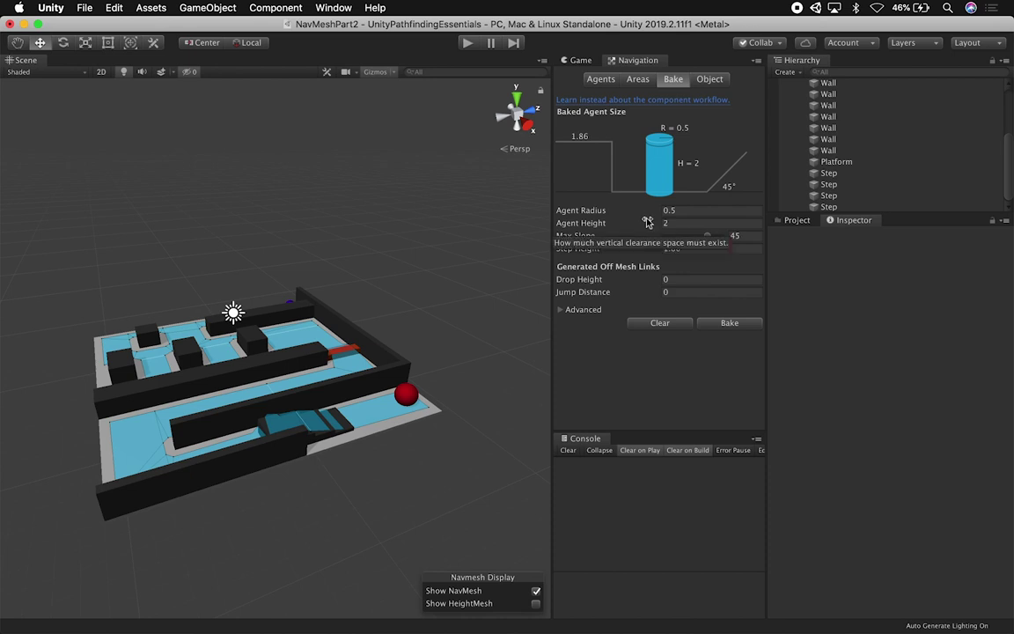
- Check the Step Height setting of the Humanoid agent type
{"action": "left_click", "coordinate": [601, 80]}
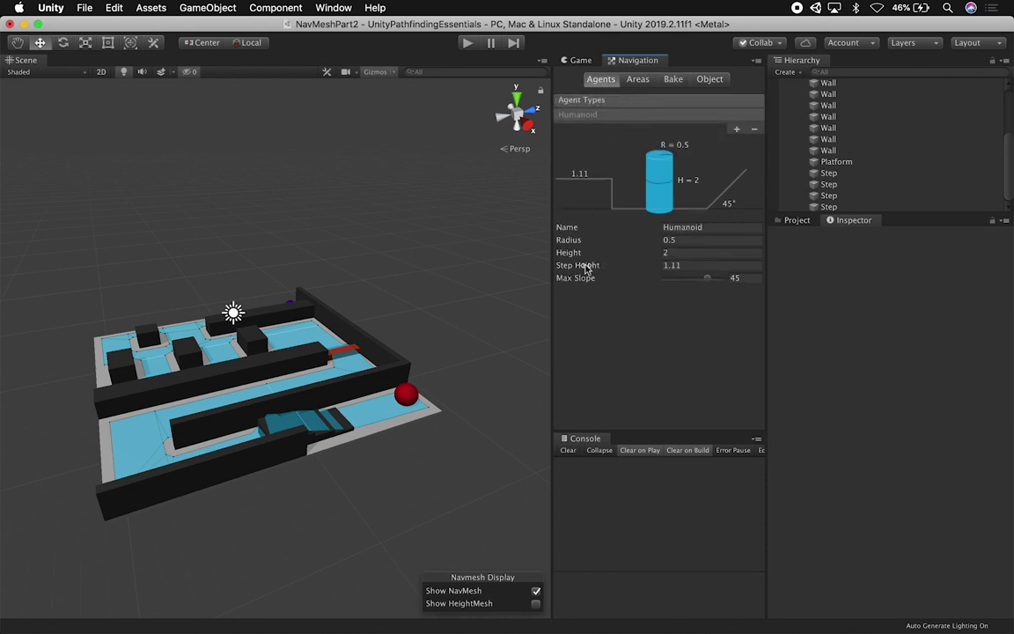
{"action": "left_click_drag", "start_coordinate": [588, 268], "coordinate": [575, 267]}
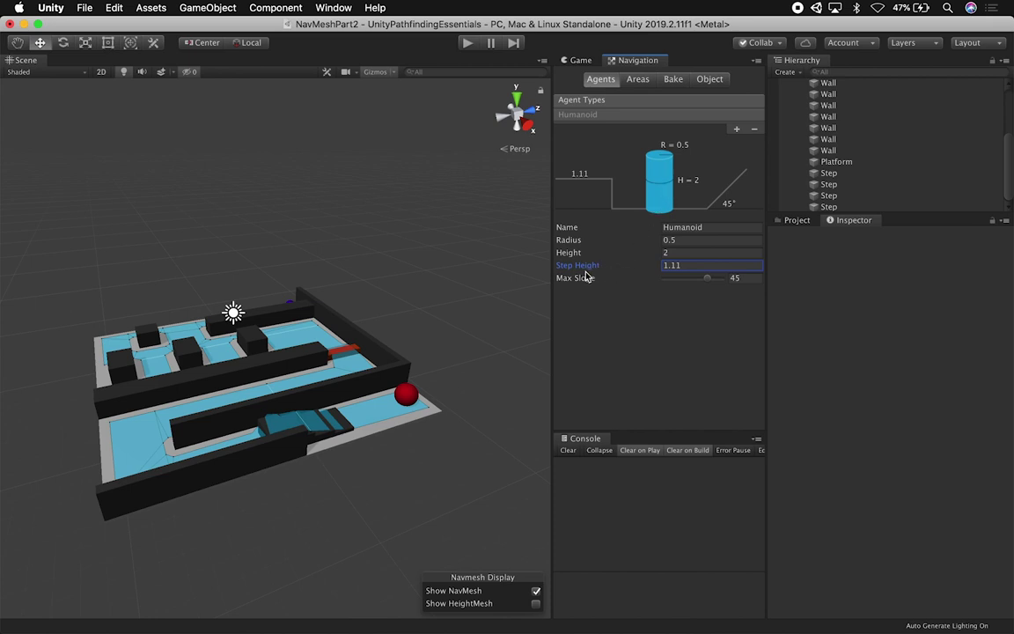
{"action": "left_click", "coordinate": [709, 79]}
- Set the Step Height in the NavMesh bake settings to 1.25
{"action": "left_click", "coordinate": [673, 79]}
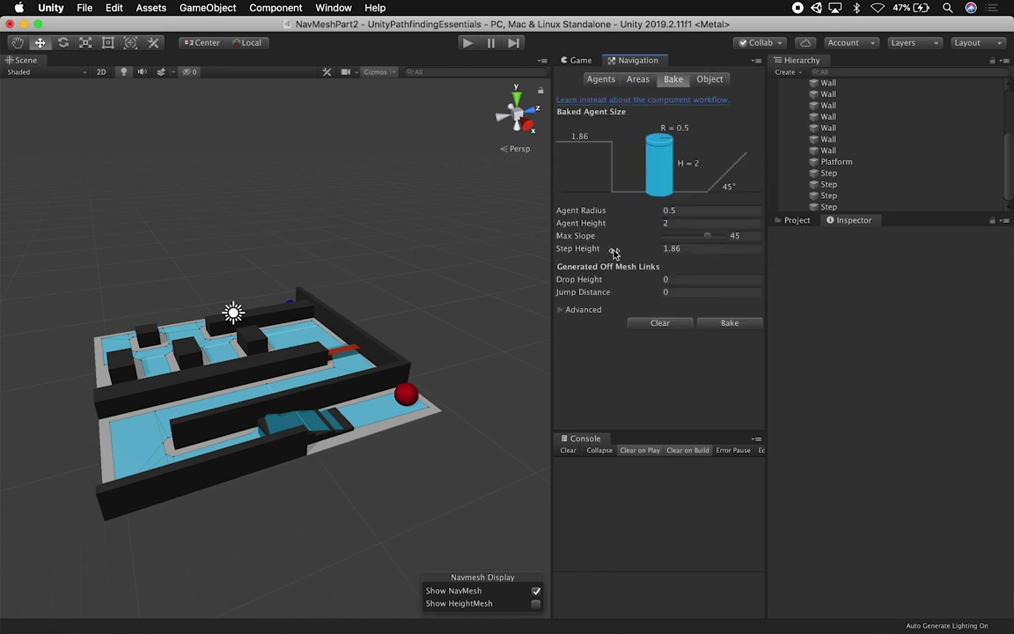
{"action": "left_click_drag", "start_coordinate": [650, 251], "coordinate": [623, 253]}
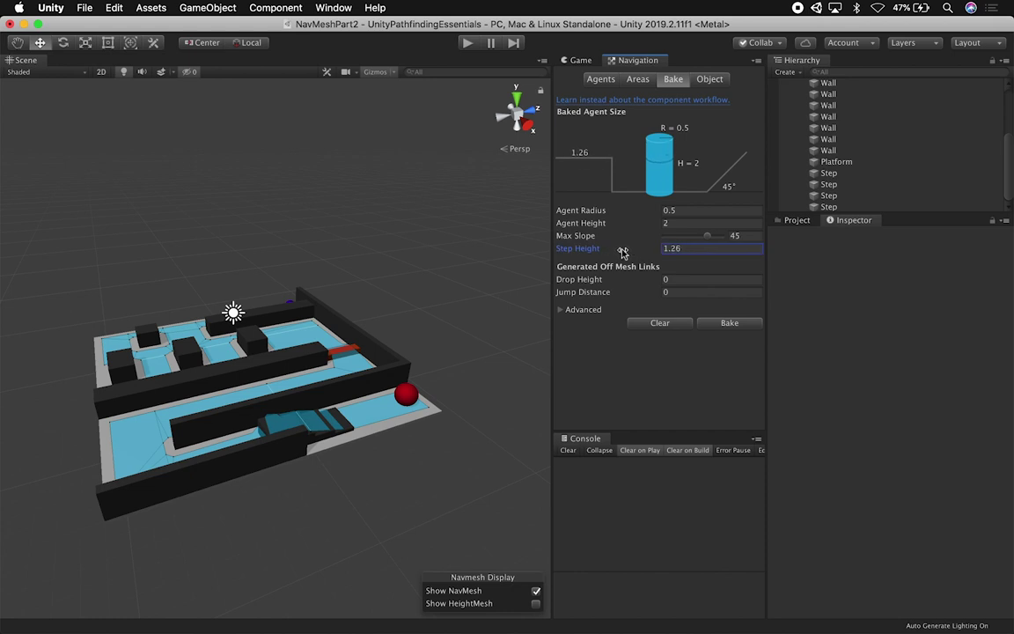
{"action": "type", "text": "1.25"}
- Undo the last Step Height change in the bake settings and rebake the NavMesh
{"action": "left_click_drag", "start_coordinate": [498, 400], "coordinate": [277, 335], "text": "alt"}
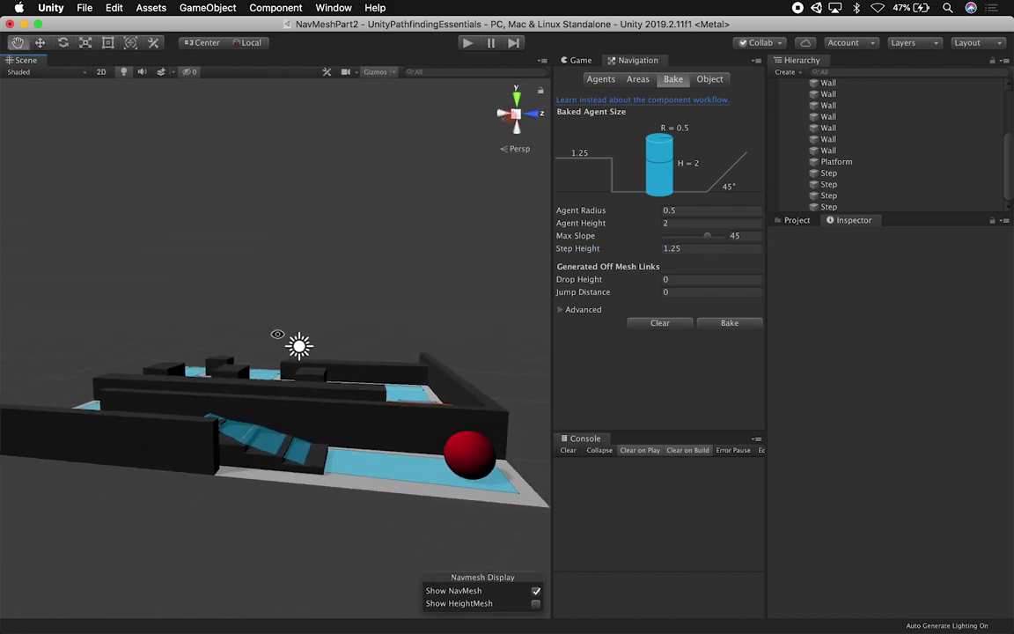
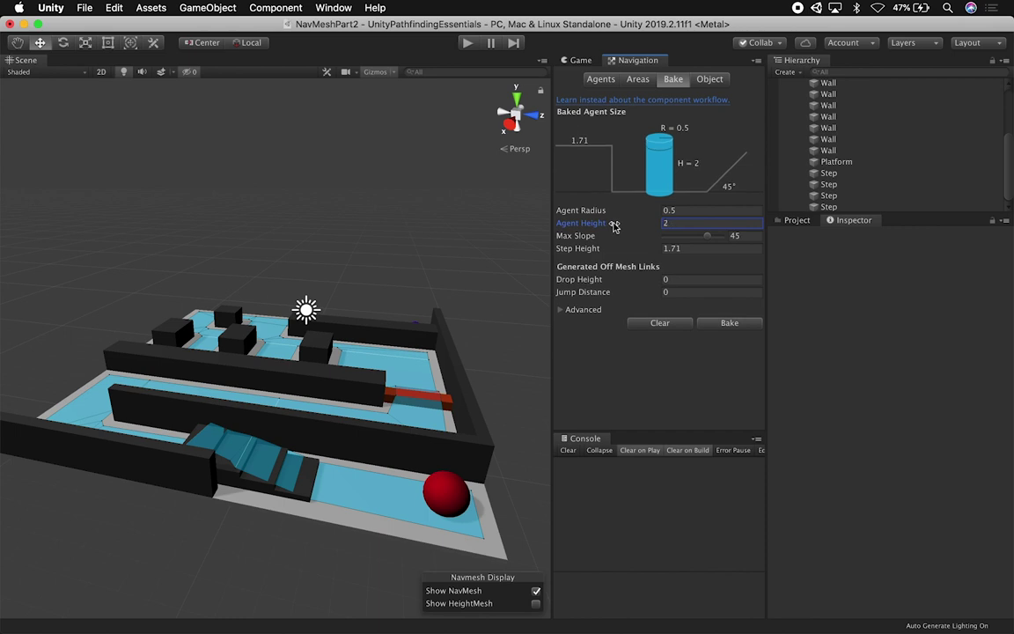
{"action": "key", "text": "super+z"}
{"action": "left_click", "coordinate": [729, 322]}
- Narrow all four steps across the corridor to an X scale of about 1.52 and shift them slightly sideways
{"action": "left_click_drag", "start_coordinate": [287, 400], "coordinate": [79, 554], "text": "alt"}
{"action": "left_click", "coordinate": [183, 392]}
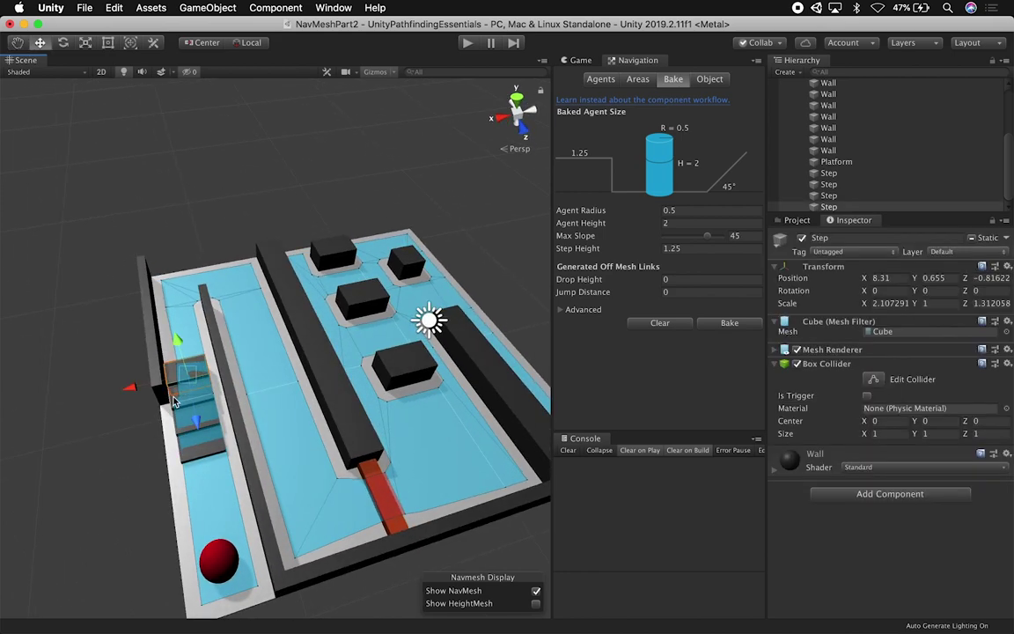
{"action": "key", "text": "r"}
{"action": "mouse_move", "coordinate": [134, 408]}
{"action": "left_mouse_down"}
{"action": "mouse_move", "coordinate": [153, 412]}
{"action": "mouse_move", "coordinate": [161, 448]}
{"action": "mouse_move", "coordinate": [134, 418]}
{"action": "left_mouse_up"}
{"action": "key", "text": "w"}
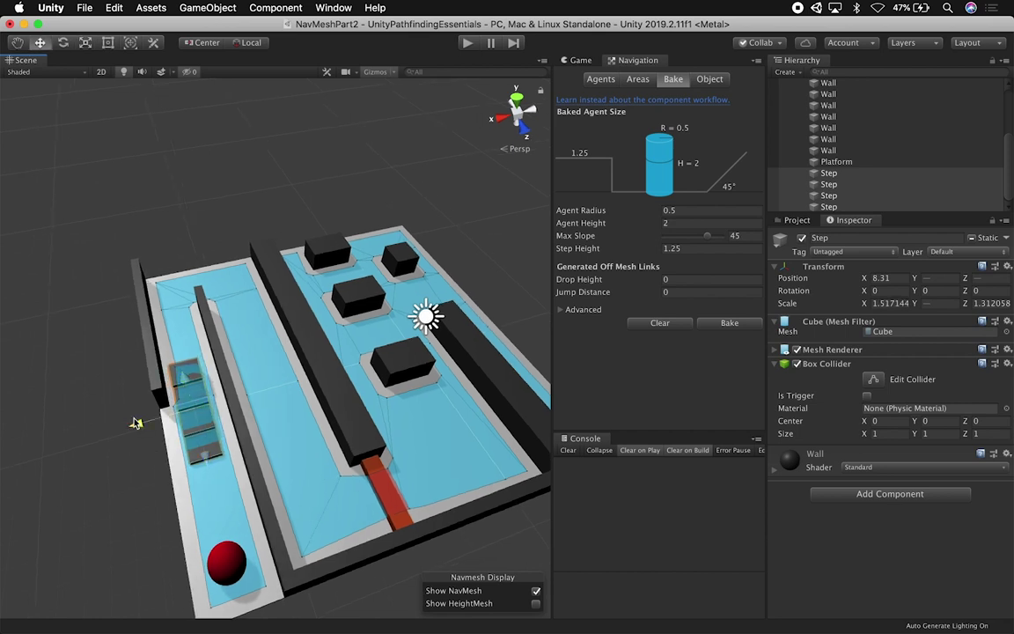
{"action": "left_click_drag", "start_coordinate": [134, 418], "coordinate": [136, 418]}
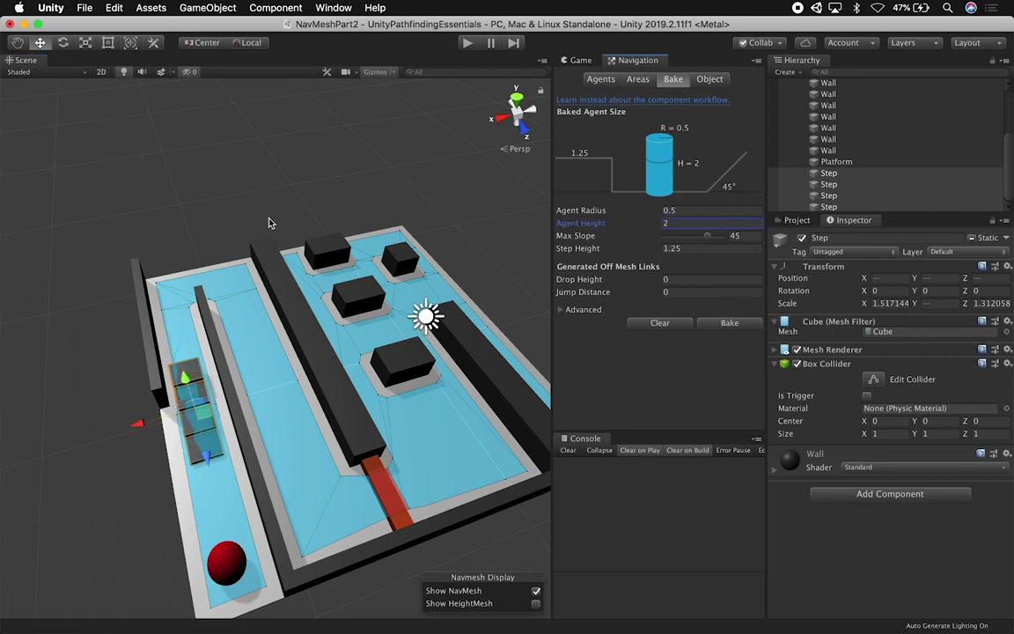
- Examine the NavMesh around the narrowed steps, the upper steps' navigation object settings, and the bake settings
{"action": "left_click", "coordinate": [222, 218]}
{"action": "left_click_drag", "start_coordinate": [222, 219], "coordinate": [462, 225], "text": "alt"}
{"action": "middle_click_drag", "start_coordinate": [382, 276], "coordinate": [332, 205]}
{"action": "left_click_drag", "start_coordinate": [224, 312], "coordinate": [100, 242], "text": "alt"}
{"action": "scroll", "coordinate": [408, 391], "scroll_direction": "up", "scroll_amount": 5}
{"action": "left_click", "coordinate": [120, 382]}
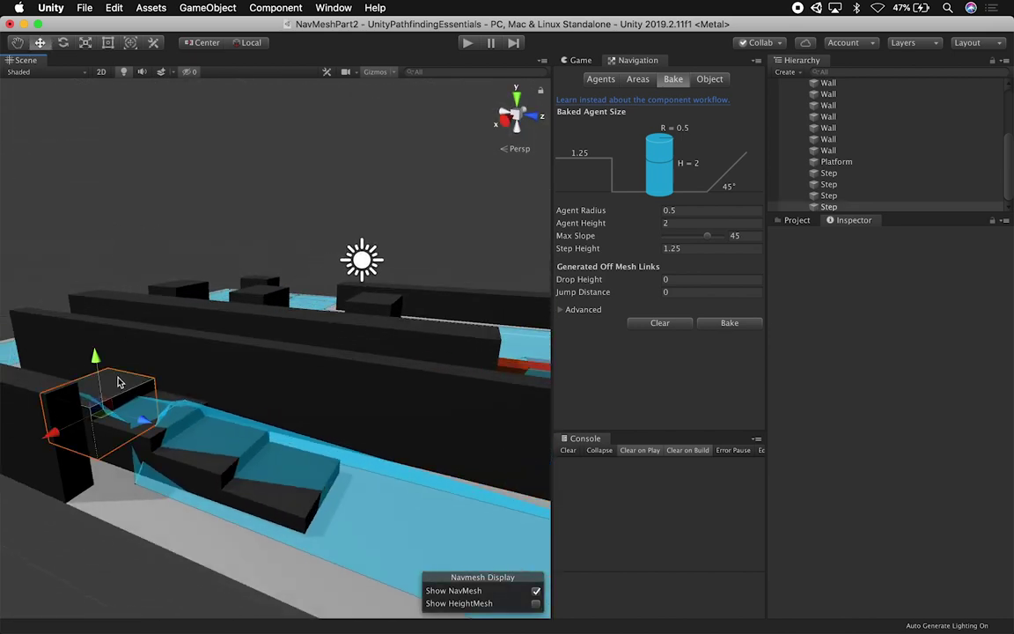
{"action": "left_click", "coordinate": [710, 80]}
{"action": "left_click", "coordinate": [163, 415]}
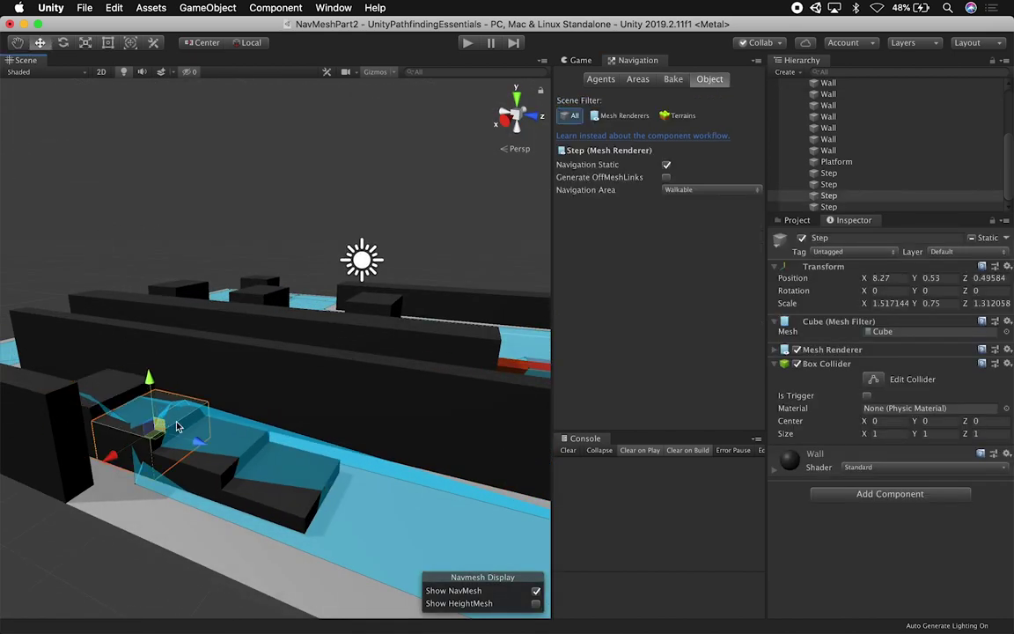
{"action": "left_click_drag", "start_coordinate": [275, 421], "coordinate": [368, 490], "text": "alt"}
{"action": "middle_click_drag", "start_coordinate": [369, 490], "coordinate": [393, 490]}
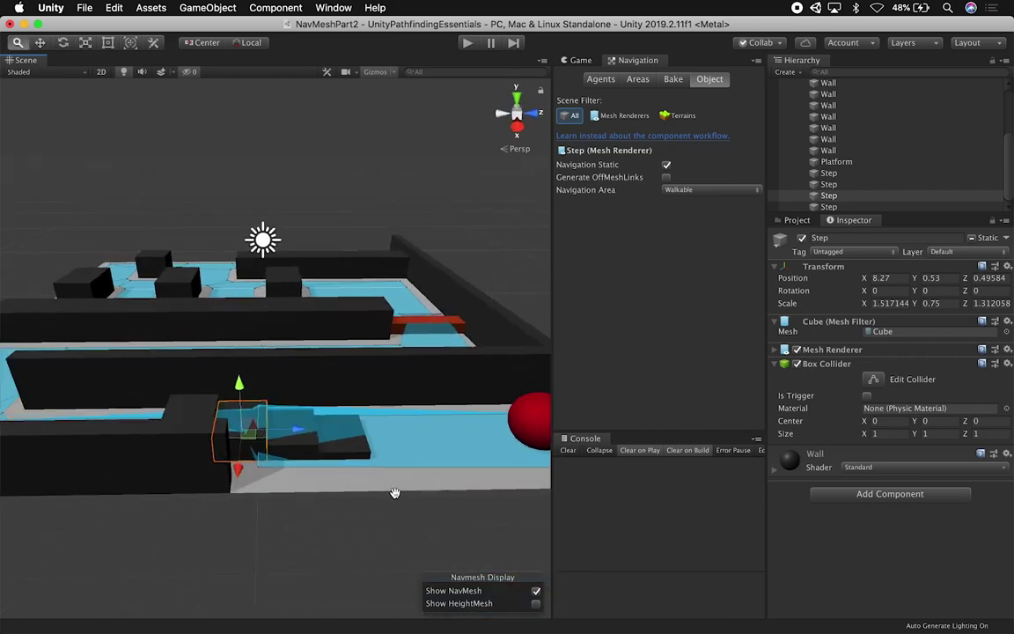
{"action": "left_click", "coordinate": [673, 80]}
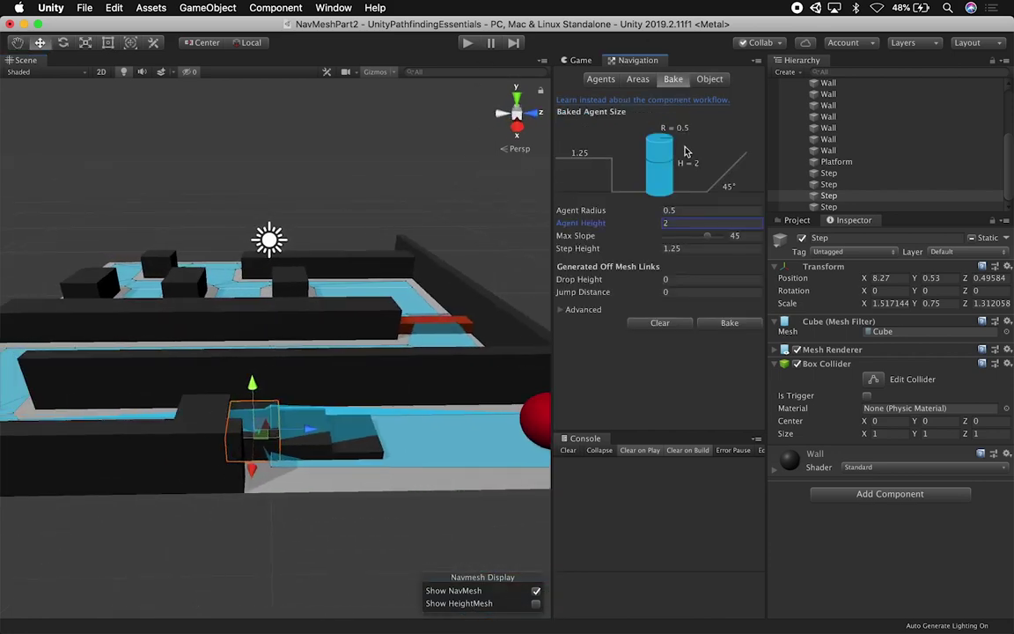
- Run the scene and watch the agent's route around the narrowed steps from several angles, and end the run
{"action": "left_click_drag", "start_coordinate": [326, 344], "coordinate": [416, 429], "text": "alt"}
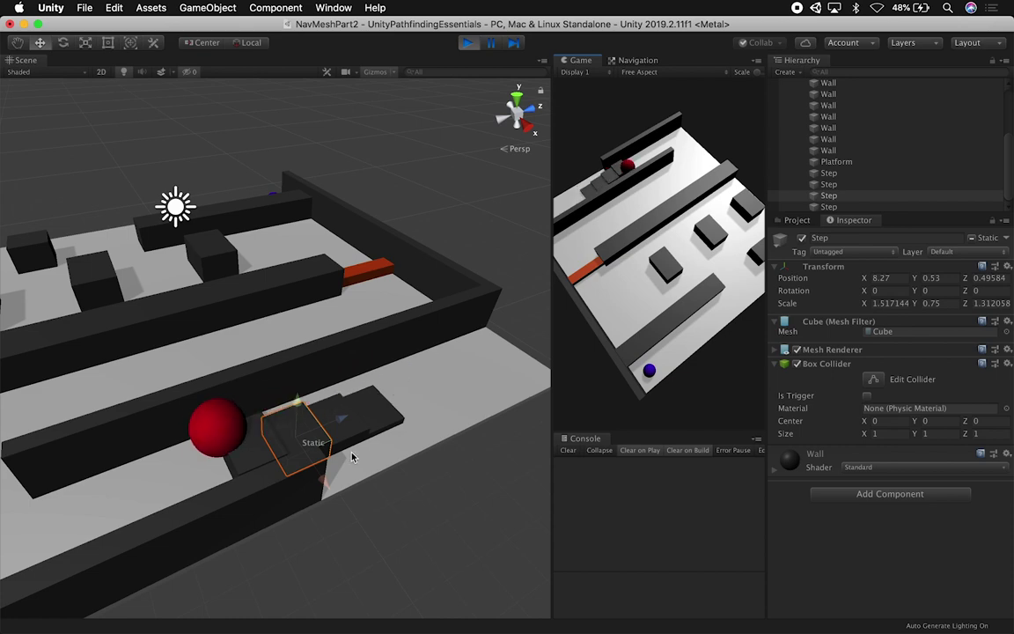
{"action": "left_click_drag", "start_coordinate": [317, 432], "coordinate": [80, 464], "text": "alt"}
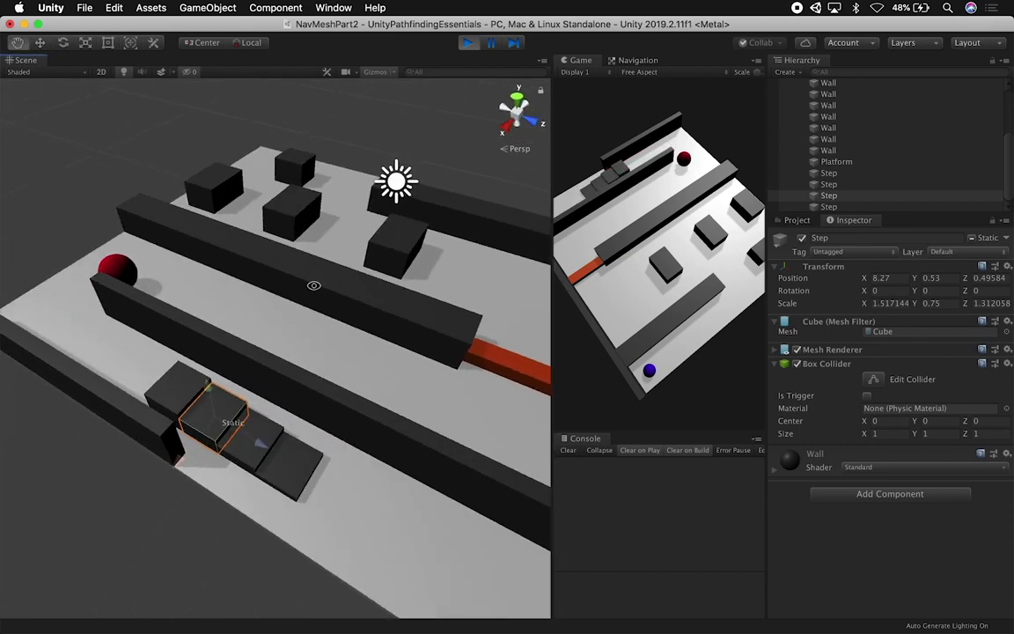
{"action": "left_click_drag", "start_coordinate": [319, 276], "coordinate": [509, 313], "text": "alt"}
{"action": "scroll", "coordinate": [508, 313], "scroll_direction": "down", "scroll_amount": 3}
{"action": "left_click_drag", "start_coordinate": [285, 317], "coordinate": [422, 313], "text": "alt"}
{"action": "left_click", "coordinate": [476, 40]}
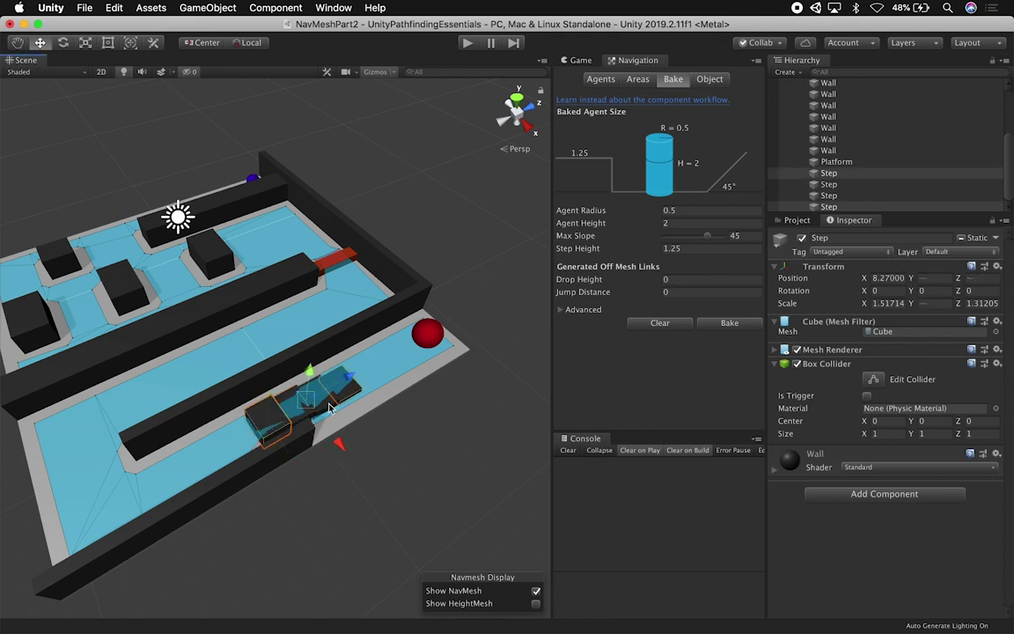
- Widen all four steps across the corridor to an X scale of about 2.06 and rebake the NavMesh
{"action": "key", "text": "r"}
{"action": "left_click_drag", "start_coordinate": [338, 440], "coordinate": [355, 456]}
{"action": "left_click_drag", "start_coordinate": [270, 475], "coordinate": [468, 431], "text": "alt"}
{"action": "key", "text": "w"}
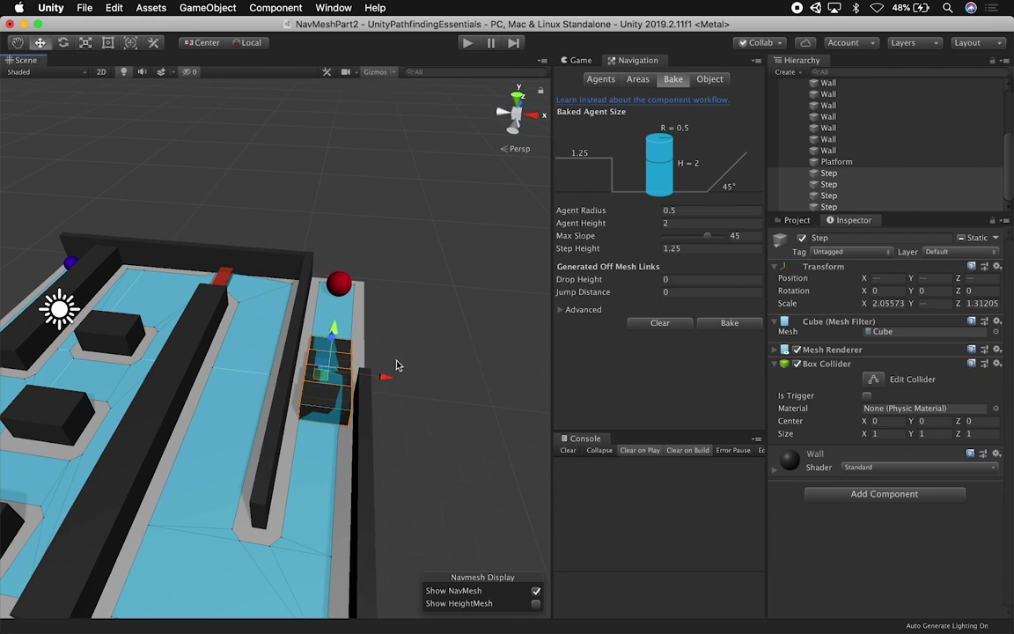
{"action": "left_click", "coordinate": [394, 433]}
{"action": "left_click_drag", "start_coordinate": [477, 380], "coordinate": [244, 426], "text": "alt"}
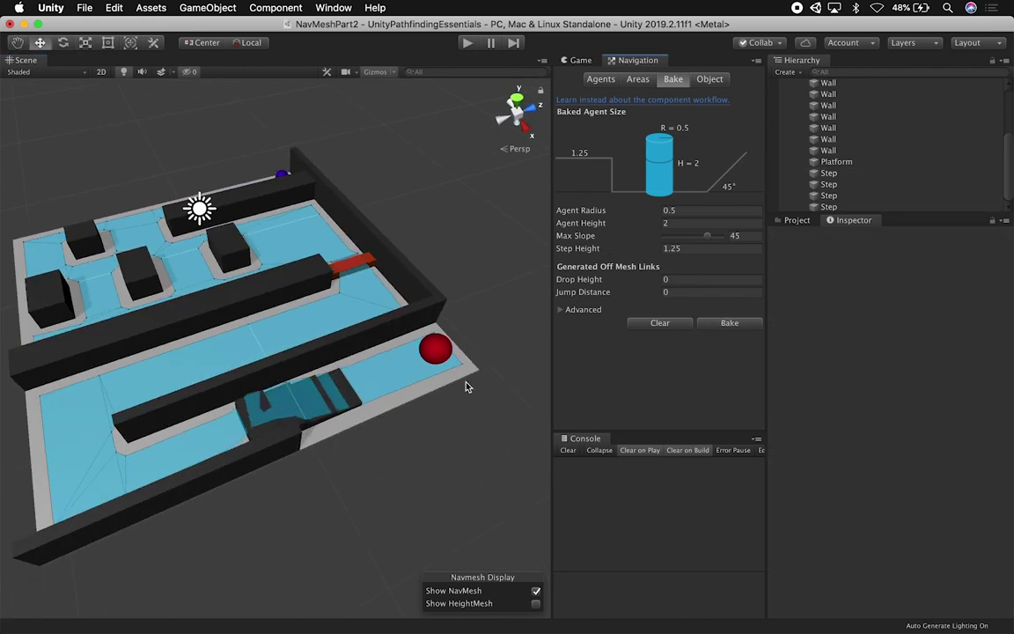
{"action": "left_click_drag", "start_coordinate": [423, 419], "coordinate": [368, 392], "text": "alt"}
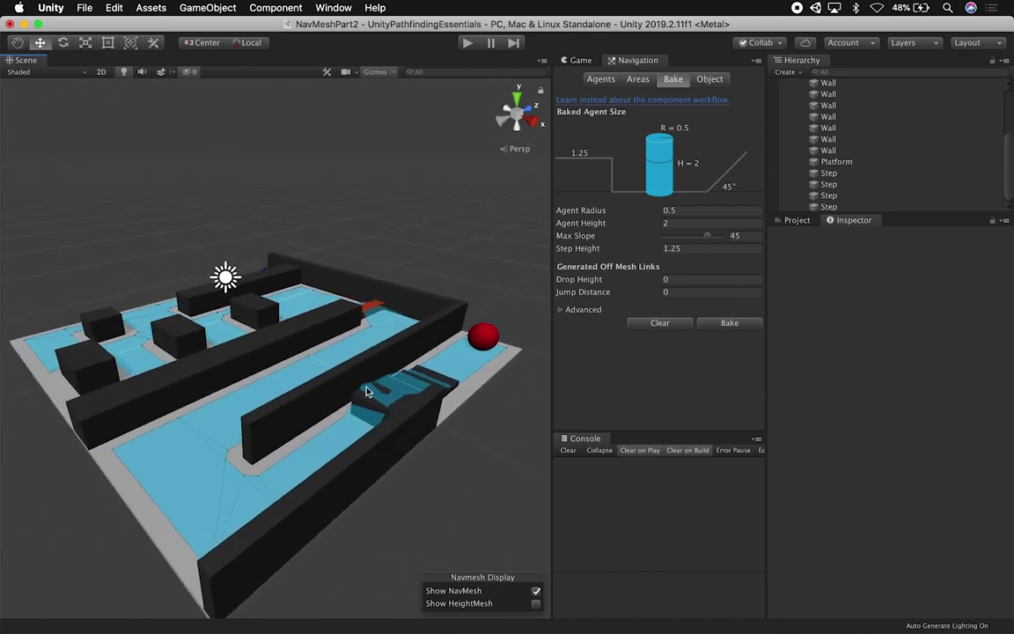
- Duplicate the floor, shrink the copy to about 7.38 by 3.56 and move it beside the maze near the goal
{"action": "left_click_drag", "start_coordinate": [344, 319], "coordinate": [386, 392], "text": "alt"}
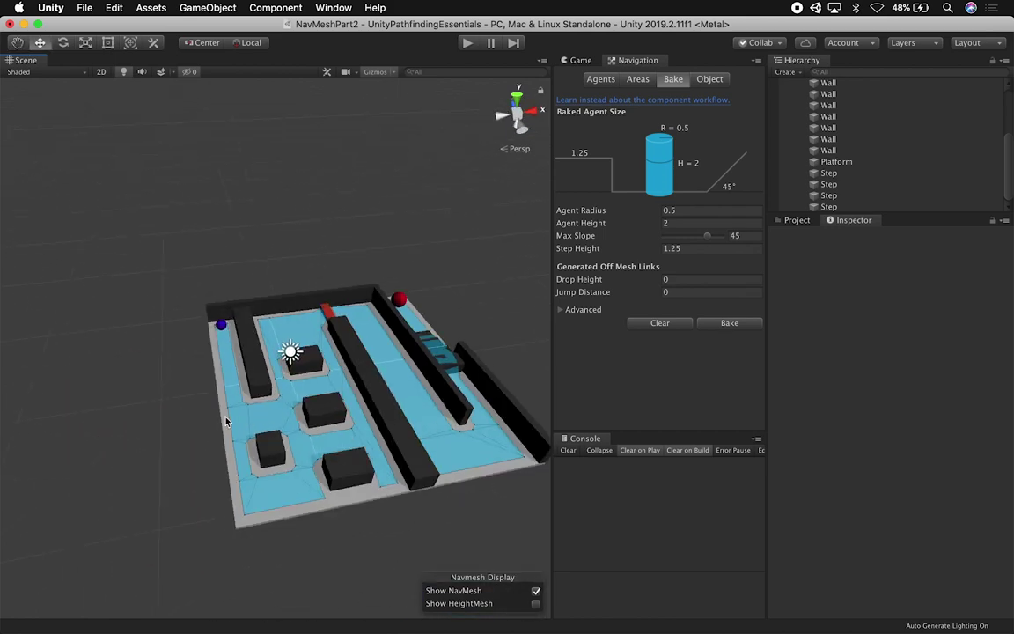
{"action": "left_click", "coordinate": [260, 412]}
{"action": "key", "text": "super+d"}
{"action": "left_click_drag", "start_coordinate": [395, 371], "coordinate": [231, 396]}
{"action": "key", "text": "r"}
{"action": "left_click_drag", "start_coordinate": [170, 370], "coordinate": [456, 393]}
{"action": "left_click_drag", "start_coordinate": [242, 403], "coordinate": [451, 368], "text": "alt+super"}
{"action": "key", "text": "w"}
{"action": "left_click_drag", "start_coordinate": [369, 432], "coordinate": [223, 429]}
- Fine-tune the small floor copy's position to about X -15.56 and raise it to Y 1.35
{"action": "key", "text": "f"}
{"action": "left_click_drag", "start_coordinate": [276, 367], "coordinate": [85, 423], "text": "alt"}
{"action": "scroll", "coordinate": [331, 388], "scroll_direction": "up", "scroll_amount": 3}
{"action": "left_click_drag", "start_coordinate": [331, 388], "coordinate": [200, 389], "text": "alt"}
{"action": "scroll", "coordinate": [331, 388], "scroll_direction": "down", "scroll_amount": 2}
{"action": "left_click_drag", "start_coordinate": [349, 389], "coordinate": [265, 392]}
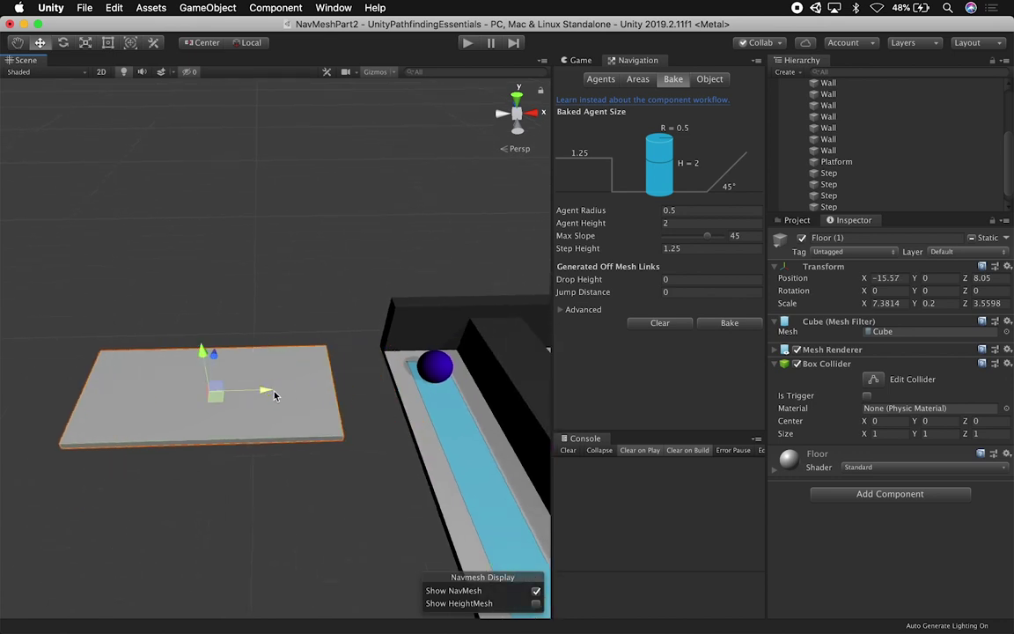
{"action": "left_click_drag", "start_coordinate": [202, 345], "coordinate": [254, 217]}
{"action": "mouse_move", "coordinate": [253, 334]}
{"action": "left_mouse_down"}
{"action": "mouse_move", "coordinate": [273, 335]}
{"action": "mouse_move", "coordinate": [215, 326]}
{"action": "mouse_move", "coordinate": [263, 335]}
{"action": "mouse_move", "coordinate": [253, 336]}
{"action": "left_mouse_up"}
{"action": "left_click_drag", "start_coordinate": [284, 346], "coordinate": [302, 424], "text": "alt"}
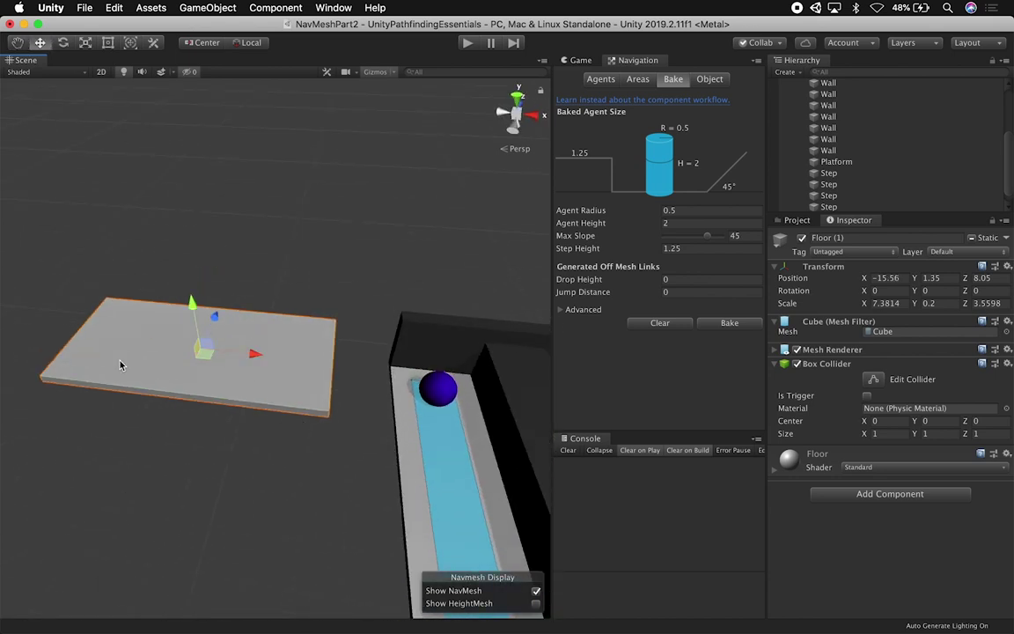
- Move the blue goal sphere onto the raised floor piece at about X -18.13, Y 1.71, Z 8.32
{"action": "left_click", "coordinate": [443, 398]}
{"action": "left_click_drag", "start_coordinate": [506, 400], "coordinate": [209, 395]}
{"action": "left_click_drag", "start_coordinate": [162, 326], "coordinate": [148, 278]}
{"action": "left_click_drag", "start_coordinate": [202, 312], "coordinate": [370, 295]}
{"action": "key", "text": "f"}
{"action": "left_click_drag", "start_coordinate": [277, 300], "coordinate": [276, 361]}
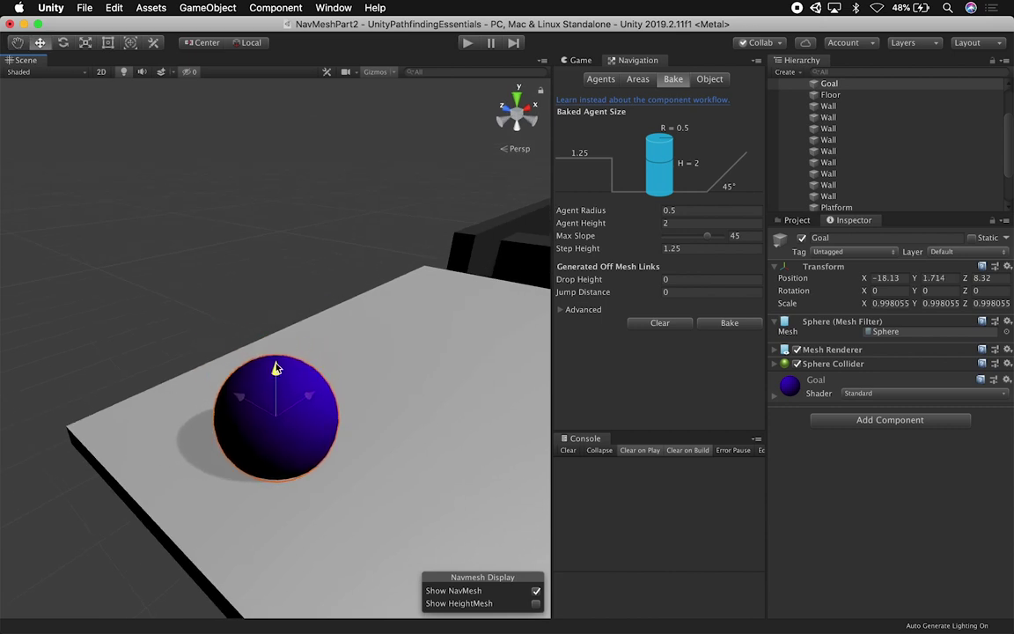
- Rename the raised floor piece as Platform
{"action": "left_click", "coordinate": [290, 224]}
{"action": "left_click_drag", "start_coordinate": [290, 224], "coordinate": [244, 362], "text": "alt"}
{"action": "left_click", "coordinate": [278, 388]}
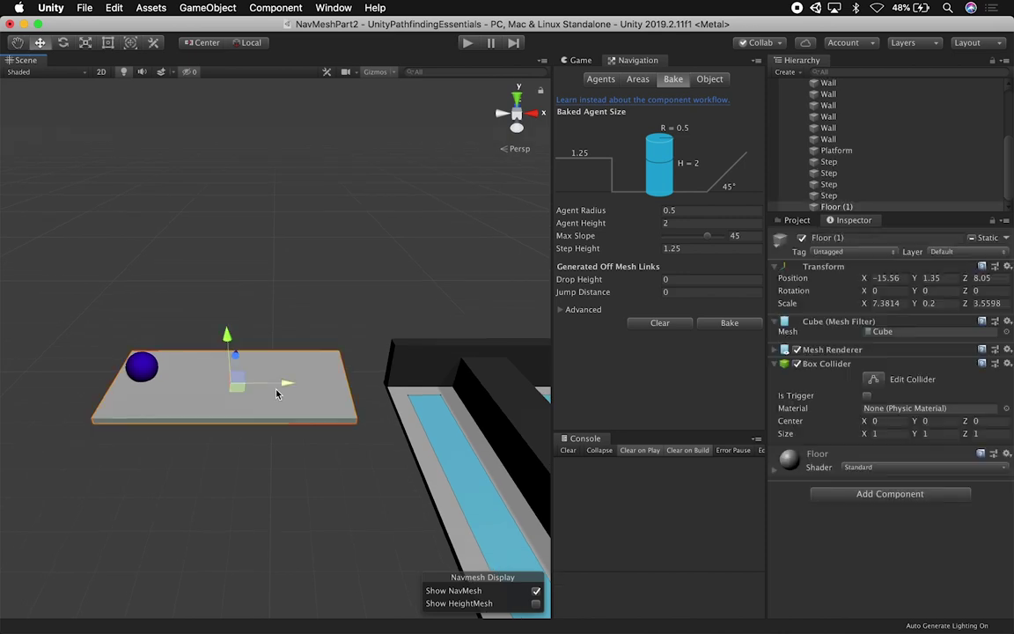
{"action": "left_click", "coordinate": [847, 207]}
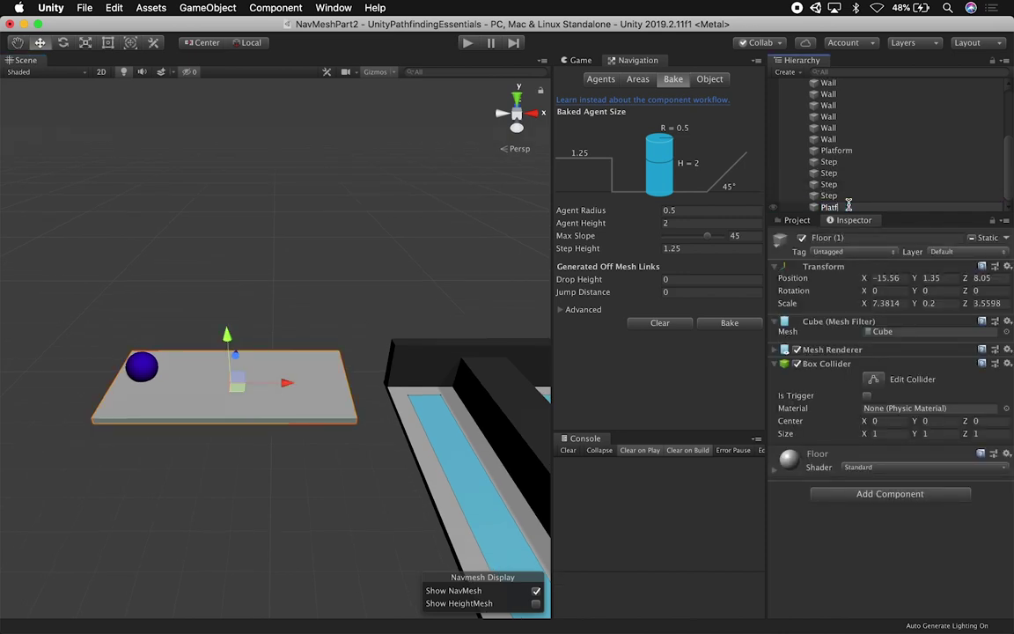
{"action": "key", "text": "Return"}
- Rename the original red platform block at the end of the long wall as Step
{"action": "left_click", "coordinate": [850, 151]}
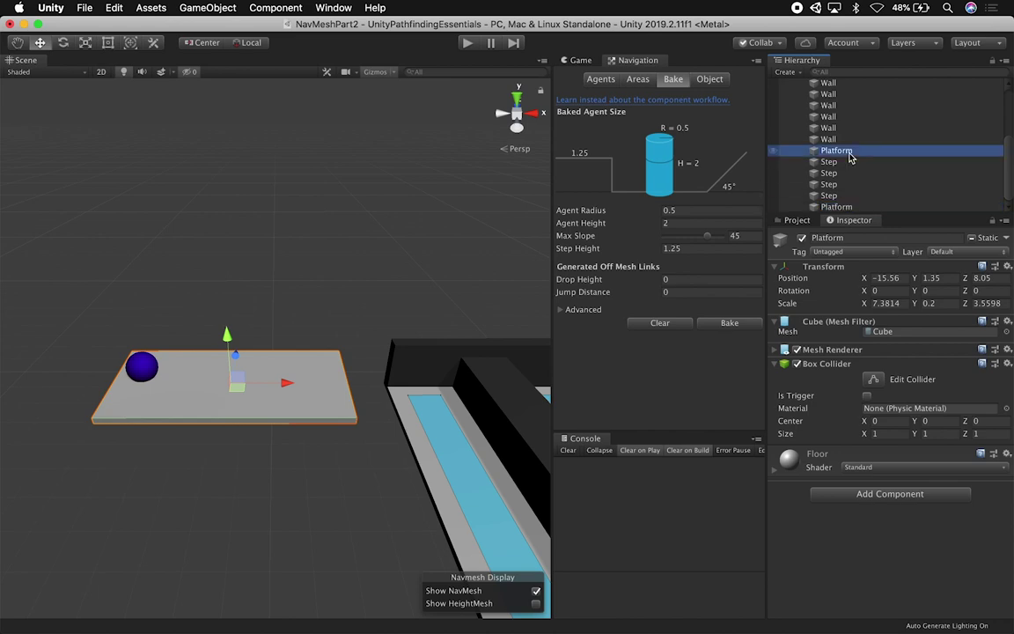
{"action": "double_click", "coordinate": [852, 152]}
{"action": "right_click_drag", "start_coordinate": [444, 310], "coordinate": [360, 335], "text": "alt"}
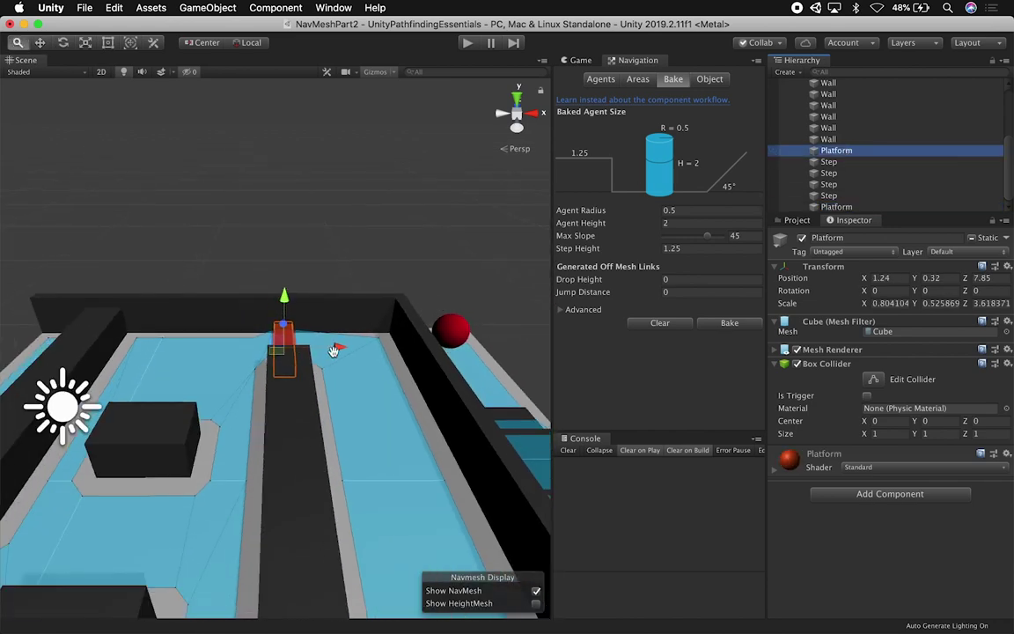
{"action": "middle_click_drag", "start_coordinate": [360, 335], "coordinate": [421, 345], "text": "alt"}
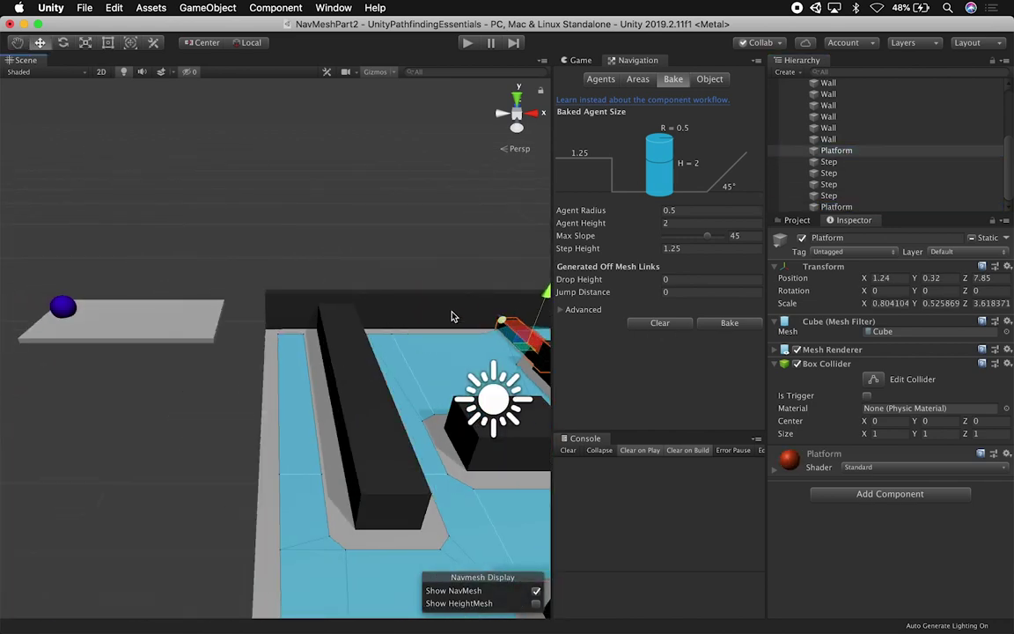
{"action": "double_click", "coordinate": [837, 151]}
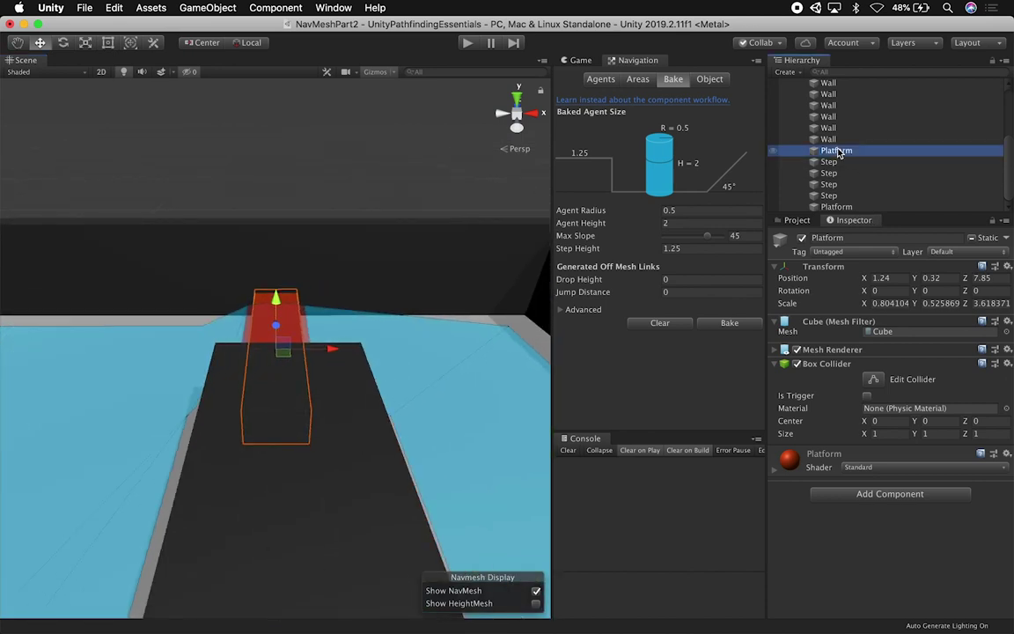
{"action": "left_click", "coordinate": [838, 151]}
{"action": "type", "text": "Step"}
{"action": "key", "text": "Return"}
- Locate the red block's material in the Materials folder and rename it from Platform to Step
{"action": "left_click", "coordinate": [829, 163]}
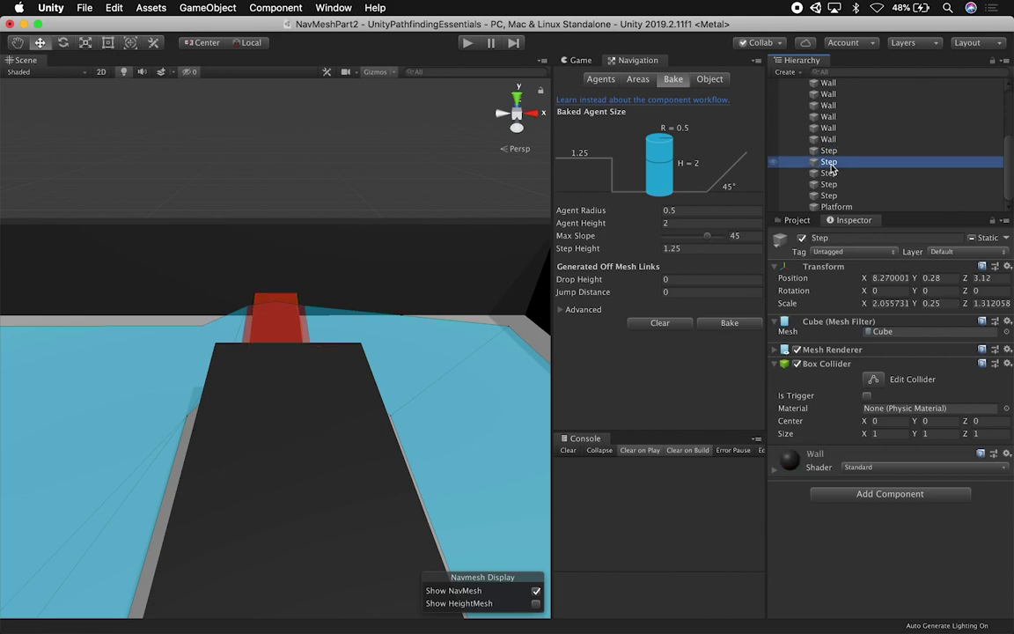
{"action": "double_click", "coordinate": [830, 165]}
{"action": "scroll", "coordinate": [260, 227], "scroll_direction": "down", "scroll_amount": 5}
{"action": "left_click_drag", "start_coordinate": [261, 226], "coordinate": [175, 228], "text": "alt"}
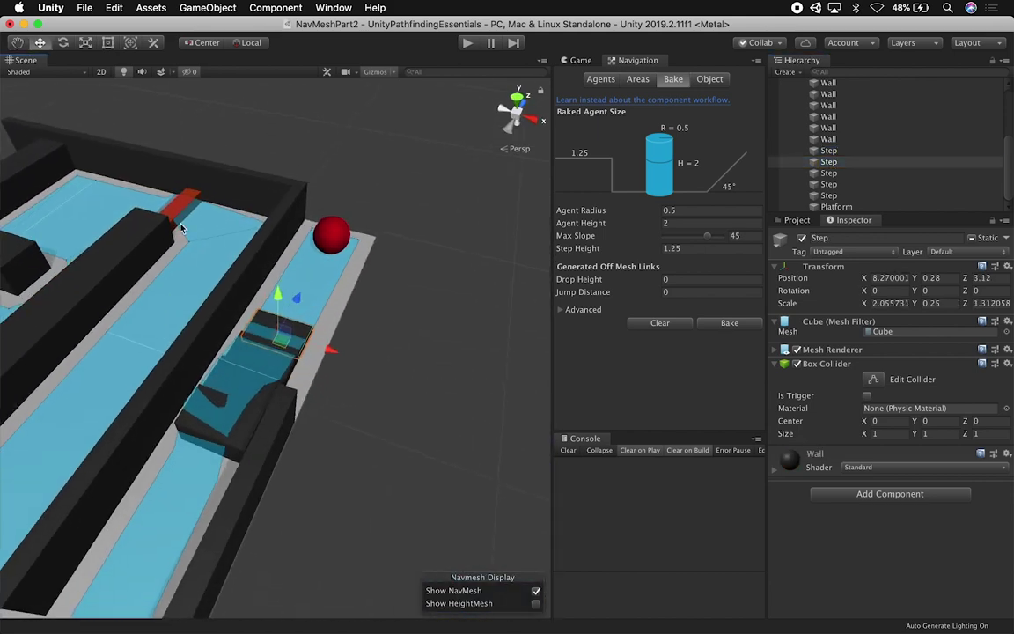
{"action": "left_click", "coordinate": [178, 215]}
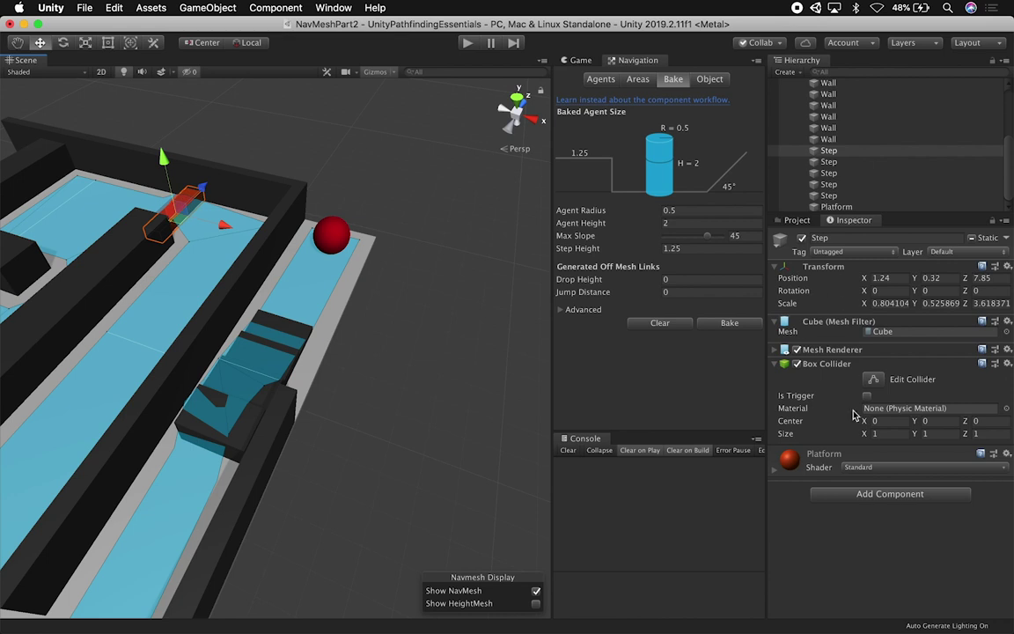
{"action": "left_click", "coordinate": [796, 220]}
{"action": "left_click", "coordinate": [817, 309]}
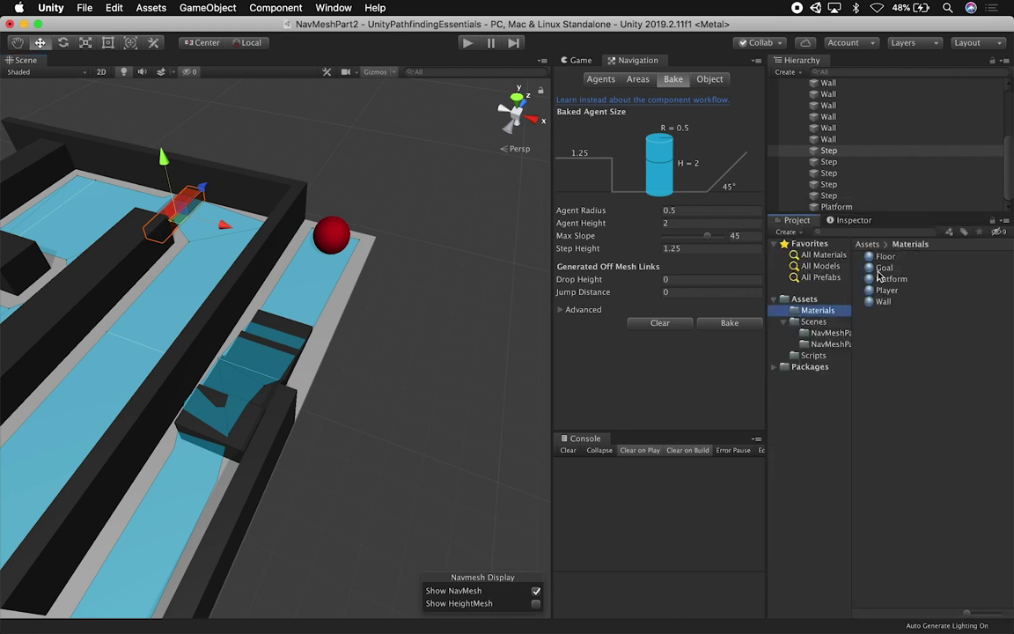
{"action": "left_click", "coordinate": [891, 279]}
{"action": "key", "text": "Return"}
{"action": "type", "text": "St"}
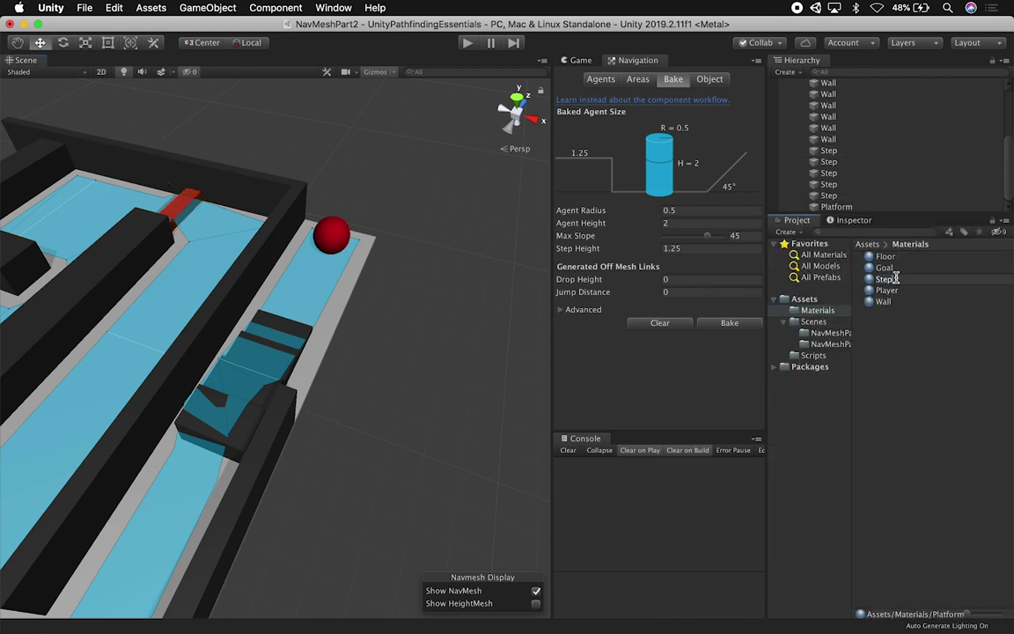
{"action": "type", "text": "ep"}
{"action": "key", "text": "Return"}
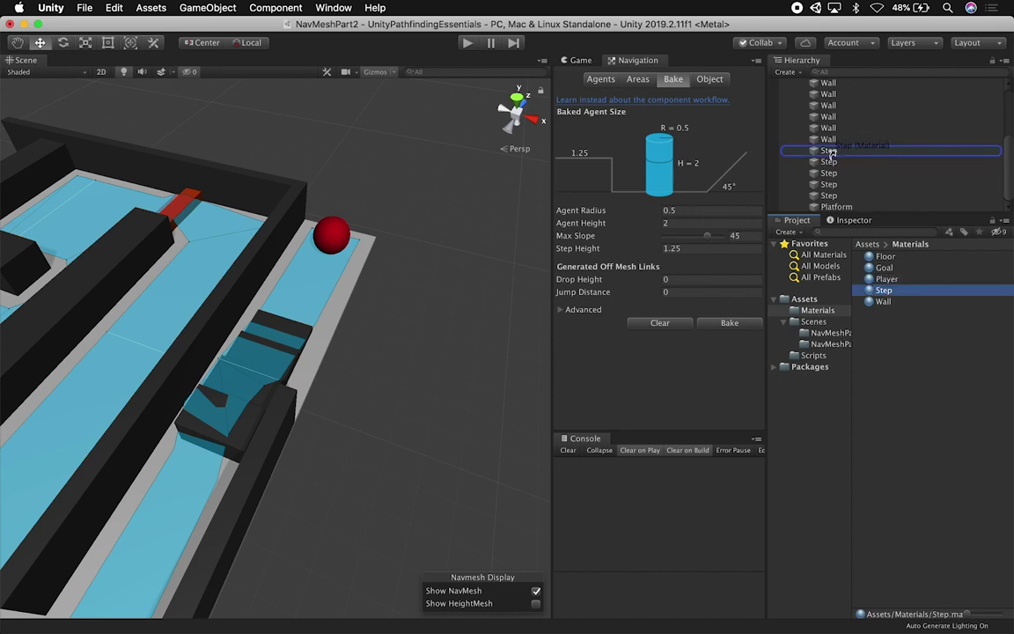
- Apply the Step material to the four stair steps
{"action": "left_click_drag", "start_coordinate": [887, 298], "coordinate": [837, 163]}
{"action": "left_click_drag", "start_coordinate": [859, 213], "coordinate": [836, 162]}
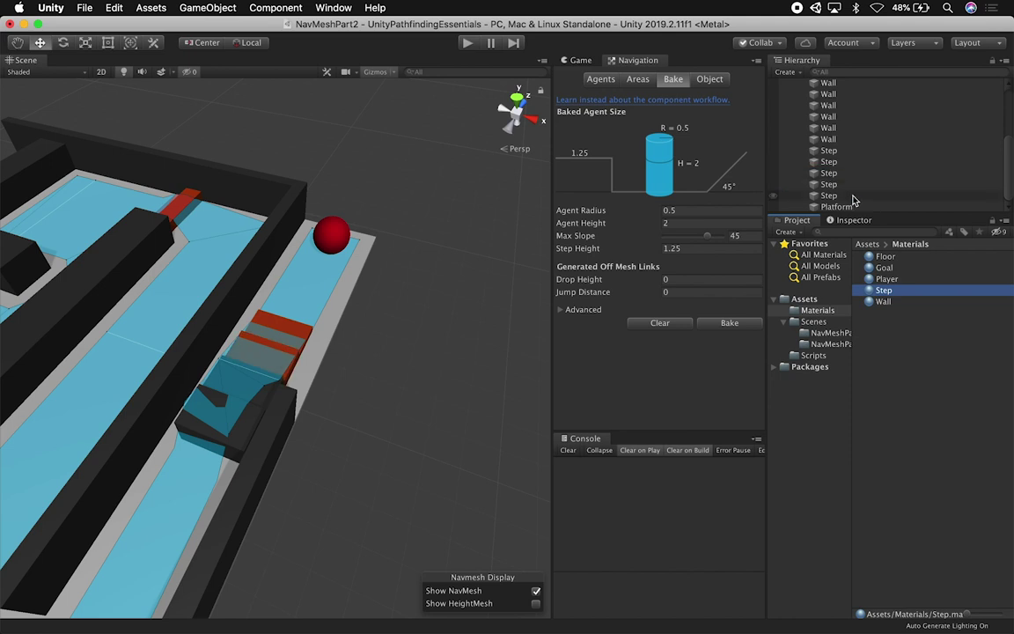
{"action": "left_click_drag", "start_coordinate": [883, 293], "coordinate": [836, 184]}
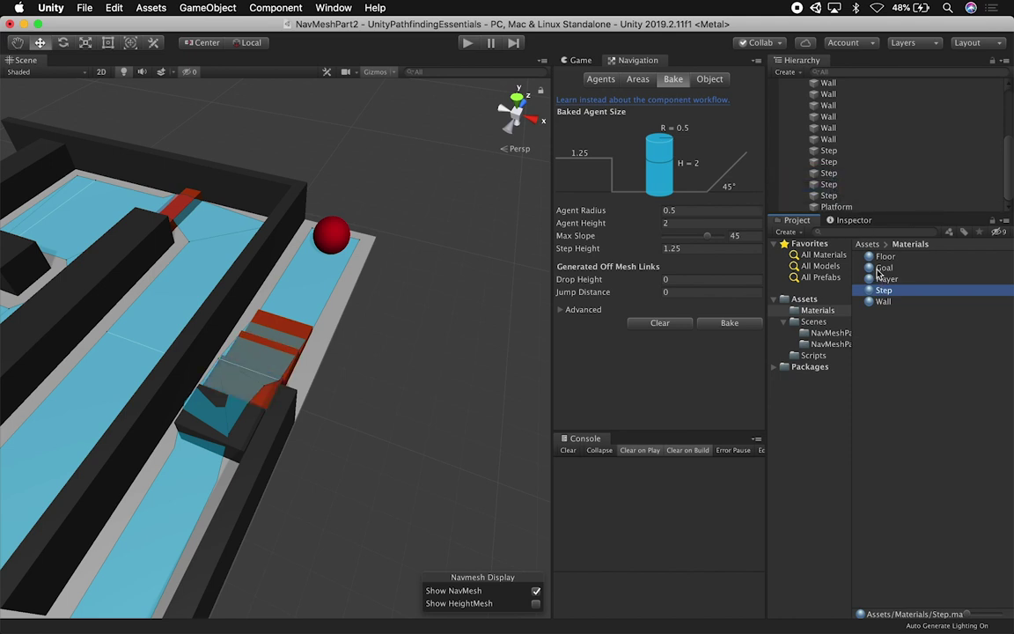
{"action": "left_click_drag", "start_coordinate": [883, 293], "coordinate": [836, 182]}
- Examine the recoloured stairs and the gap between the maze floor and the detached goal platform
{"action": "key", "text": "alt"}
{"action": "left_click_drag", "start_coordinate": [460, 204], "coordinate": [280, 208], "text": "alt"}
{"action": "middle_click_drag", "start_coordinate": [262, 250], "coordinate": [377, 339]}
{"action": "scroll", "coordinate": [333, 341], "scroll_direction": "down", "scroll_amount": 8}
{"action": "left_click_drag", "start_coordinate": [249, 373], "coordinate": [491, 369], "text": "alt"}
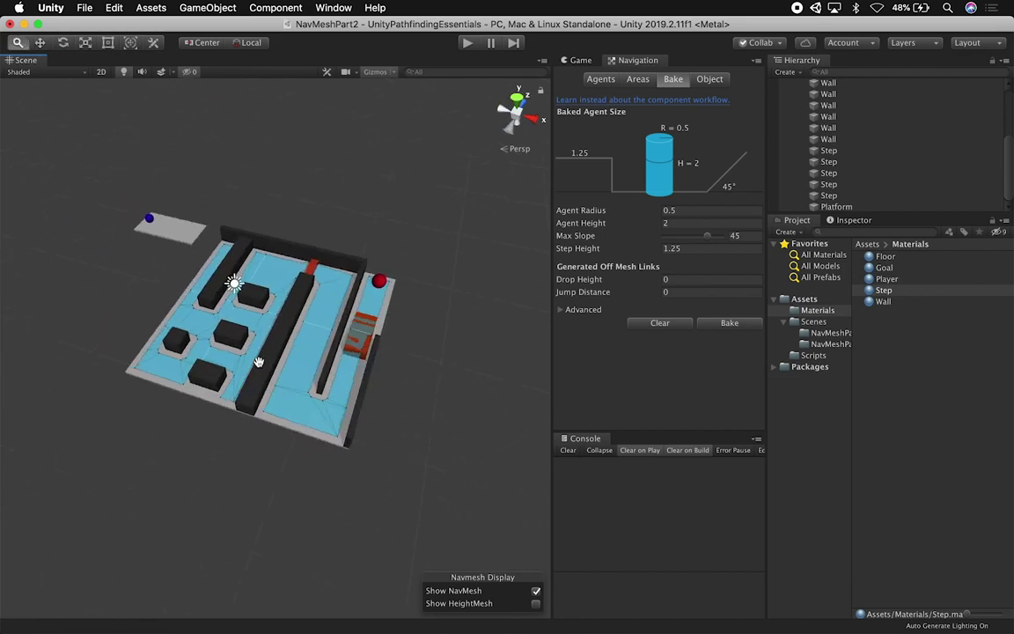
{"action": "middle_click_drag", "start_coordinate": [265, 359], "coordinate": [344, 368]}
{"action": "left_click_drag", "start_coordinate": [245, 389], "coordinate": [408, 374], "text": "alt"}
{"action": "right_click_drag", "start_coordinate": [300, 373], "coordinate": [384, 364], "text": "alt"}
{"action": "middle_click_drag", "start_coordinate": [385, 365], "coordinate": [439, 408]}
{"action": "left_click_drag", "start_coordinate": [439, 407], "coordinate": [141, 322], "text": "alt"}
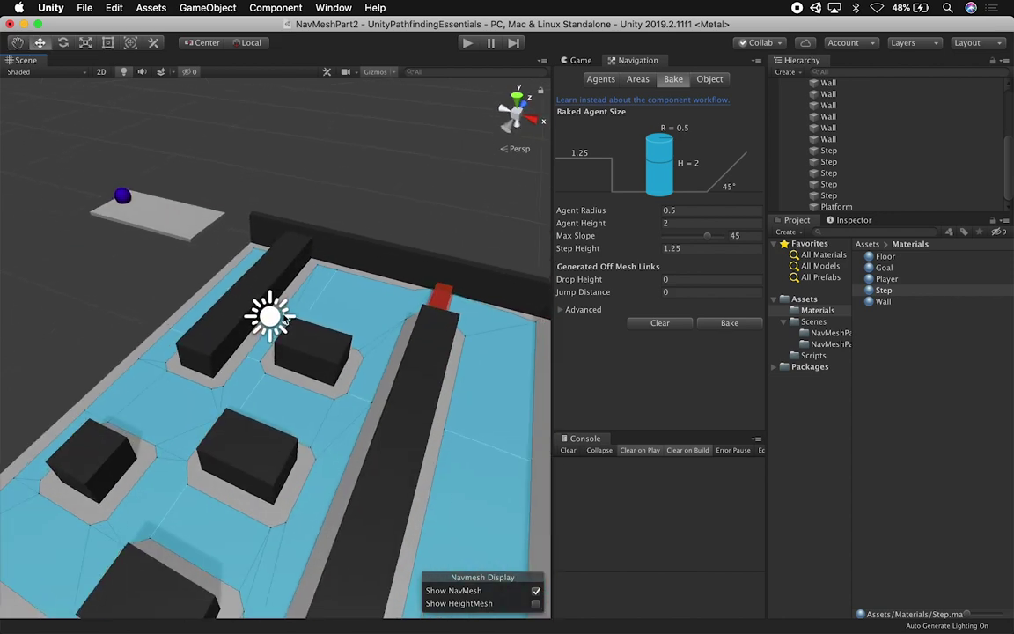
{"action": "left_click", "coordinate": [183, 226]}
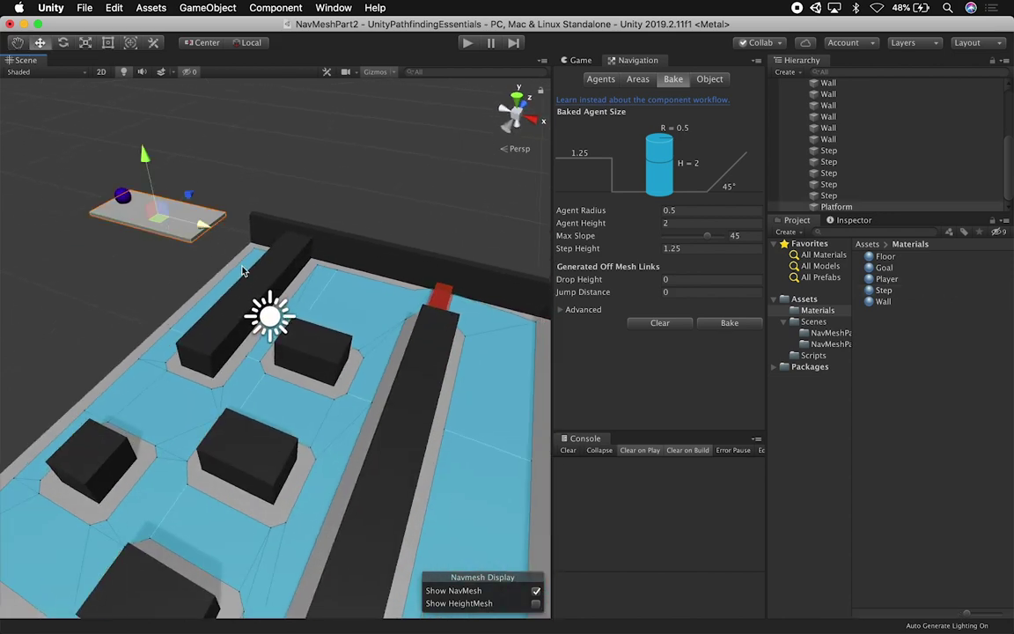
{"action": "scroll", "coordinate": [236, 264], "scroll_direction": "down", "scroll_amount": 2}
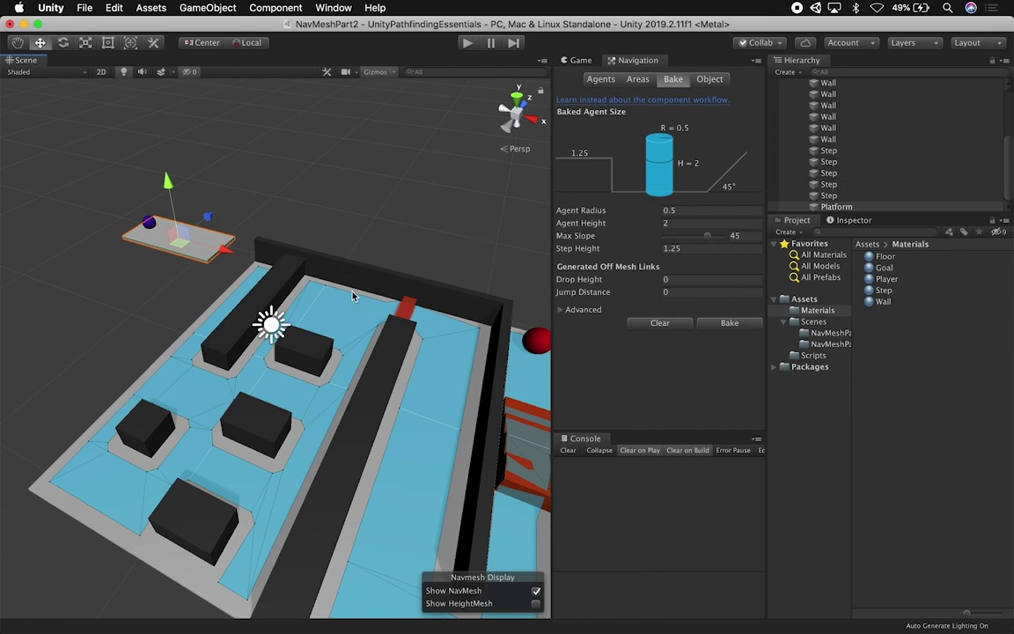
- Run the scene, watch how far the agent travels toward the goal on the detached platform, and stop it
{"action": "left_click_drag", "start_coordinate": [310, 278], "coordinate": [452, 134], "text": "alt"}
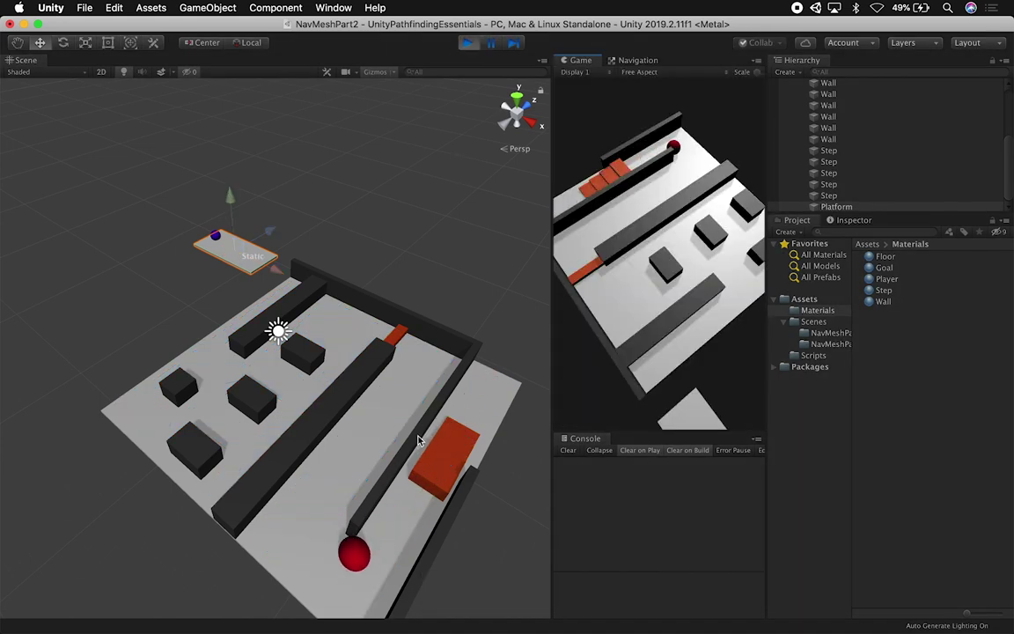
{"action": "middle_click_drag", "start_coordinate": [359, 469], "coordinate": [335, 445]}
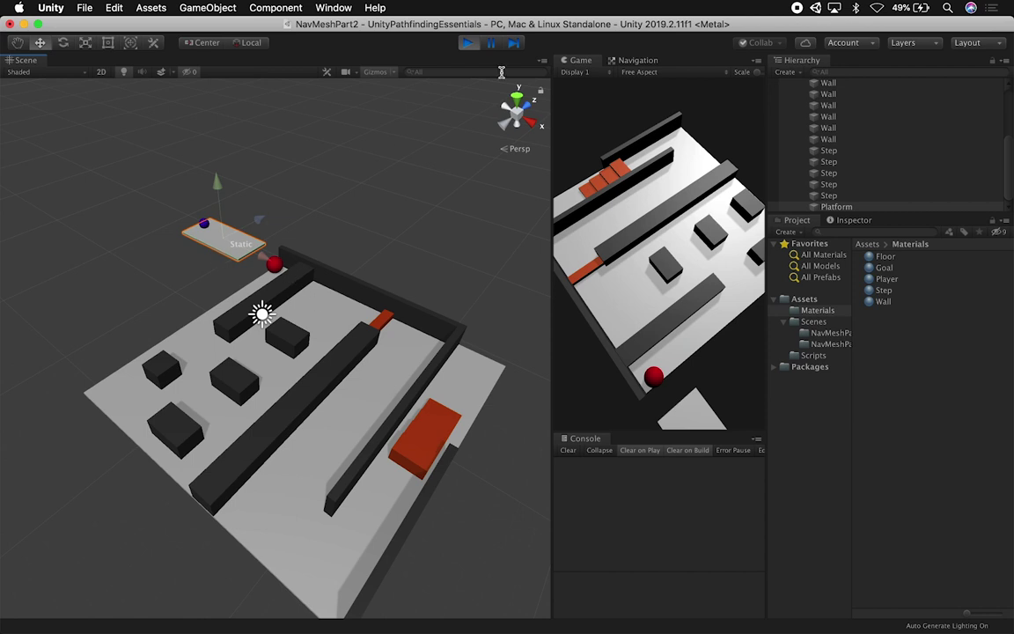
{"action": "left_click", "coordinate": [468, 44]}
- Create a Cylinder from the Platform object and unparent it to sit just above Platform in the hierarchy
{"action": "left_click_drag", "start_coordinate": [245, 304], "coordinate": [419, 349], "text": "alt"}
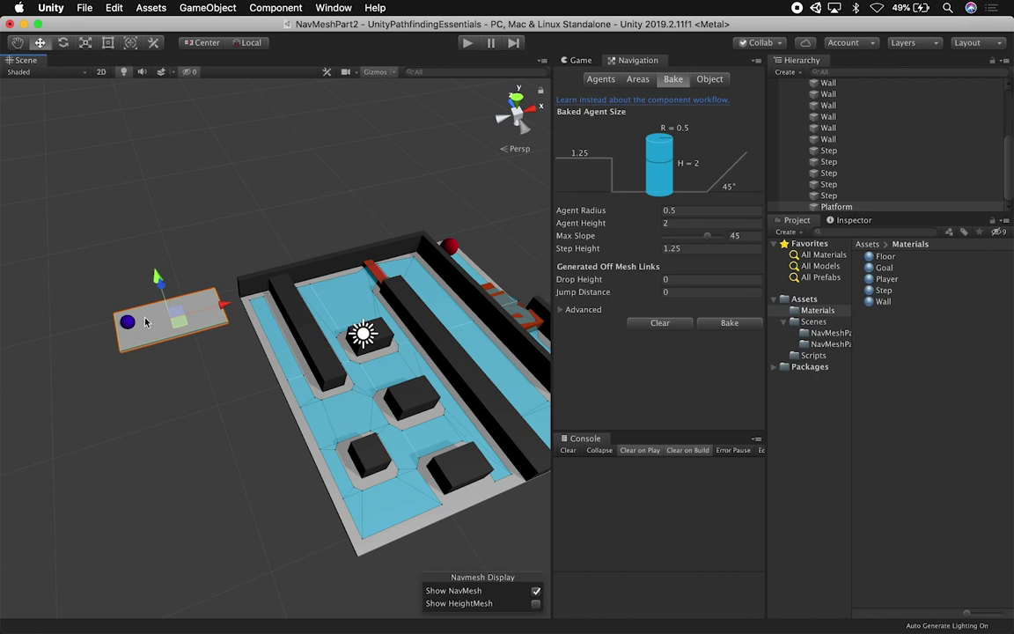
{"action": "left_click", "coordinate": [836, 207]}
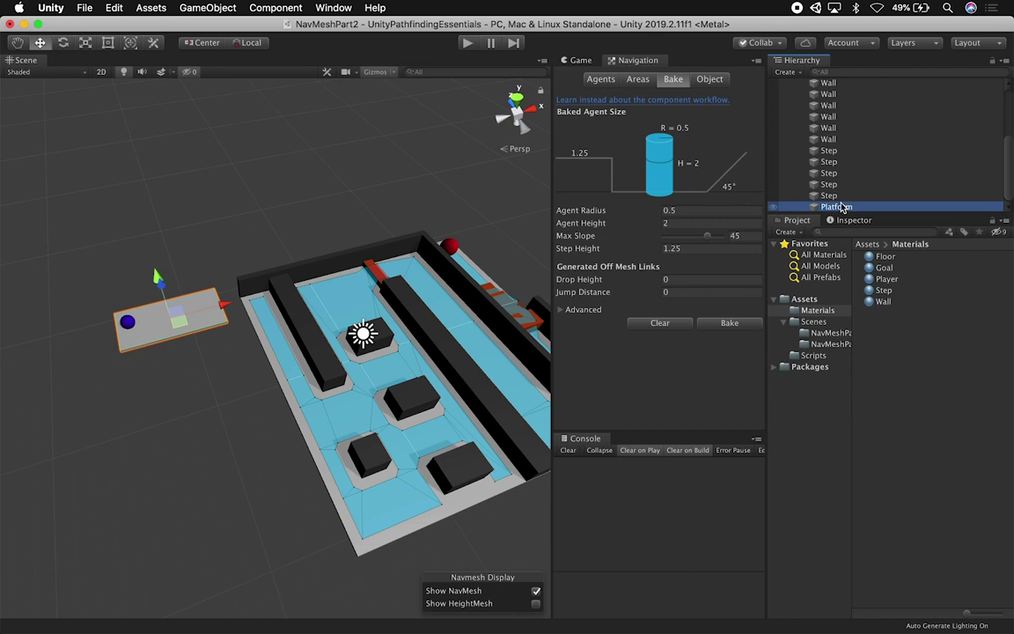
{"action": "right_click", "coordinate": [841, 207]}
{"action": "mouse_move", "coordinate": [876, 340]}
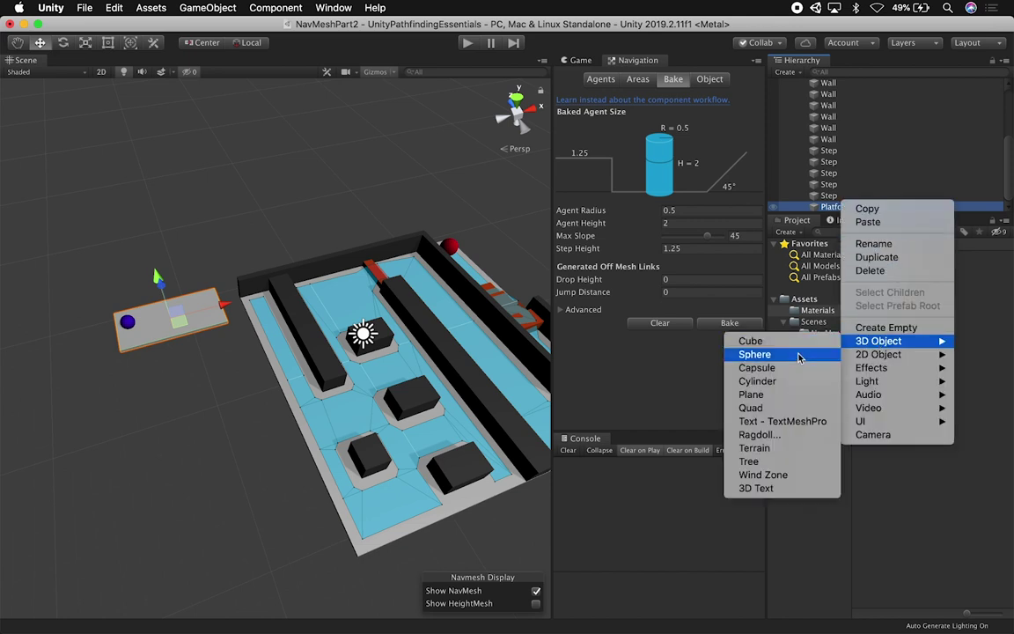
{"action": "left_click", "coordinate": [787, 381]}
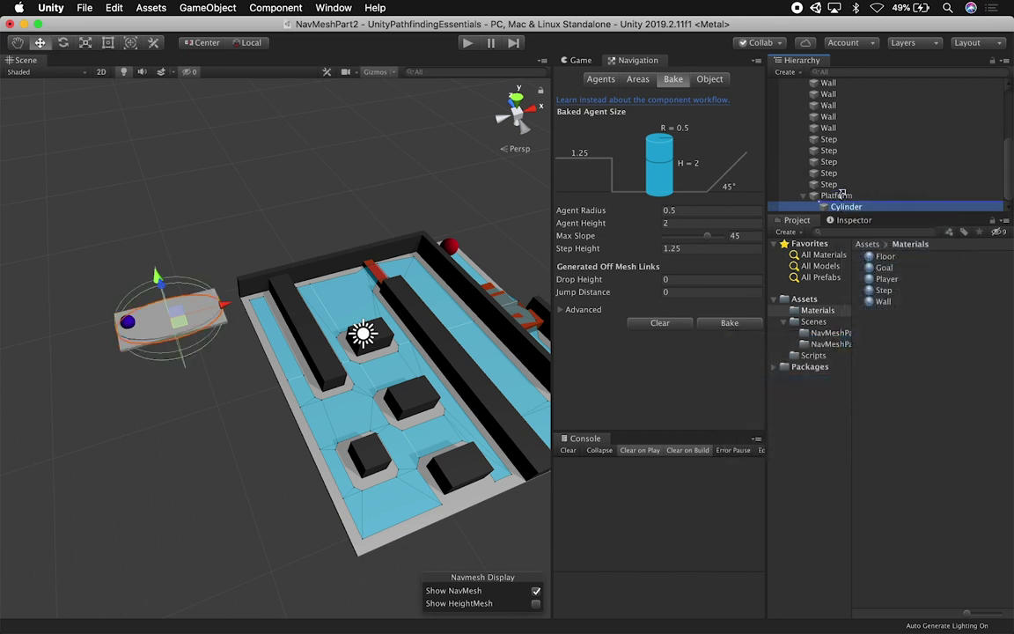
{"action": "left_click_drag", "start_coordinate": [842, 194], "coordinate": [846, 193]}
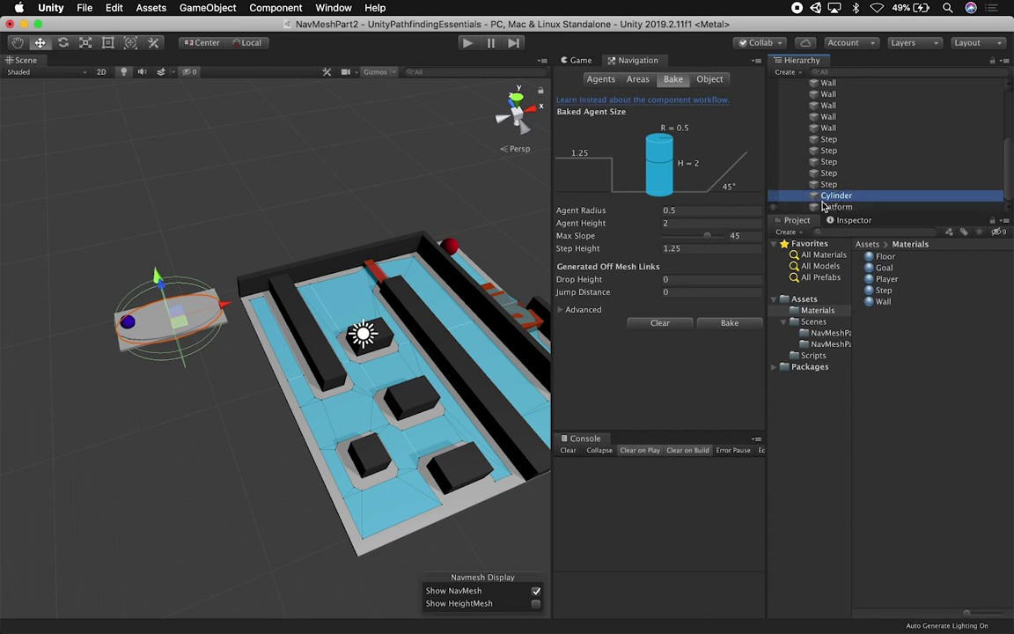
- Place Cylinder below Platform in the hierarchy and rename it OffsetLinkSource
{"action": "left_click_drag", "start_coordinate": [829, 197], "coordinate": [855, 195]}
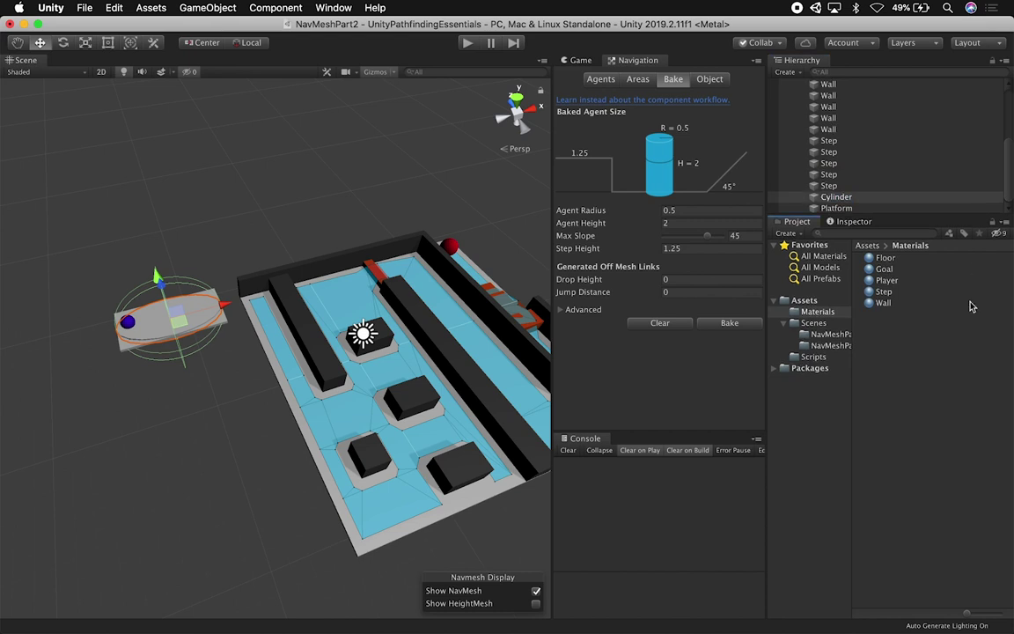
{"action": "left_click_drag", "start_coordinate": [968, 213], "coordinate": [962, 348]}
{"action": "left_click_drag", "start_coordinate": [836, 321], "coordinate": [841, 339]}
{"action": "left_click", "coordinate": [842, 330]}
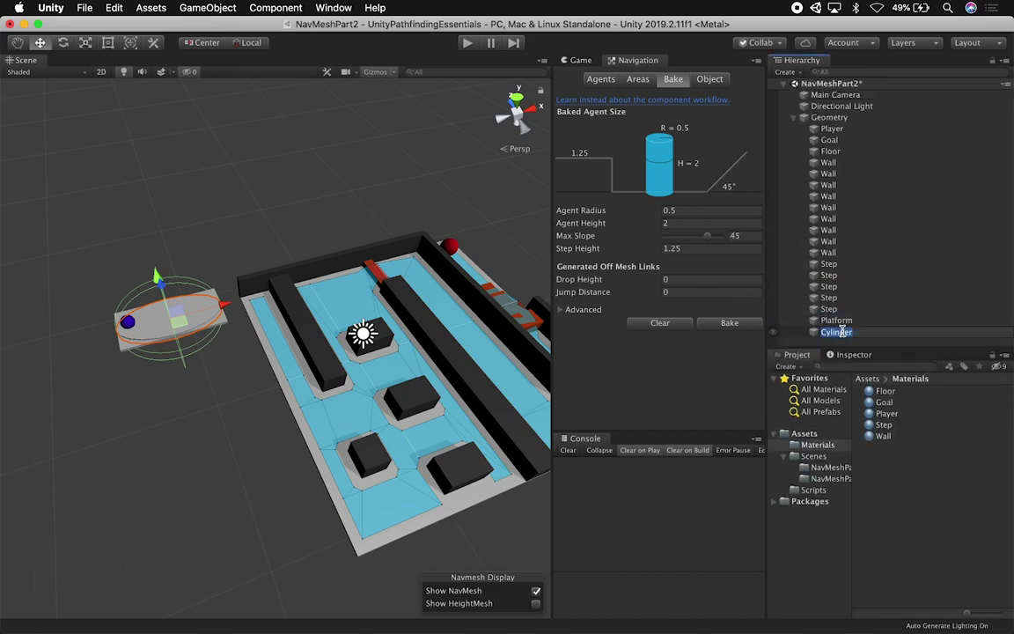
{"action": "type", "text": "OffsetLinkS"}
{"action": "type", "text": "ource"}
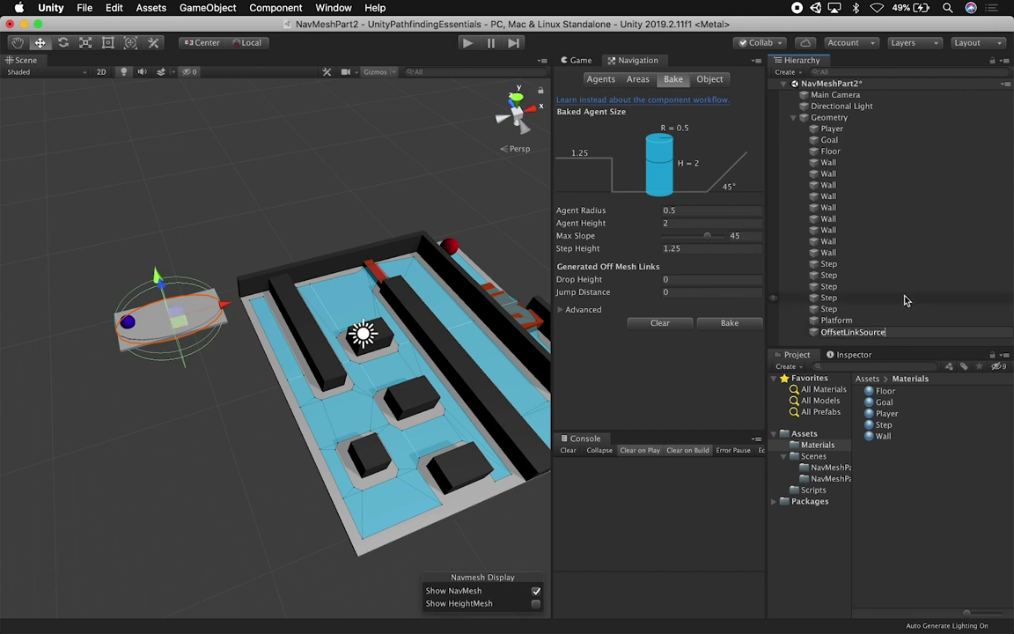
{"action": "key", "text": "Return"}
- Duplicate OffsetLinkSource and rename the copy OffsetLinkTarget
{"action": "key", "text": "super+d"}
{"action": "left_click", "coordinate": [871, 343]}
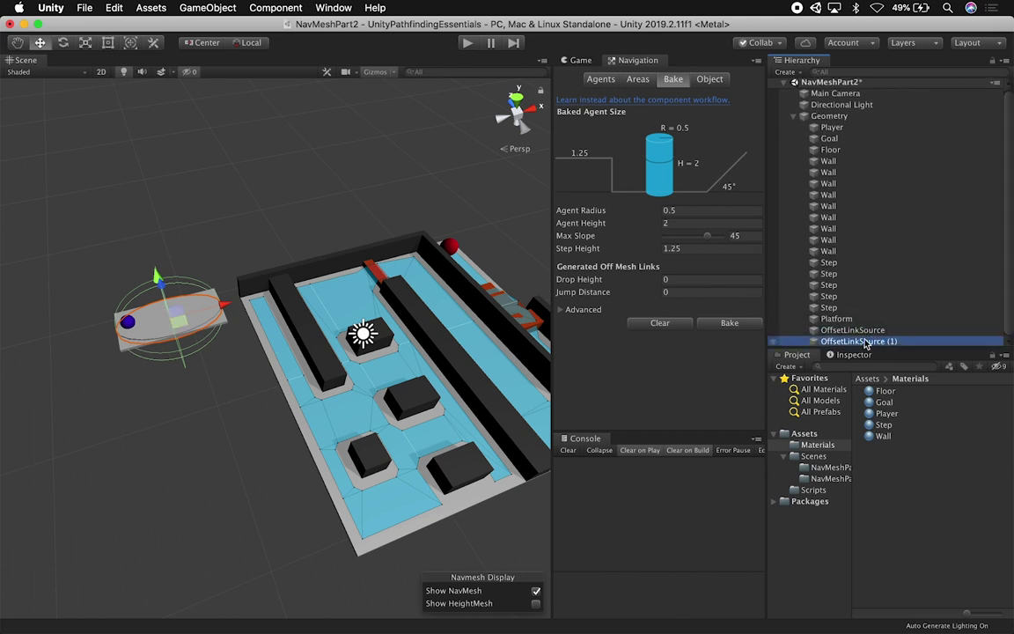
{"action": "left_click", "coordinate": [861, 340]}
{"action": "key", "text": "super+shift+Right"}
{"action": "key", "text": "BackSpace"}
{"action": "type", "text": "Target"}
{"action": "key", "text": "Return"}
- Select OffsetLinkSource and OffsetLinkTarget together and show their shared properties with enough room to edit
{"action": "left_click", "coordinate": [871, 331]}
{"action": "left_click", "coordinate": [867, 341]}
{"action": "left_click", "coordinate": [878, 332], "text": "shift"}
{"action": "left_click", "coordinate": [859, 356]}
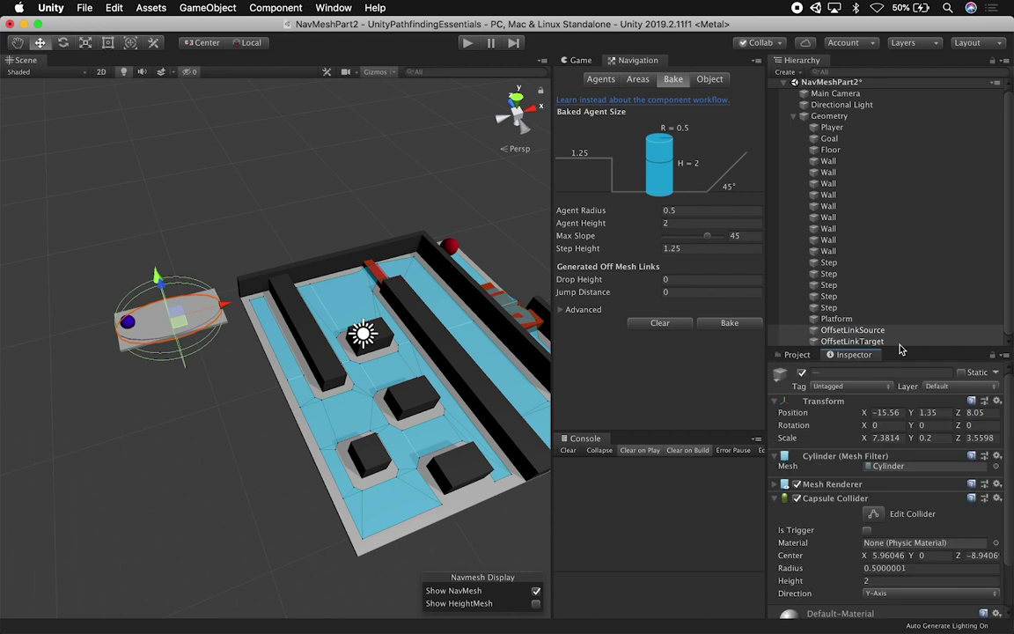
{"action": "left_click_drag", "start_coordinate": [902, 349], "coordinate": [901, 251]}
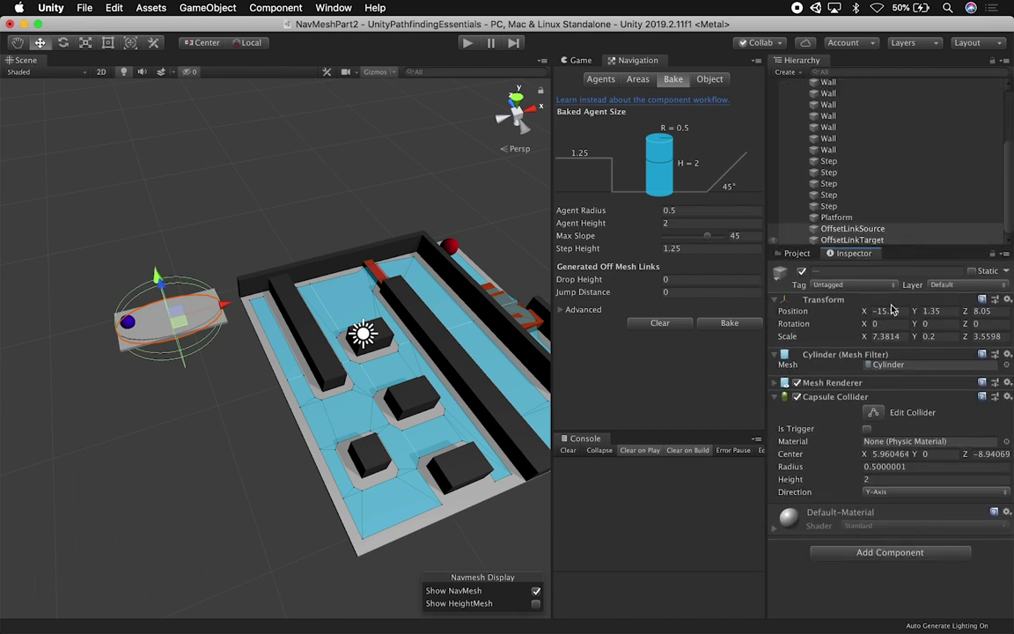
- Set the scale of both link cylinders to 0.5 on all three axes
{"action": "left_click", "coordinate": [889, 336]}
{"action": "type", "text": "1"}
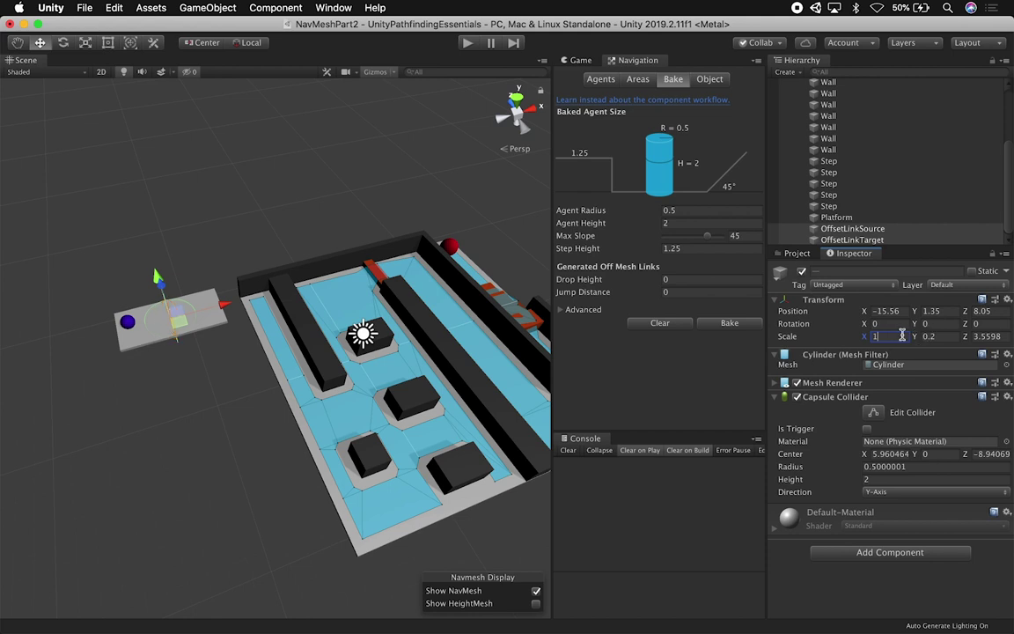
{"action": "type", "text": "0.5"}
{"action": "key", "text": "Tab"}
{"action": "type", "text": "0.5"}
{"action": "key", "text": "Tab"}
{"action": "type", "text": "0.5"}
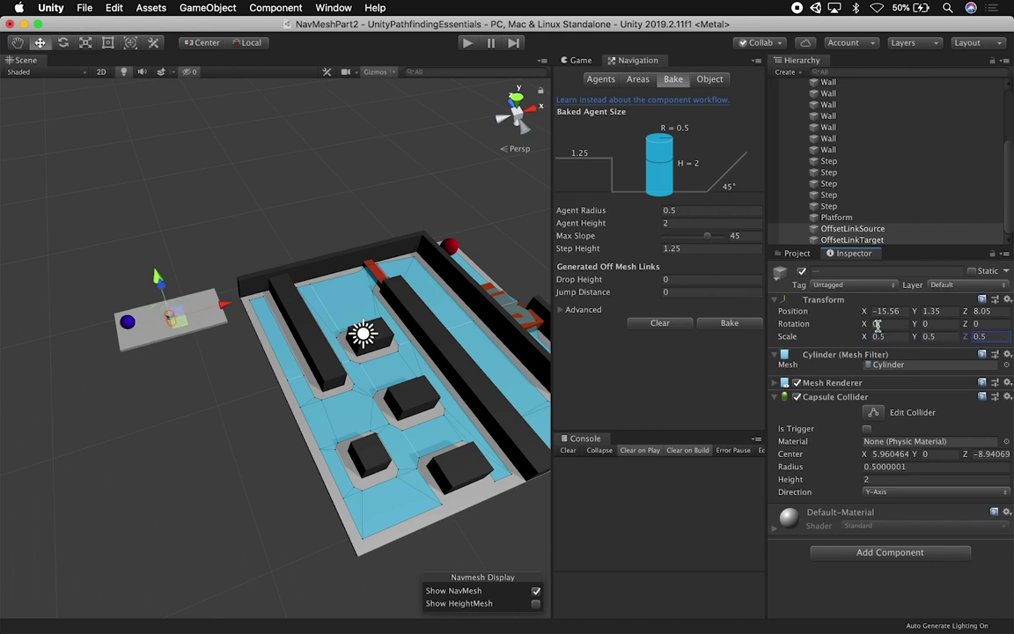
- Set the X and Z scale of both link cylinders to 1 and flatten their Y scale to about 0.09
{"action": "left_click", "coordinate": [898, 337]}
{"action": "type", "text": "1"}
{"action": "left_click", "coordinate": [933, 338]}
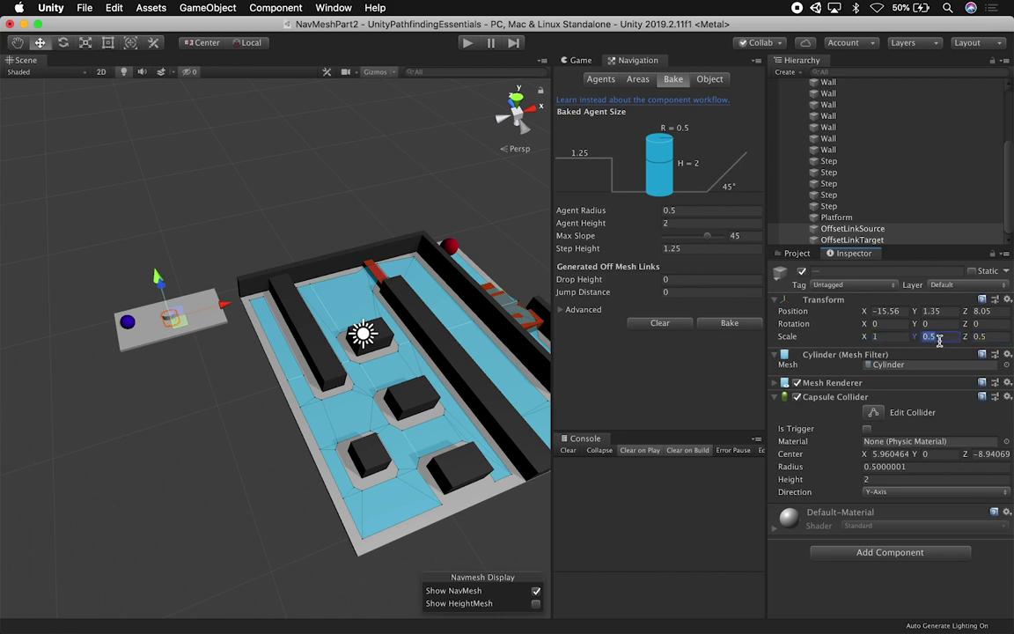
{"action": "left_click", "coordinate": [989, 337]}
{"action": "scroll", "coordinate": [74, 291], "scroll_direction": "up", "scroll_amount": 5}
{"action": "middle_click_drag", "start_coordinate": [74, 291], "coordinate": [267, 387]}
{"action": "left_click_drag", "start_coordinate": [266, 387], "coordinate": [426, 348], "text": "alt"}
{"action": "key", "text": "r"}
- Move both link cylinders onto the maze floor's corner facing the platform, at about X -8.79, Y 0.21, Z 8.45
{"action": "key", "text": "w"}
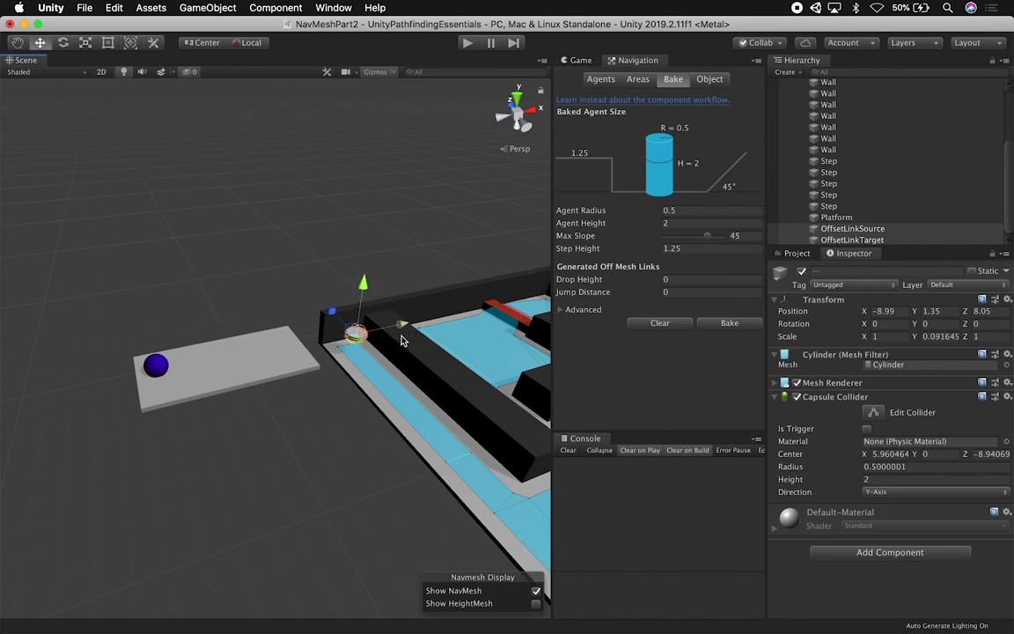
{"action": "scroll", "coordinate": [387, 291], "scroll_direction": "up", "scroll_amount": 3}
{"action": "left_click_drag", "start_coordinate": [410, 278], "coordinate": [408, 305]}
{"action": "left_click_drag", "start_coordinate": [437, 340], "coordinate": [442, 346]}
{"action": "left_click_drag", "start_coordinate": [370, 329], "coordinate": [456, 442]}
{"action": "middle_click_drag", "start_coordinate": [436, 443], "coordinate": [263, 344]}
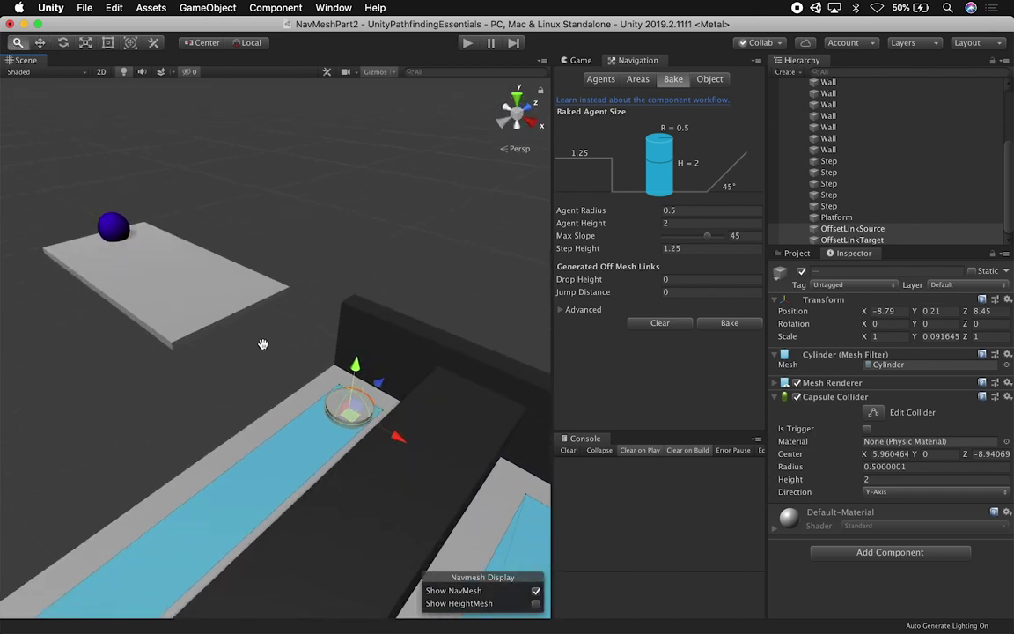
- Set the Y scale of both link cylinders to 0.05 and lower them onto the floor at about Y 0.19
{"action": "left_click_drag", "start_coordinate": [335, 385], "coordinate": [386, 443], "text": "alt"}
{"action": "left_click_drag", "start_coordinate": [297, 459], "coordinate": [510, 434], "text": "alt"}
{"action": "left_click_drag", "start_coordinate": [275, 482], "coordinate": [410, 396], "text": "alt"}
{"action": "key", "text": "r"}
{"action": "left_click_drag", "start_coordinate": [382, 301], "coordinate": [382, 318]}
{"action": "left_click", "coordinate": [940, 337]}
{"action": "left_click_drag", "start_coordinate": [939, 337], "coordinate": [958, 335]}
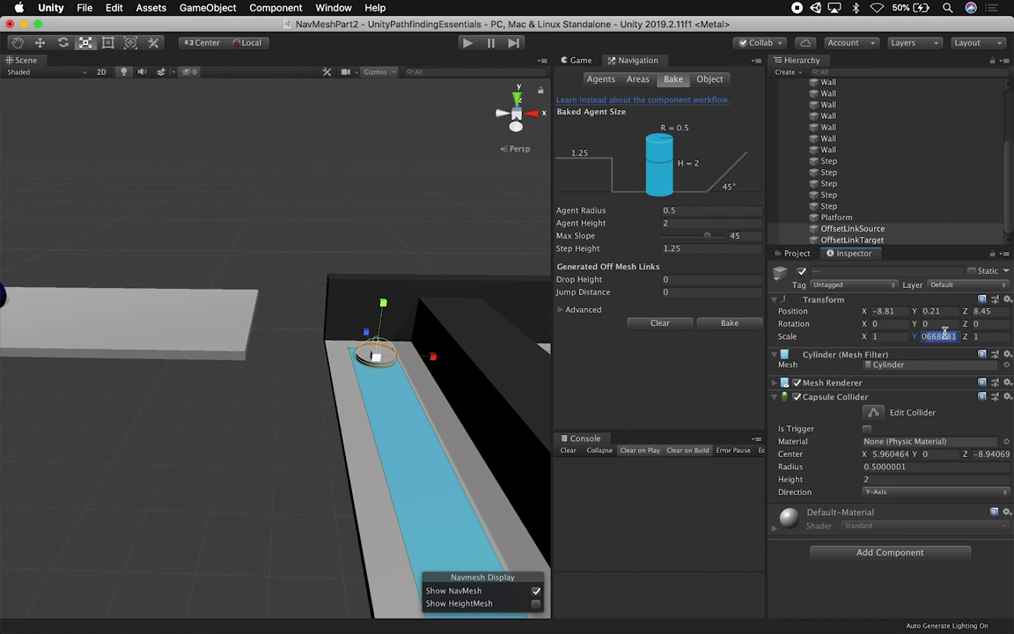
{"action": "type", "text": "0.05"}
{"action": "key", "text": "Return"}
{"action": "key", "text": "w"}
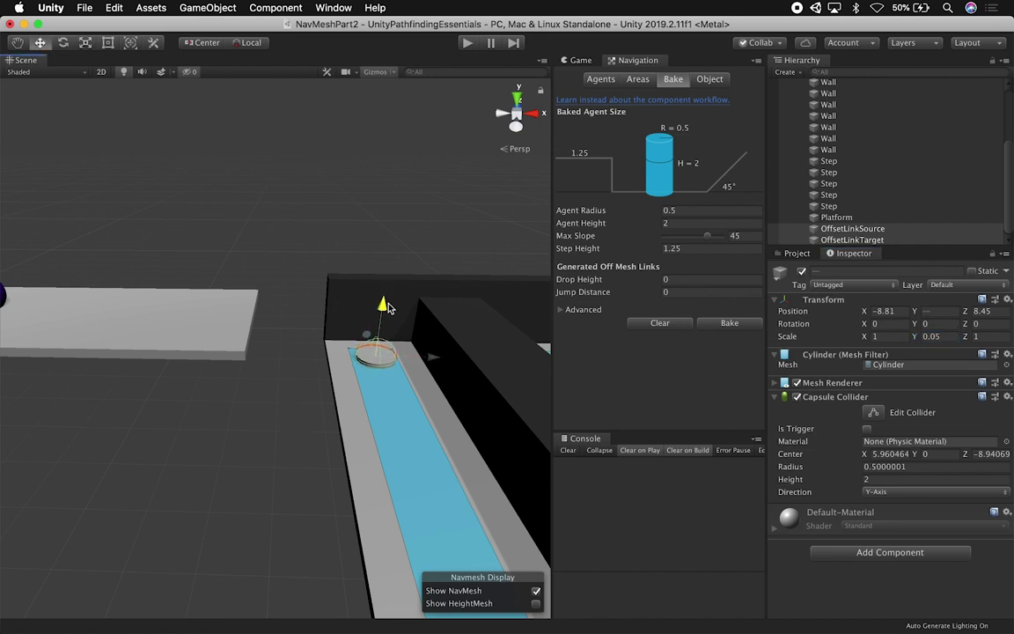
{"action": "left_click_drag", "start_coordinate": [388, 303], "coordinate": [293, 465], "text": "alt"}
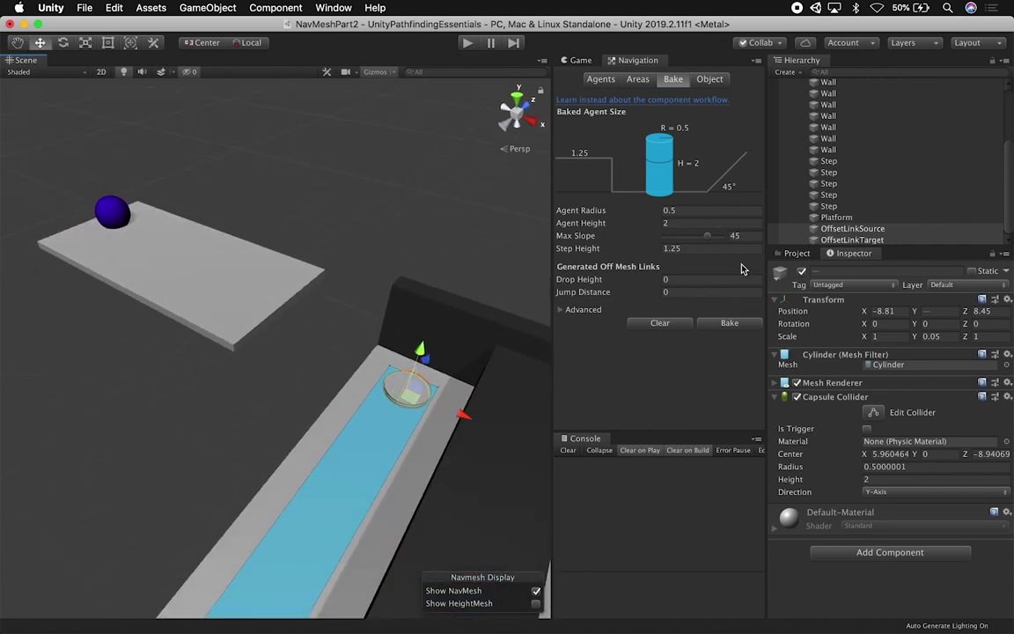
- Move only OffsetLinkTarget onto the platform's edge facing the maze, at about X -12.61, Y 1.48
{"action": "left_click", "coordinate": [832, 239]}
{"action": "left_click_drag", "start_coordinate": [409, 370], "coordinate": [272, 251]}
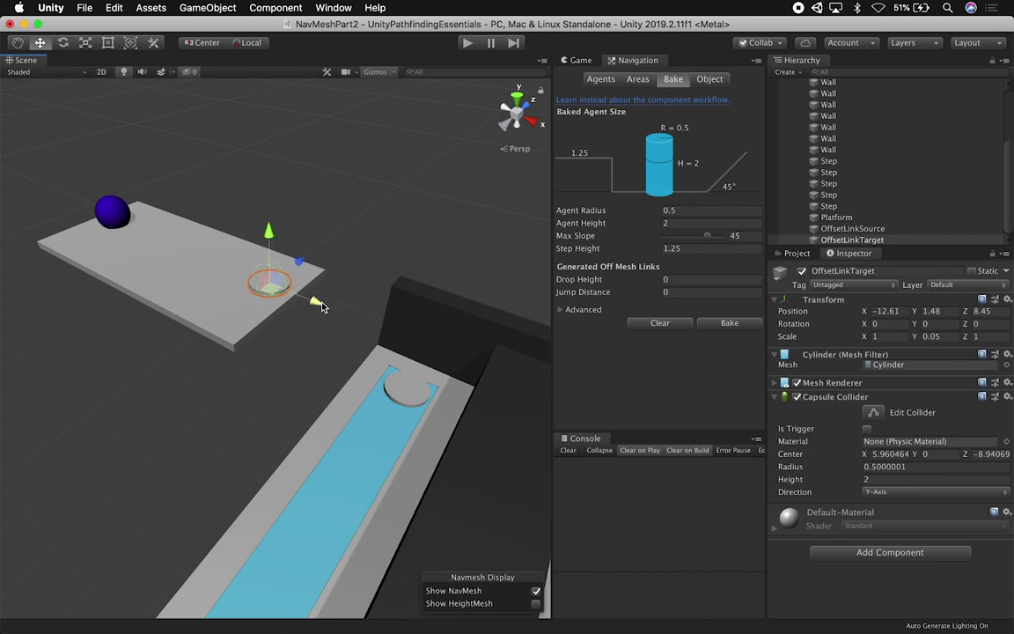
{"action": "left_click_drag", "start_coordinate": [351, 335], "coordinate": [317, 301], "text": "alt"}
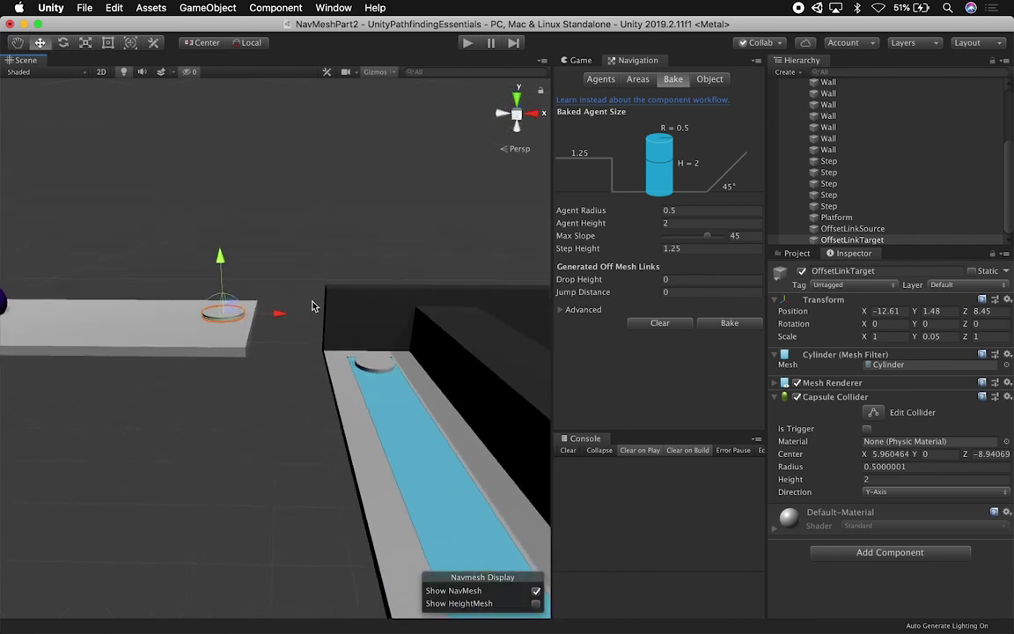
{"action": "left_click_drag", "start_coordinate": [378, 285], "coordinate": [343, 396], "text": "alt"}
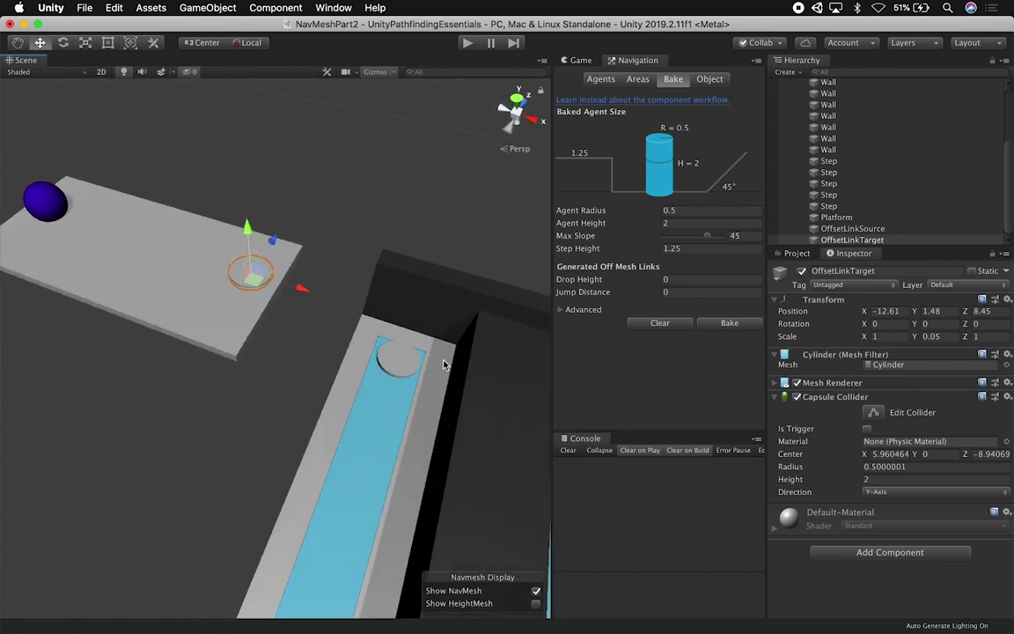
- Create a material named OffsetLink in the Materials folder and apply it to OffsetLinkSource and OffsetLinkTarget
{"action": "left_click", "coordinate": [812, 254]}
{"action": "right_click", "coordinate": [890, 407]}
{"action": "mouse_move", "coordinate": [832, 312]}
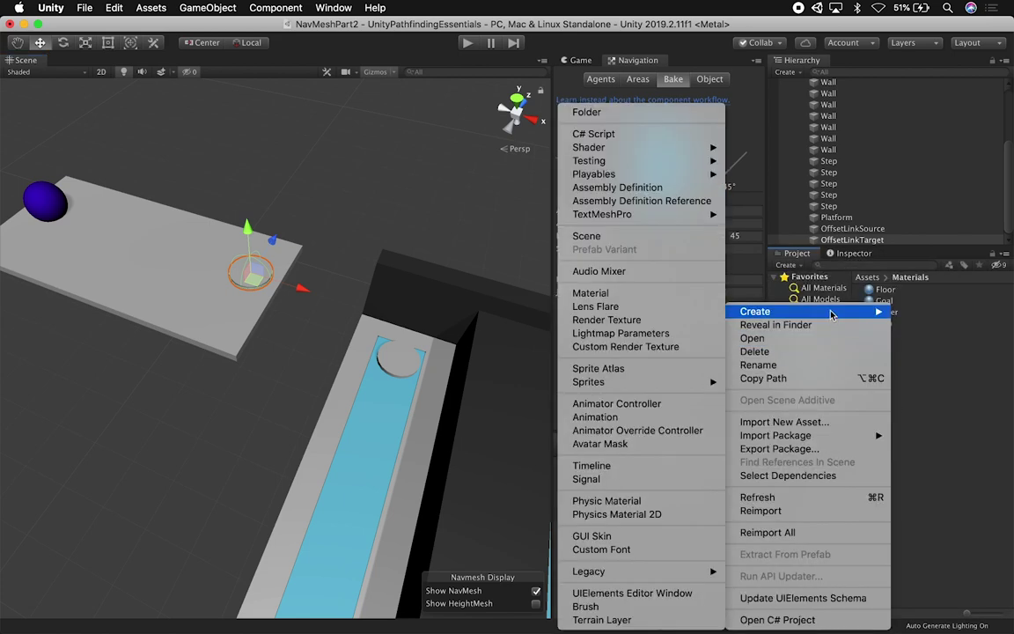
{"action": "left_click", "coordinate": [607, 293]}
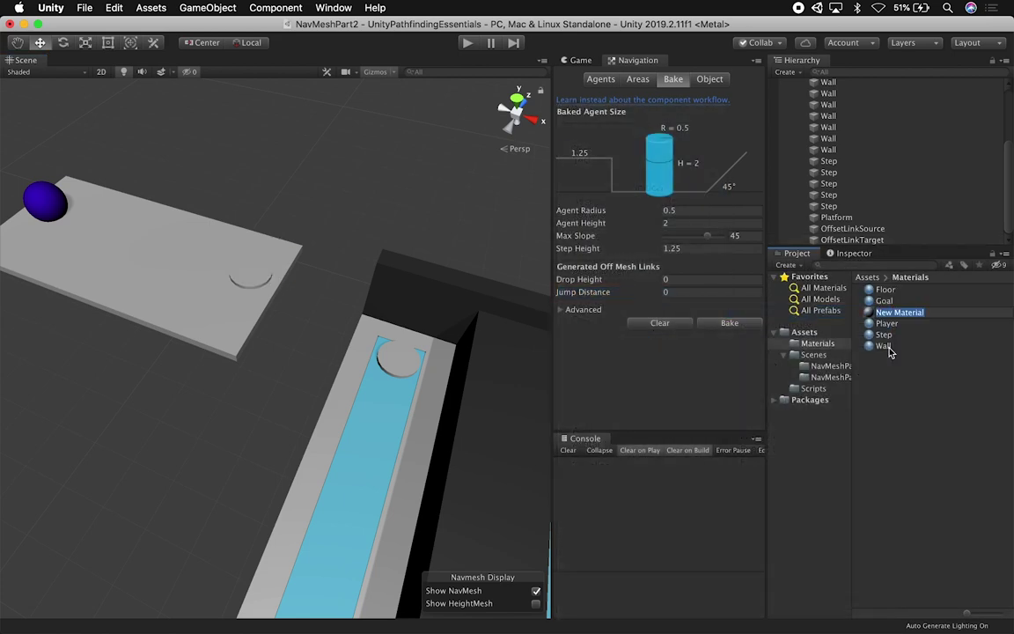
{"action": "type", "text": "OffsetLink"}
{"action": "key", "text": "Return"}
{"action": "left_click_drag", "start_coordinate": [891, 316], "coordinate": [869, 229]}
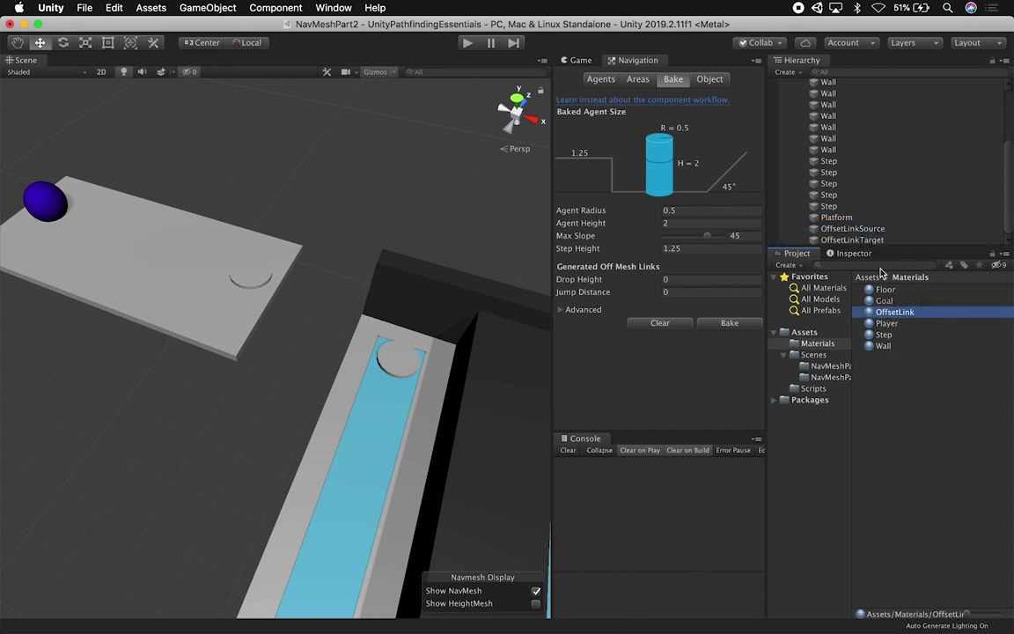
- Set the OffsetLink material's albedo colour to orange FFB000
{"action": "left_click", "coordinate": [850, 228]}
{"action": "left_click", "coordinate": [852, 253]}
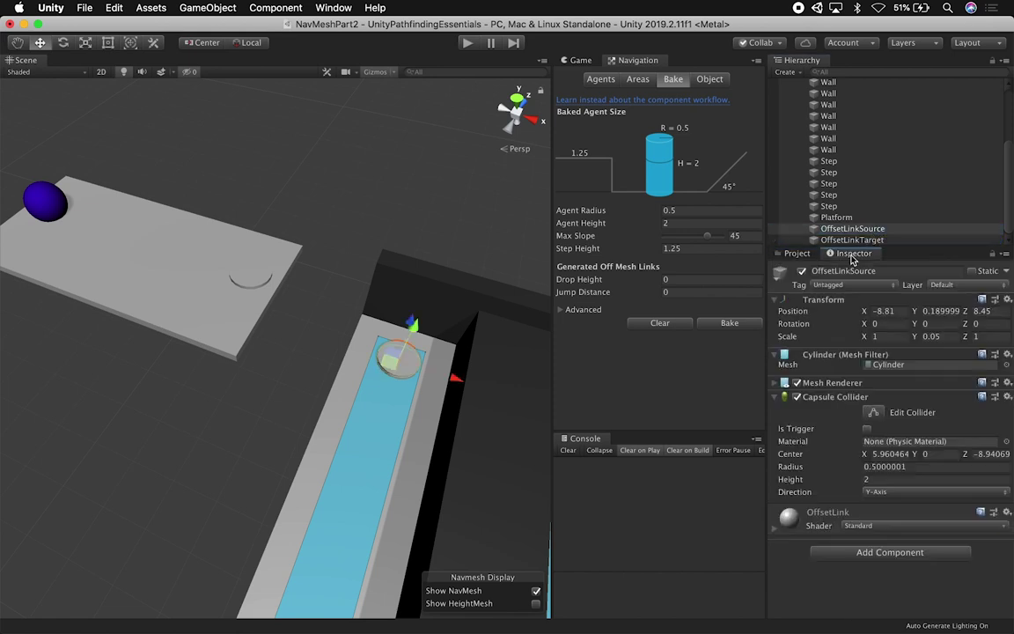
{"action": "left_click", "coordinate": [827, 514]}
{"action": "scroll", "coordinate": [840, 527], "scroll_direction": "down", "scroll_amount": 10}
{"action": "scroll", "coordinate": [889, 335], "scroll_direction": "up", "scroll_amount": 3}
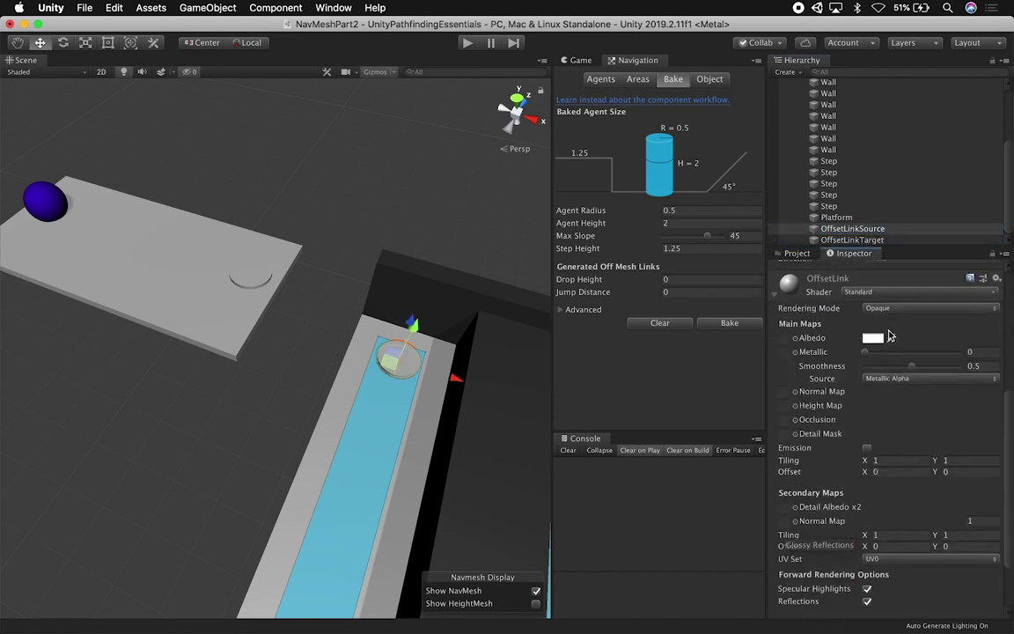
{"action": "left_click", "coordinate": [874, 337]}
{"action": "left_click", "coordinate": [133, 96]}
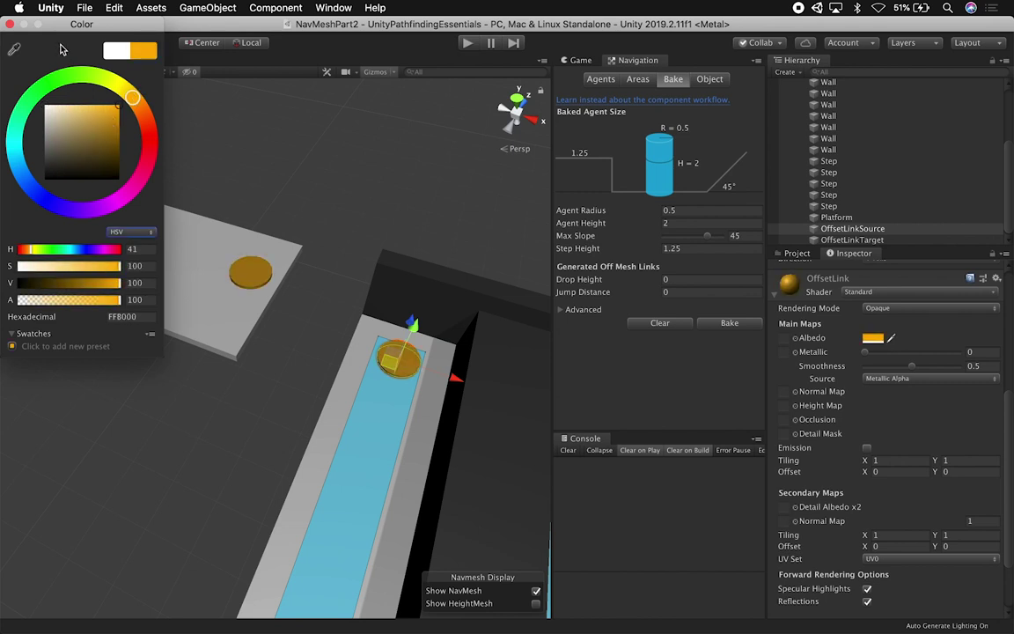
{"action": "left_click", "coordinate": [9, 24]}
- Enable emission on the OffsetLink material with a yellow emission colour of RGB 212, 167, 39
{"action": "left_click", "coordinate": [867, 448]}
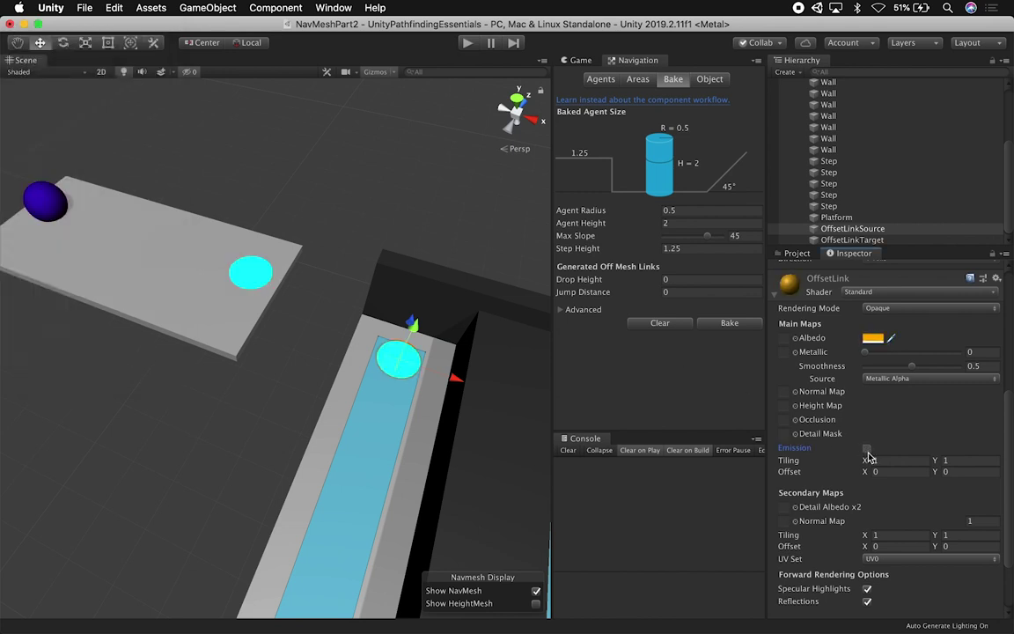
{"action": "left_click", "coordinate": [874, 461]}
{"action": "left_click", "coordinate": [127, 94]}
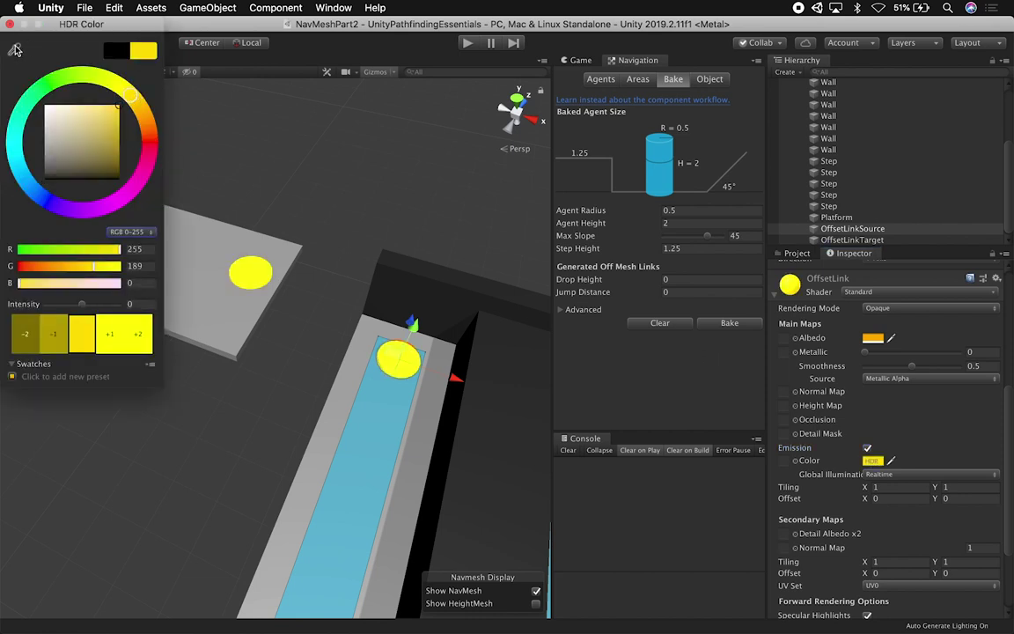
{"action": "left_click", "coordinate": [105, 118]}
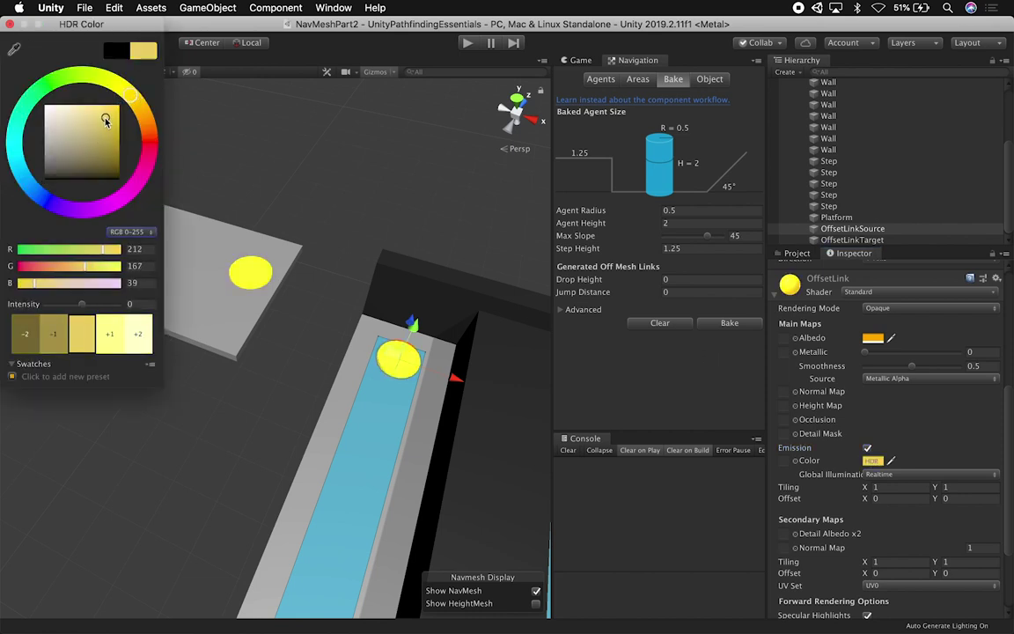
{"action": "left_click", "coordinate": [11, 23]}
{"action": "left_click", "coordinate": [437, 186]}
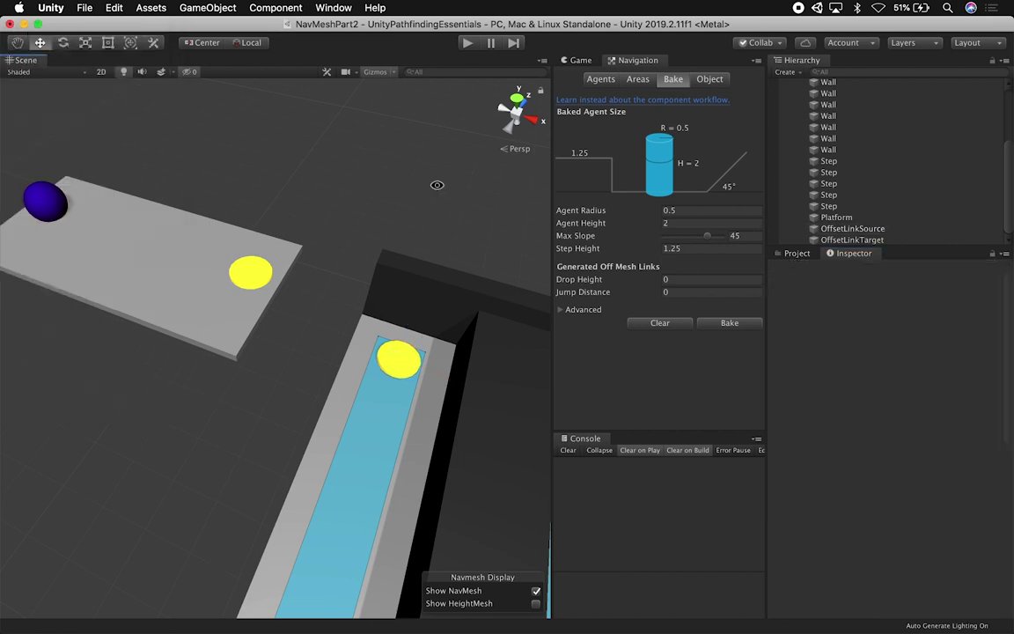
- Nudge OffsetLinkTarget along X to about -12.68 and OffsetLinkSource to about -8.84
{"action": "left_click_drag", "start_coordinate": [437, 186], "coordinate": [526, 315], "text": "alt"}
{"action": "left_click", "coordinate": [348, 279]}
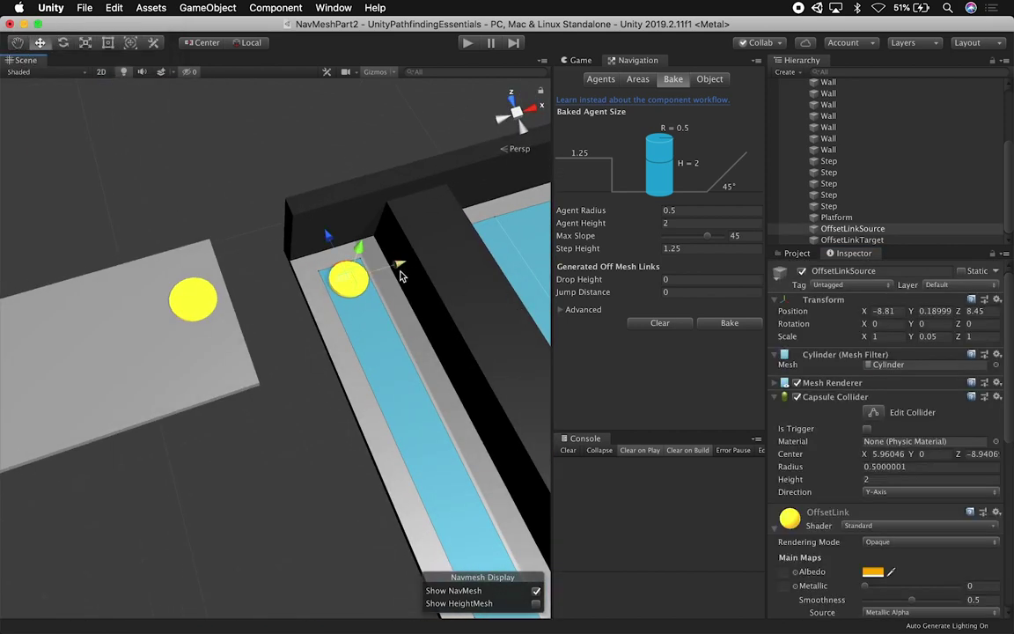
{"action": "left_click", "coordinate": [185, 280]}
{"action": "key", "text": "f"}
{"action": "left_click_drag", "start_coordinate": [324, 291], "coordinate": [320, 287]}
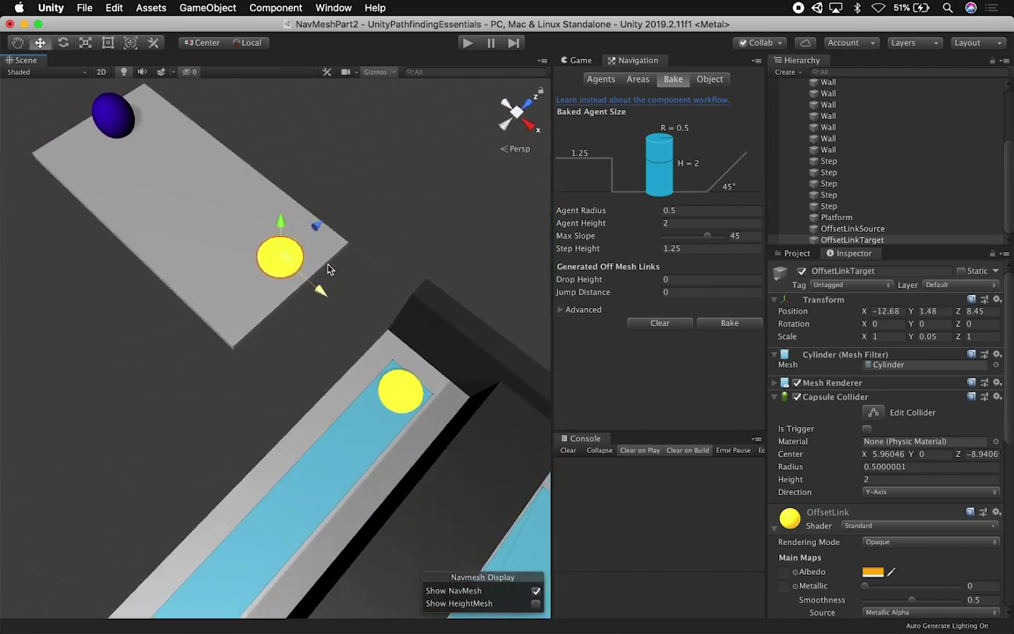
{"action": "left_click", "coordinate": [387, 303]}
{"action": "left_click_drag", "start_coordinate": [444, 337], "coordinate": [544, 270], "text": "alt"}
{"action": "left_click", "coordinate": [411, 361]}
{"action": "left_click_drag", "start_coordinate": [449, 373], "coordinate": [448, 374]}
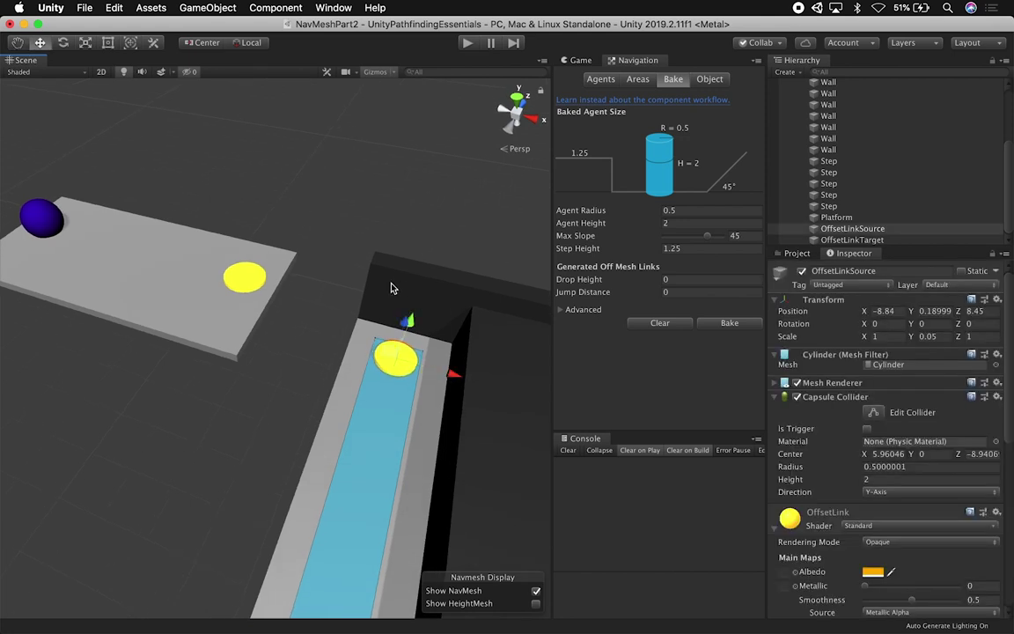
- Set the X and Z scale of both OffsetLinkSource and OffsetLinkTarget to 0.8
{"action": "scroll", "coordinate": [442, 404], "scroll_direction": "down", "scroll_amount": 10}
{"action": "middle_click_drag", "start_coordinate": [455, 439], "coordinate": [316, 382]}
{"action": "left_click_drag", "start_coordinate": [328, 385], "coordinate": [290, 385], "text": "alt"}
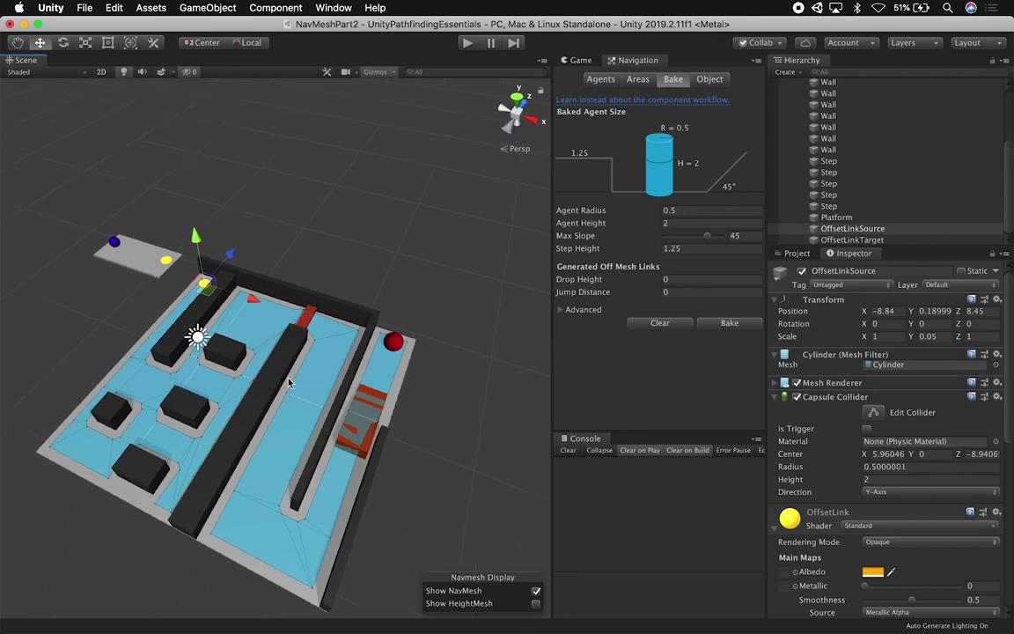
{"action": "left_click_drag", "start_coordinate": [201, 380], "coordinate": [282, 378], "text": "alt"}
{"action": "middle_click_drag", "start_coordinate": [282, 378], "coordinate": [440, 376]}
{"action": "scroll", "coordinate": [423, 375], "scroll_direction": "up", "scroll_amount": 4}
{"action": "middle_click_drag", "start_coordinate": [376, 375], "coordinate": [279, 369]}
{"action": "left_click", "coordinate": [882, 238], "text": "shift"}
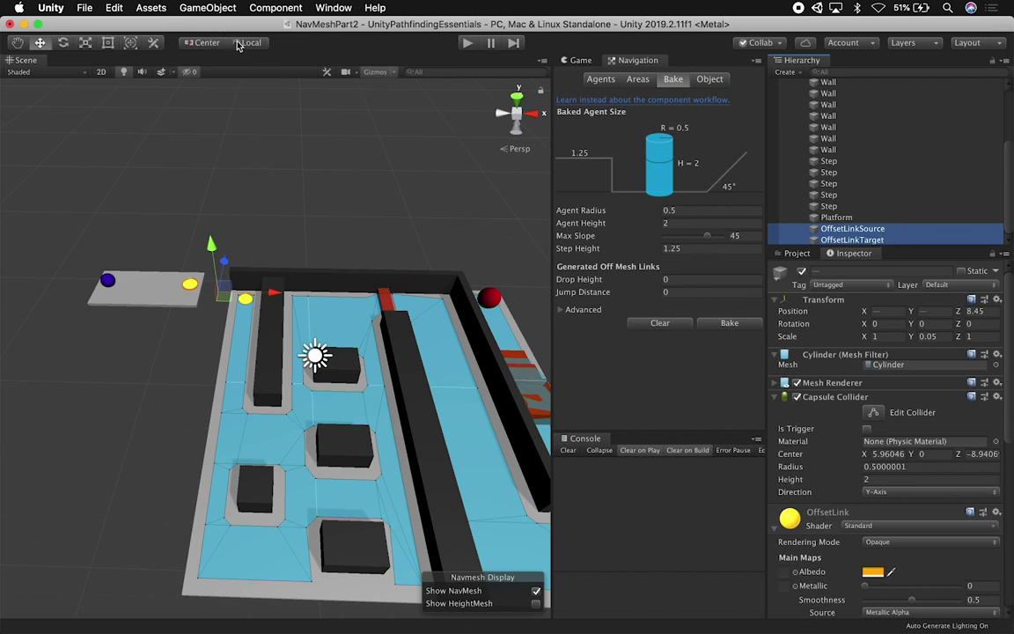
{"action": "key", "text": "r"}
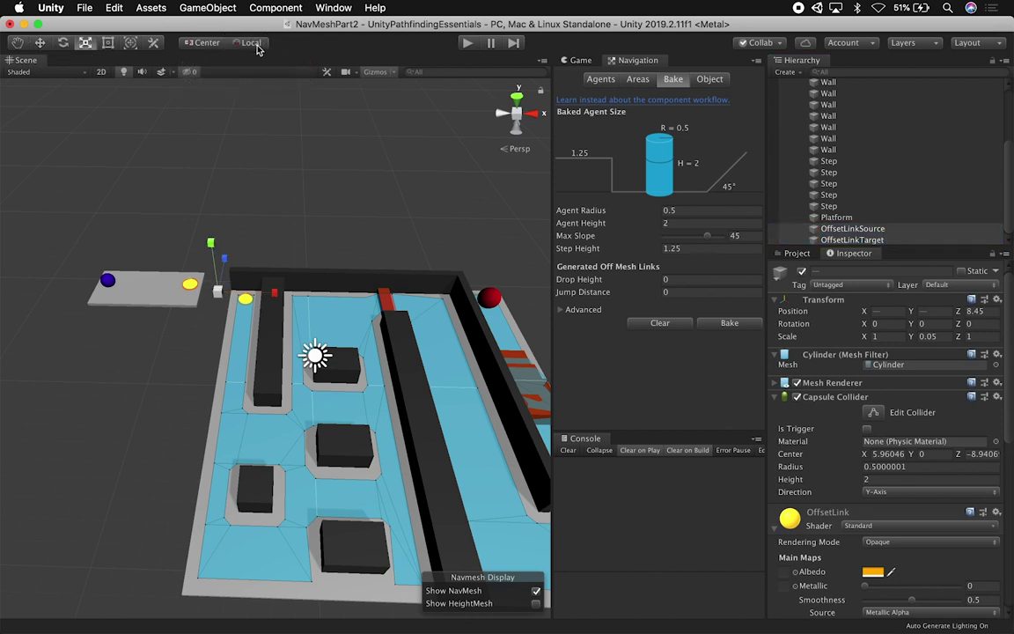
{"action": "left_click", "coordinate": [889, 336]}
{"action": "type", "text": ".8"}
{"action": "left_click", "coordinate": [987, 335]}
{"action": "type", "text": ".8"}
{"action": "key", "text": "Return"}
- Add an Off Mesh Link component to OffsetLinkSource
{"action": "left_click", "coordinate": [404, 185]}
{"action": "left_click_drag", "start_coordinate": [404, 185], "coordinate": [242, 234], "text": "alt"}
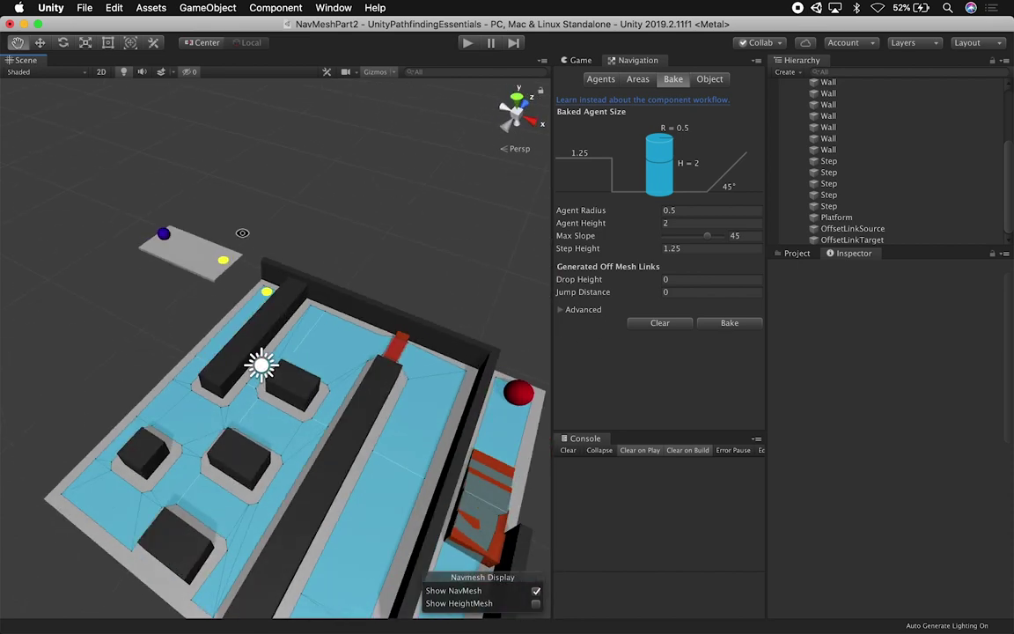
{"action": "left_click", "coordinate": [265, 294]}
{"action": "key", "text": "w"}
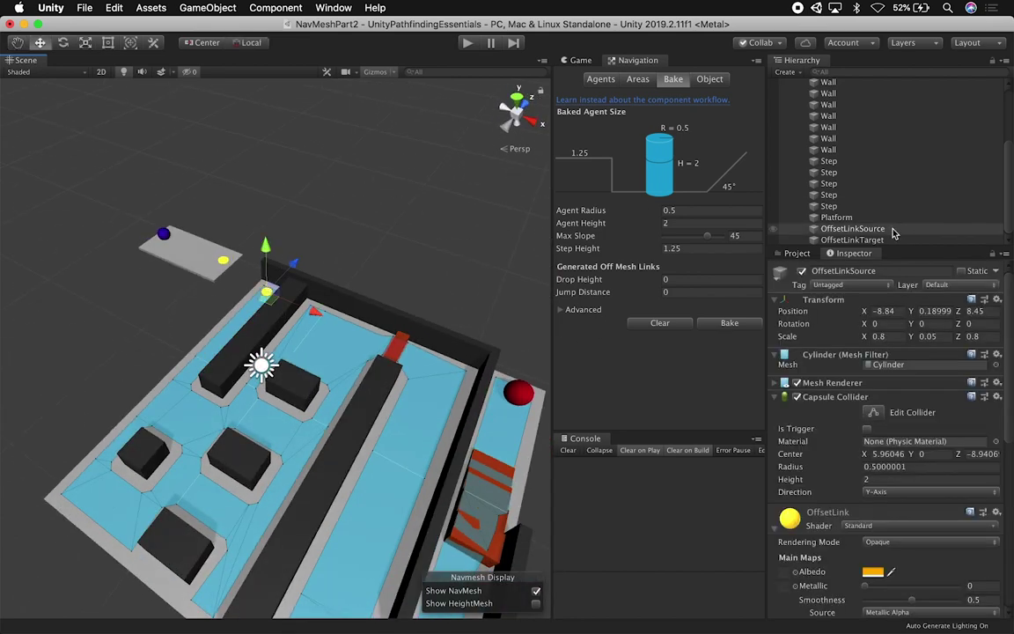
{"action": "left_click", "coordinate": [775, 397]}
{"action": "left_click", "coordinate": [775, 429]}
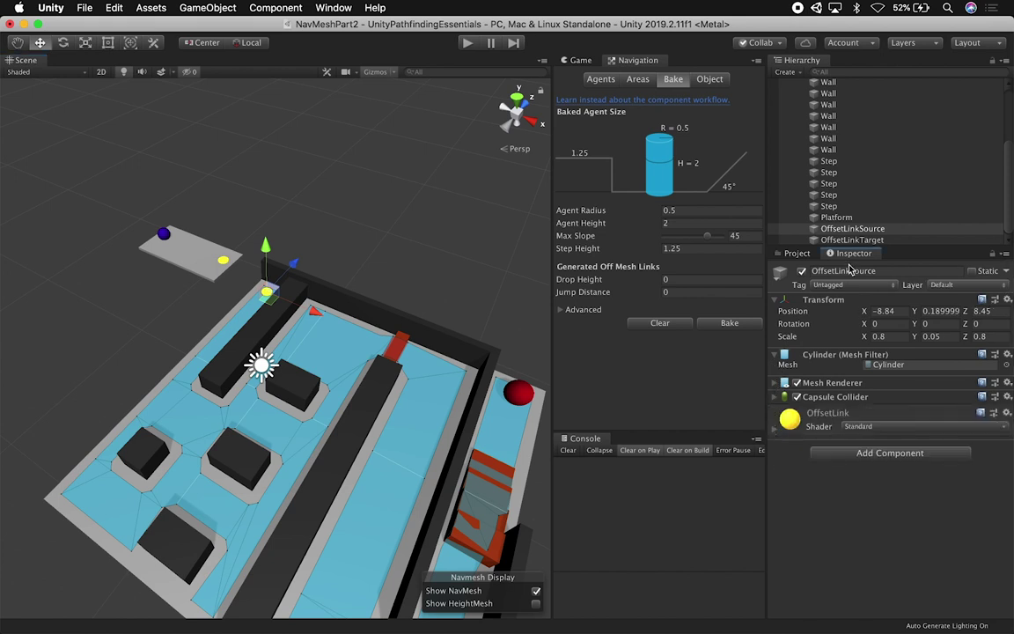
{"action": "left_click", "coordinate": [890, 453]}
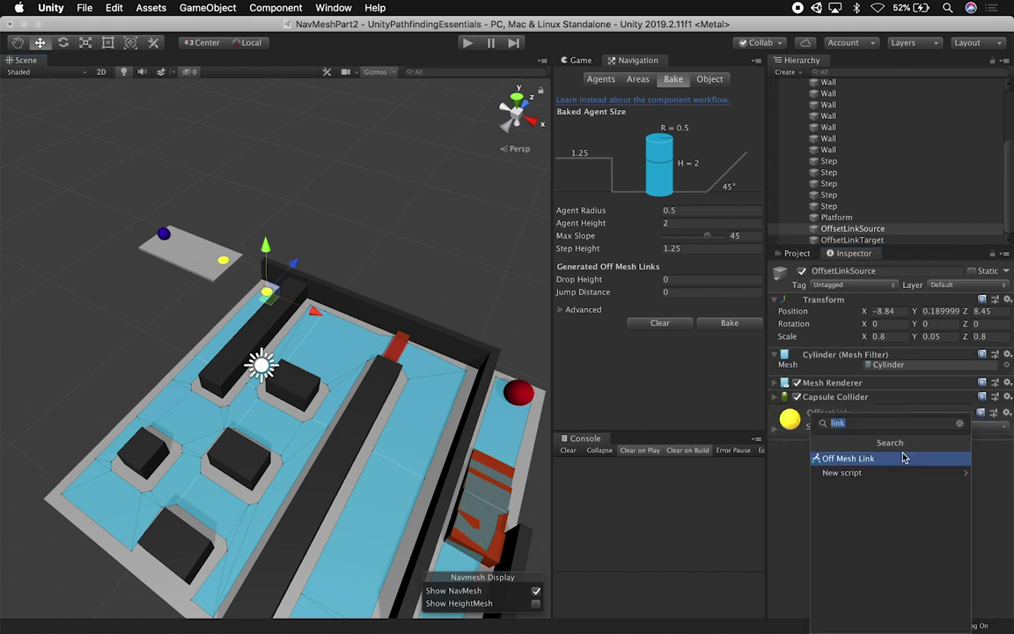
{"action": "left_click", "coordinate": [849, 458]}
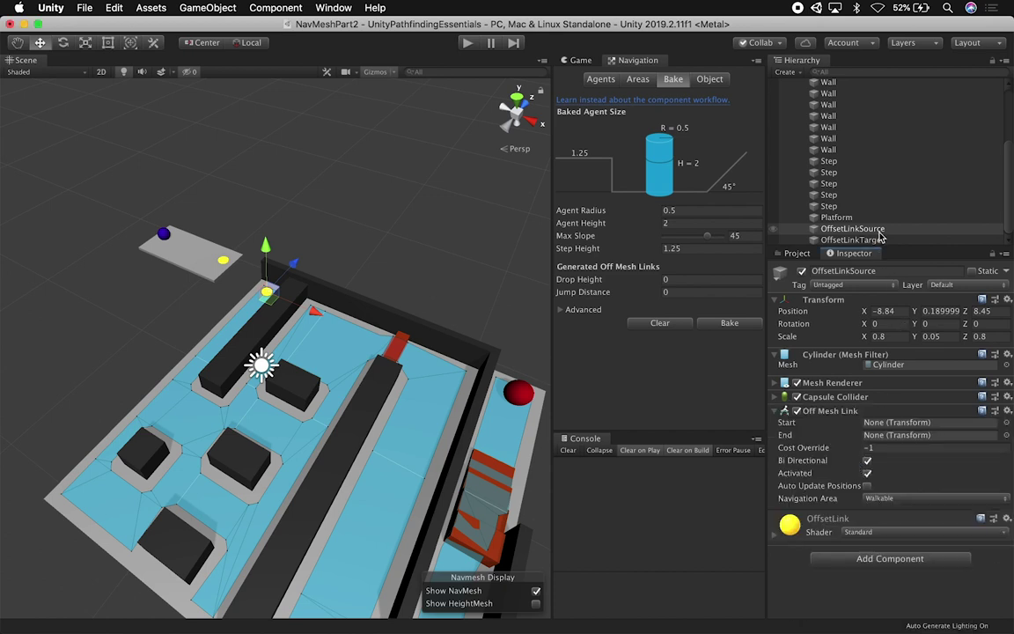
- Set the Off Mesh Link's start to OffsetLinkSource and its end to OffsetLinkTarget, and turn off Bi Directional
{"action": "left_click_drag", "start_coordinate": [876, 231], "coordinate": [891, 422]}
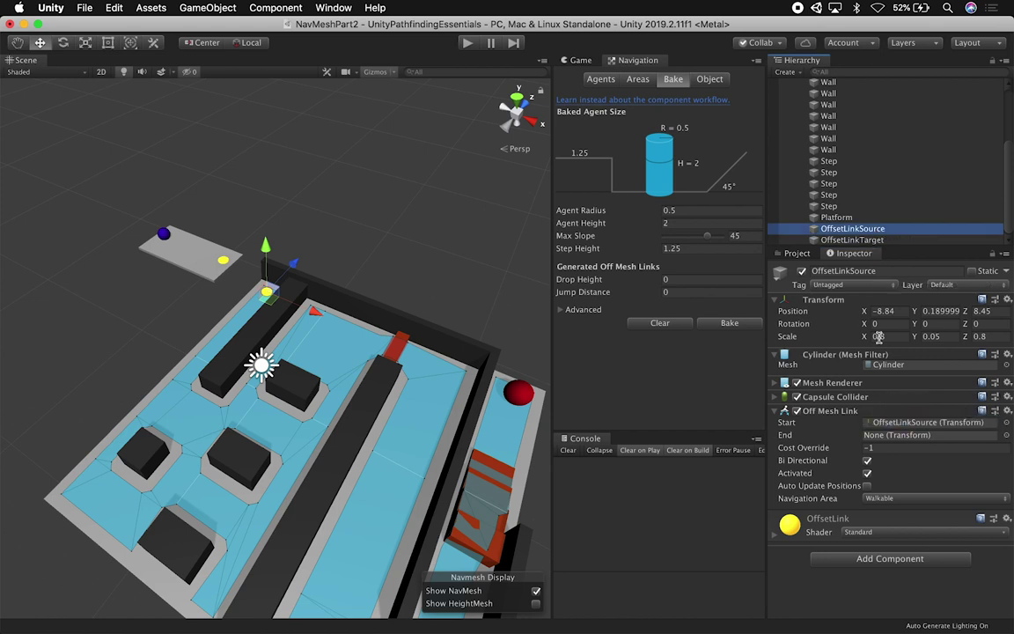
{"action": "left_click_drag", "start_coordinate": [850, 239], "coordinate": [893, 438]}
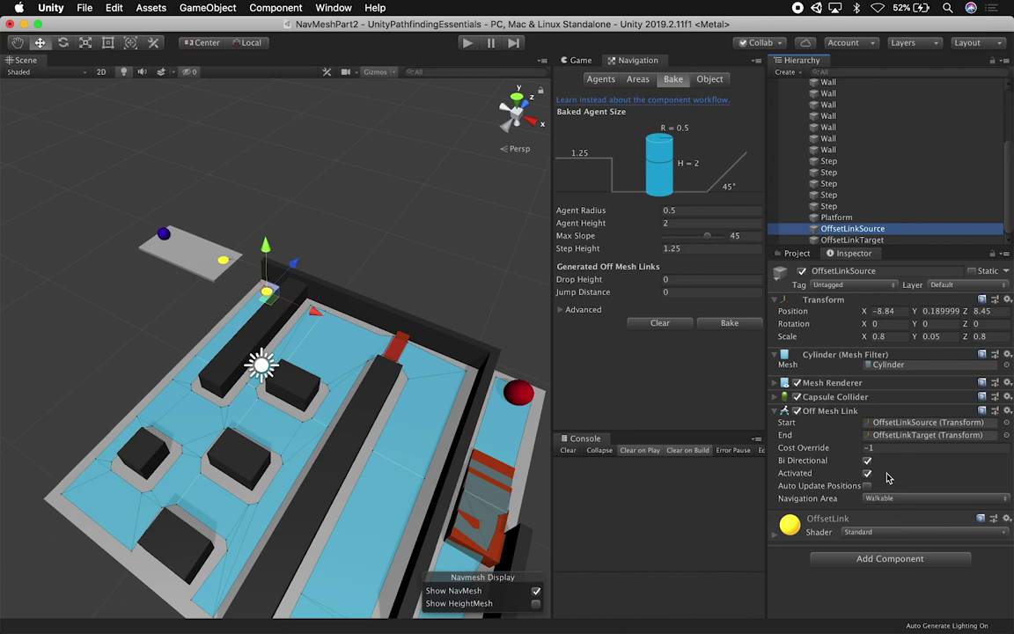
{"action": "scroll", "coordinate": [327, 381], "scroll_direction": "up", "scroll_amount": 8}
{"action": "middle_click_drag", "start_coordinate": [304, 310], "coordinate": [358, 457]}
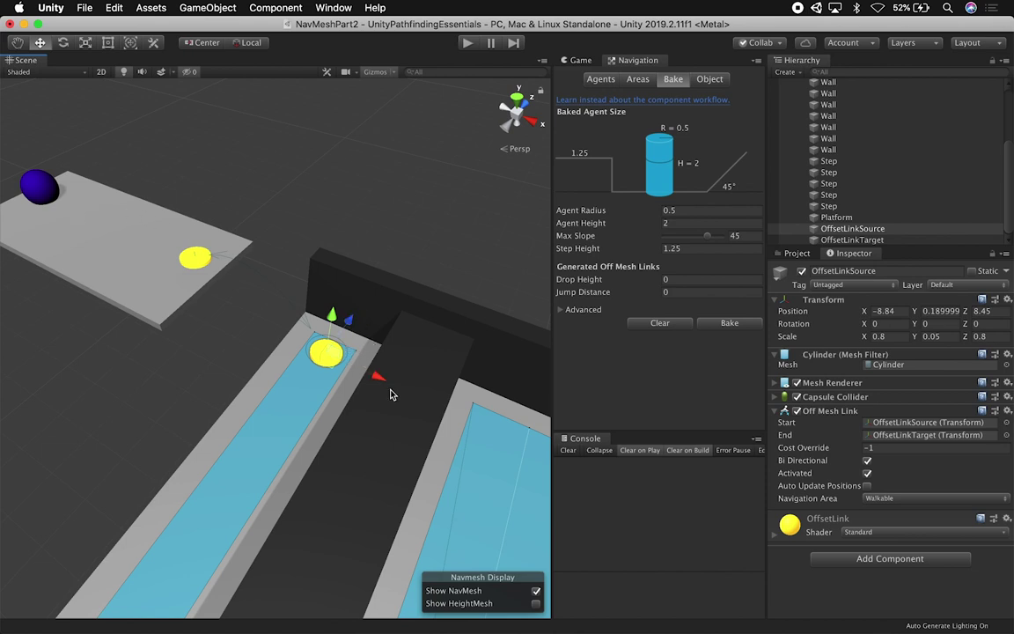
{"action": "left_click", "coordinate": [868, 463]}
{"action": "left_click_drag", "start_coordinate": [234, 298], "coordinate": [374, 328], "text": "alt"}
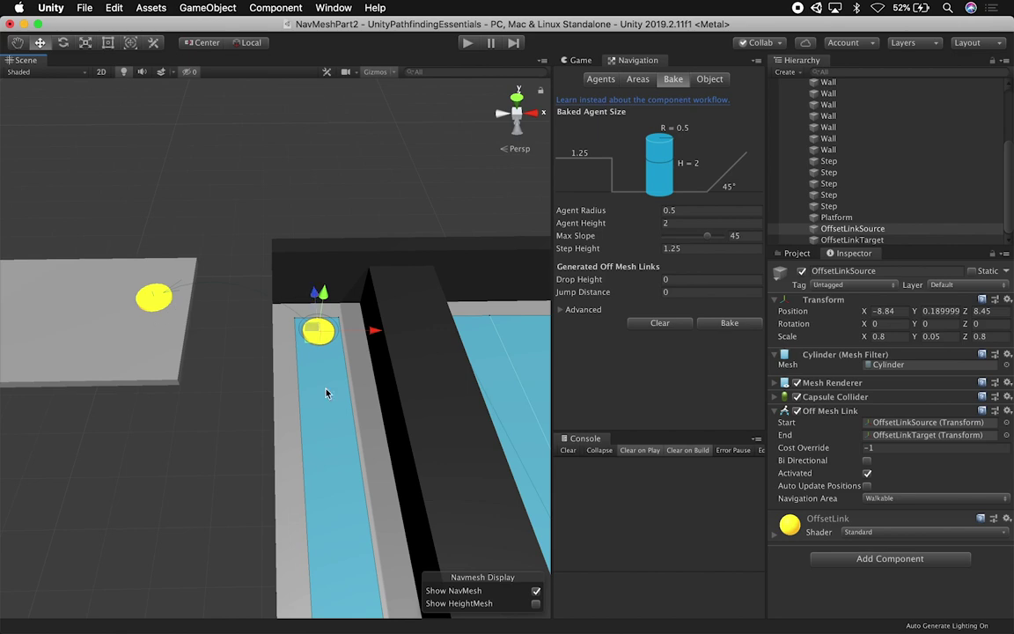
- Check the Platform's navigation object settings and rebake the NavMesh to include the platform
{"action": "scroll", "coordinate": [293, 350], "scroll_direction": "down", "scroll_amount": 5}
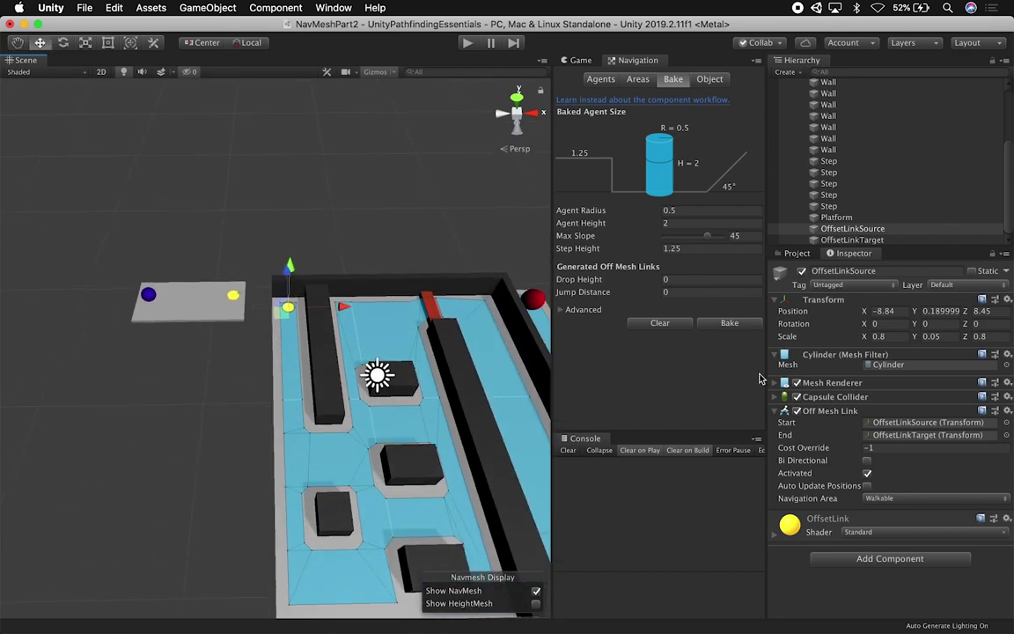
{"action": "left_click_drag", "start_coordinate": [458, 346], "coordinate": [281, 243], "text": "alt"}
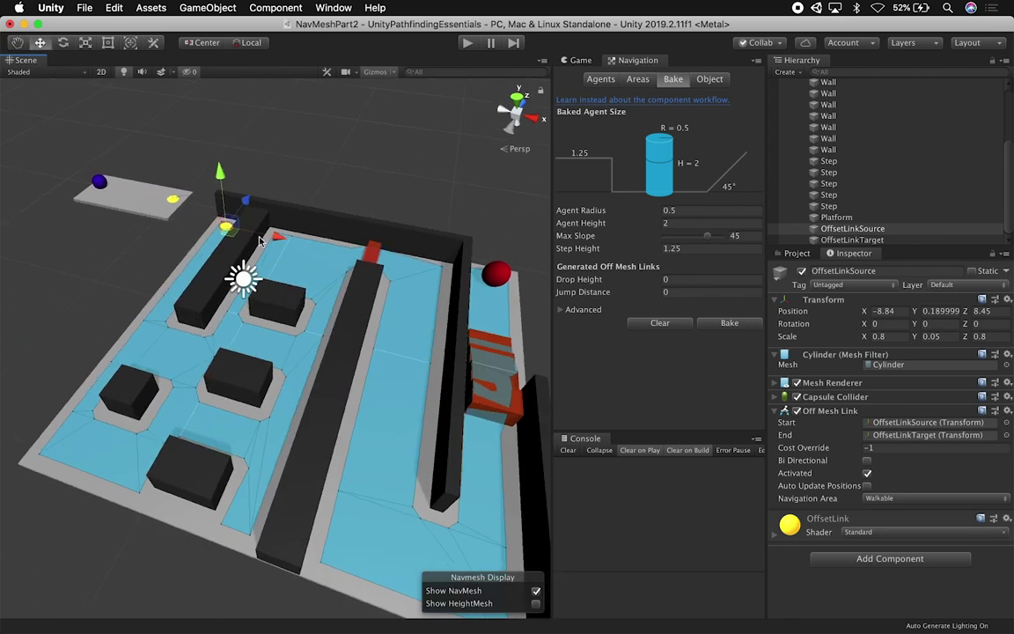
{"action": "left_click", "coordinate": [125, 182]}
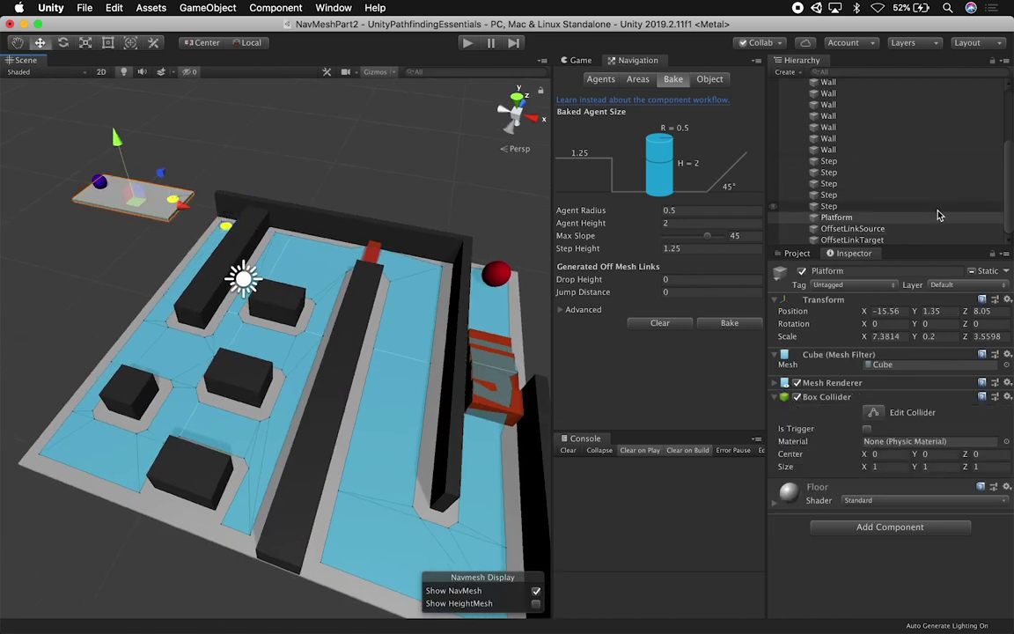
{"action": "left_click", "coordinate": [710, 80]}
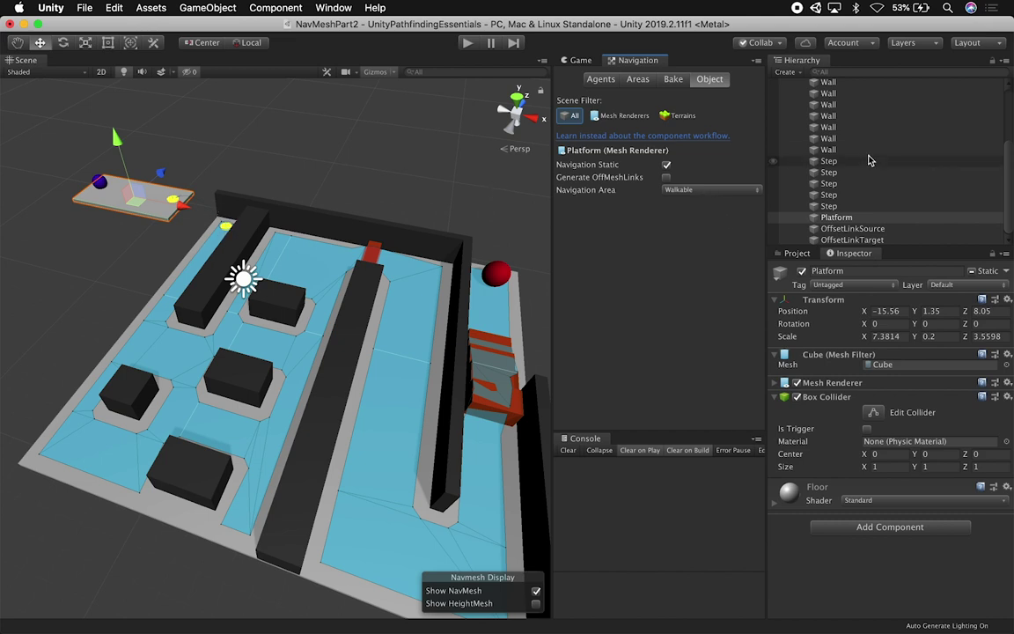
{"action": "left_click", "coordinate": [848, 231]}
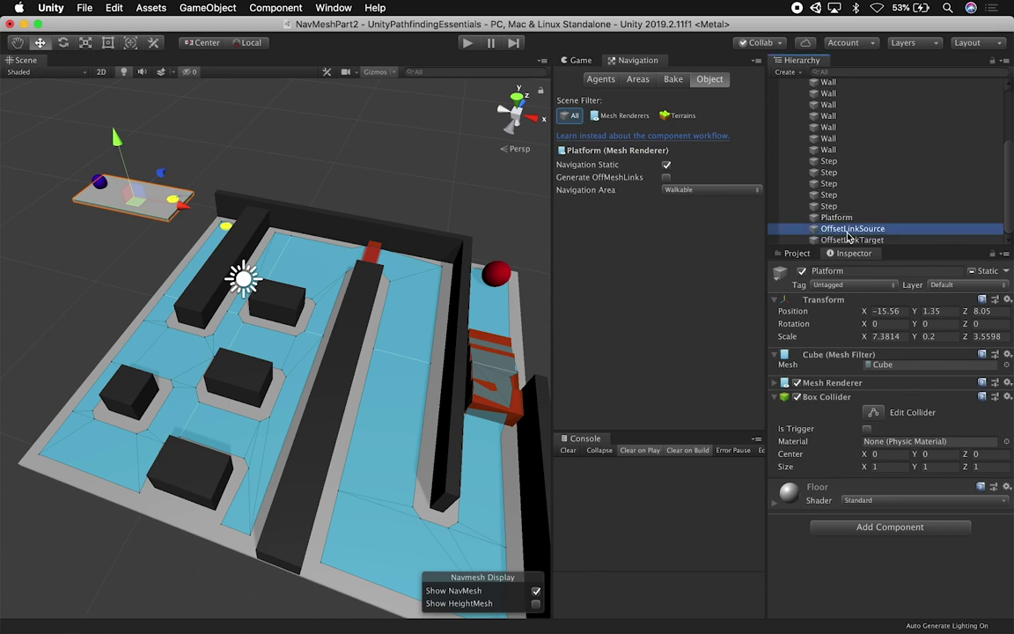
{"action": "left_click", "coordinate": [674, 80]}
{"action": "left_click", "coordinate": [737, 322]}
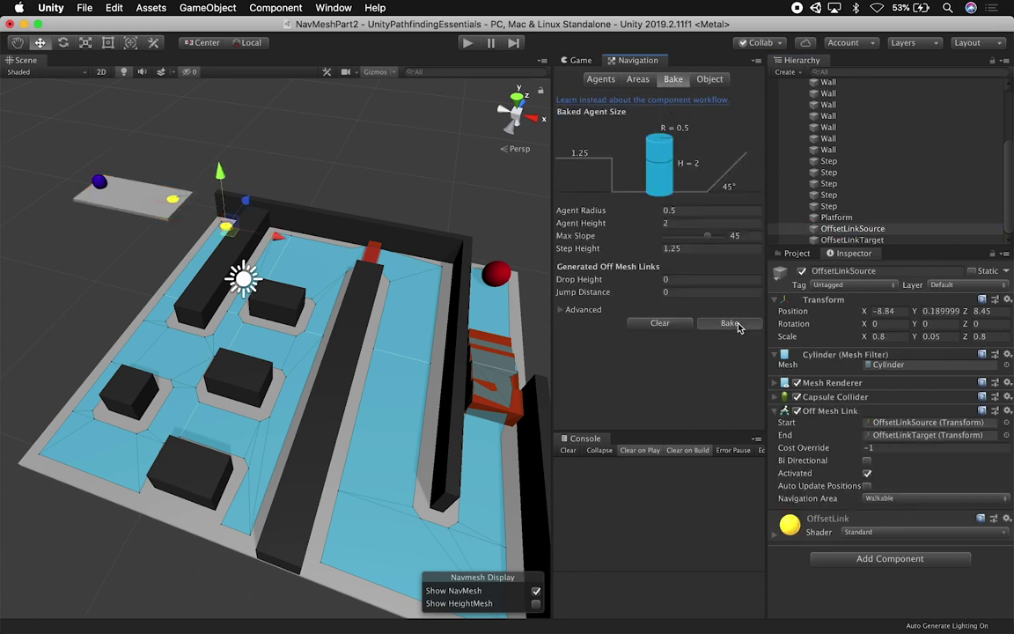
{"action": "left_click_drag", "start_coordinate": [243, 201], "coordinate": [413, 169], "text": "alt"}
{"action": "middle_click_drag", "start_coordinate": [64, 307], "coordinate": [188, 317]}
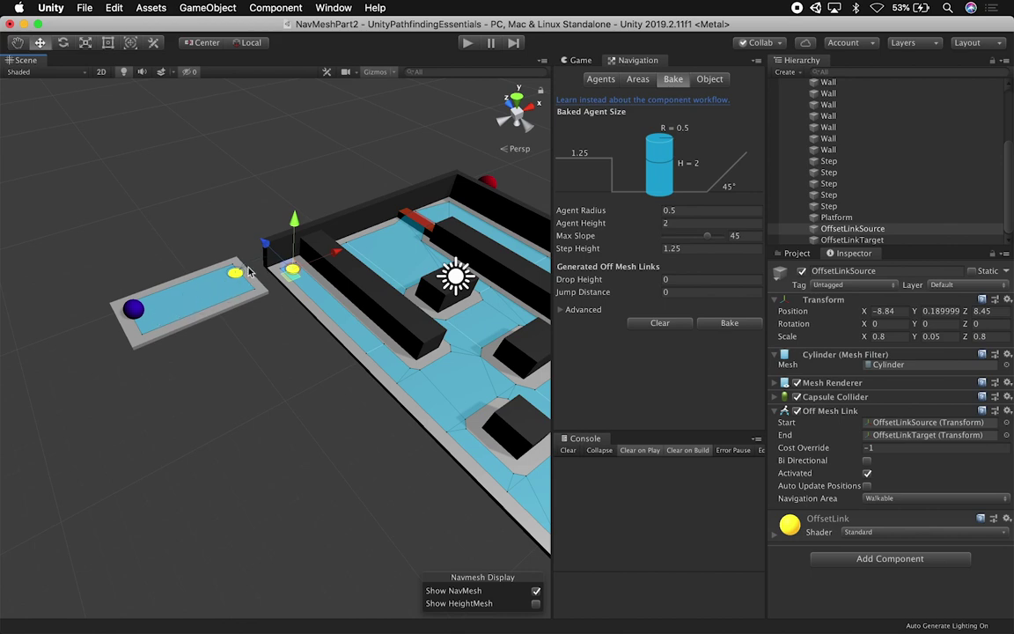
- Set the Player's Nav Mesh Agent speed to 15 and acceleration to 500
{"action": "left_click_drag", "start_coordinate": [224, 276], "coordinate": [310, 330], "text": "alt"}
{"action": "left_click_drag", "start_coordinate": [294, 280], "coordinate": [395, 365], "text": "alt"}
{"action": "left_click", "coordinate": [480, 305]}
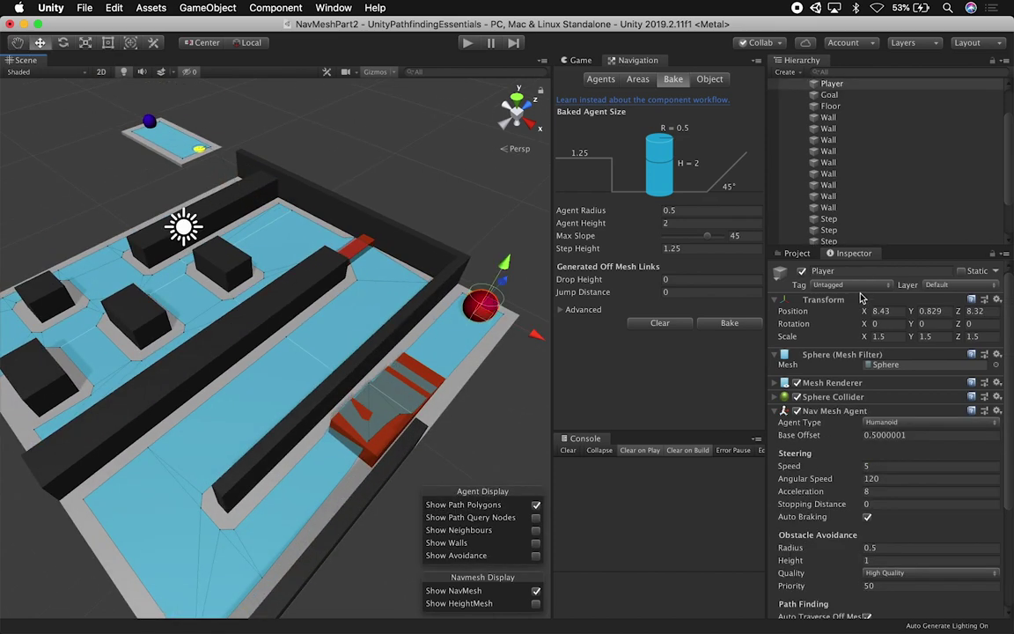
{"action": "left_click", "coordinate": [878, 467]}
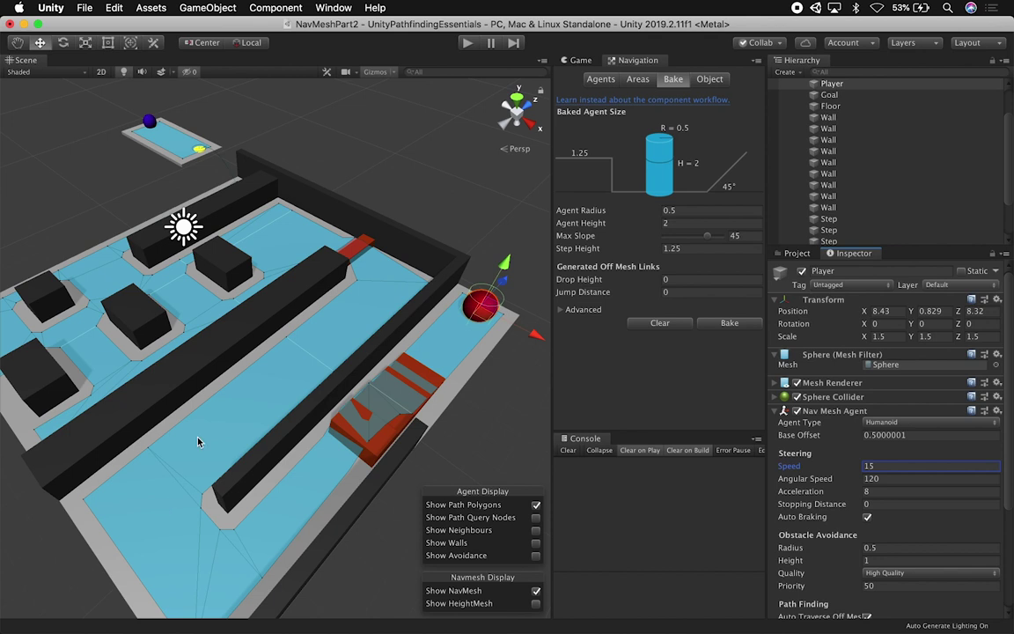
{"action": "left_click", "coordinate": [887, 490]}
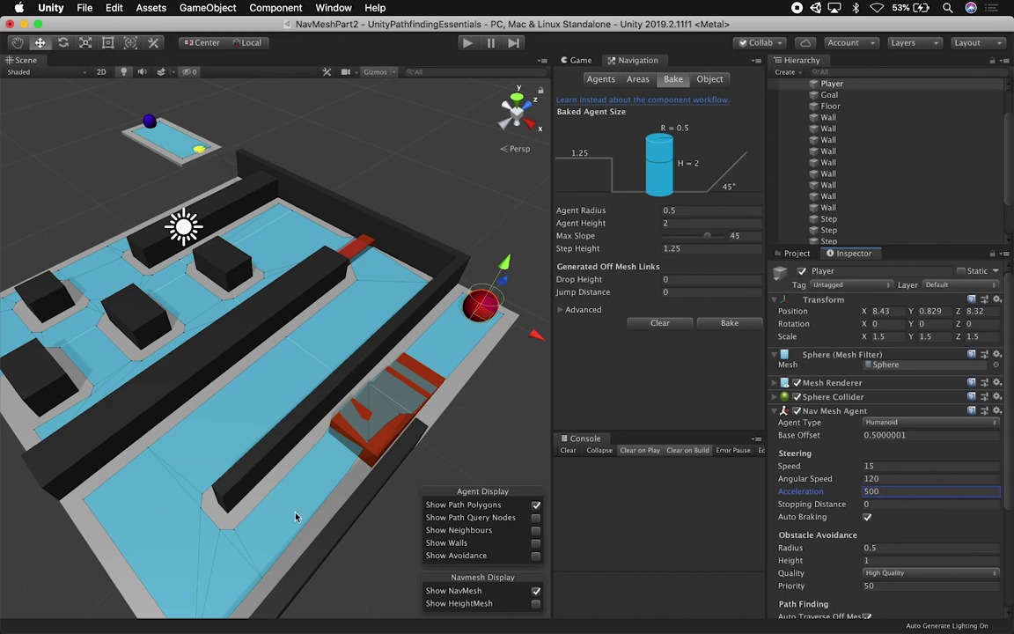
- Run the scene briefly to test how the Player moves through the maze, and stop it
{"action": "scroll", "coordinate": [296, 517], "scroll_direction": "down", "scroll_amount": 5}
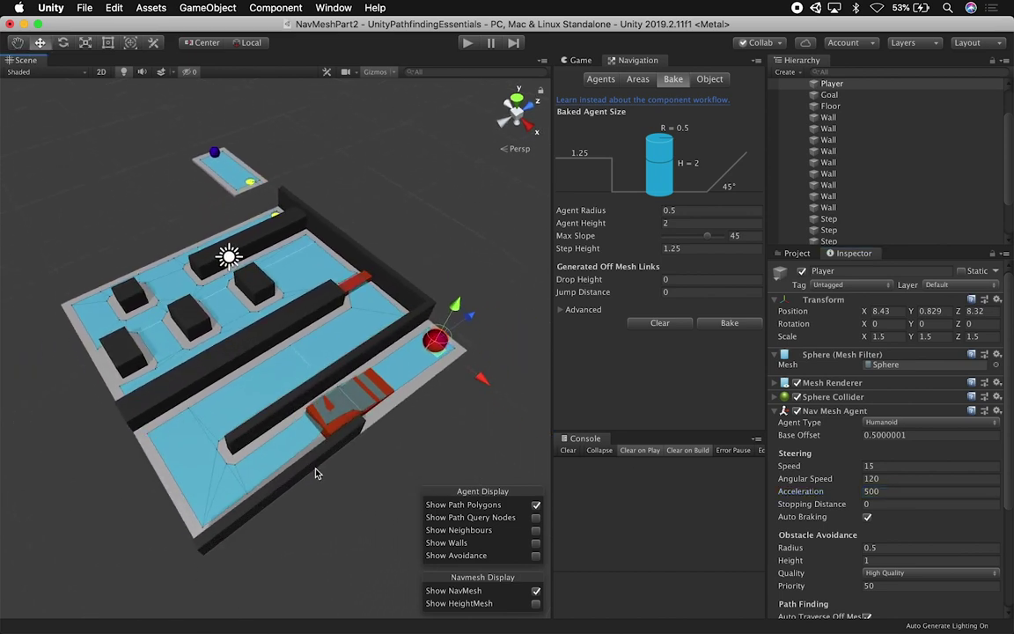
{"action": "scroll", "coordinate": [317, 473], "scroll_direction": "up", "scroll_amount": 3}
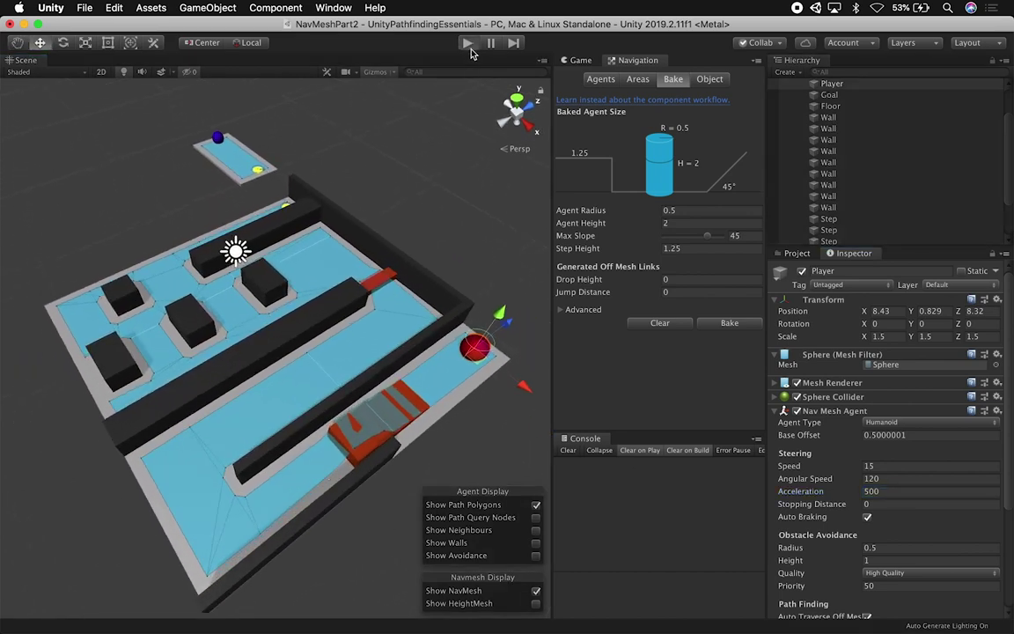
{"action": "left_click", "coordinate": [467, 43]}
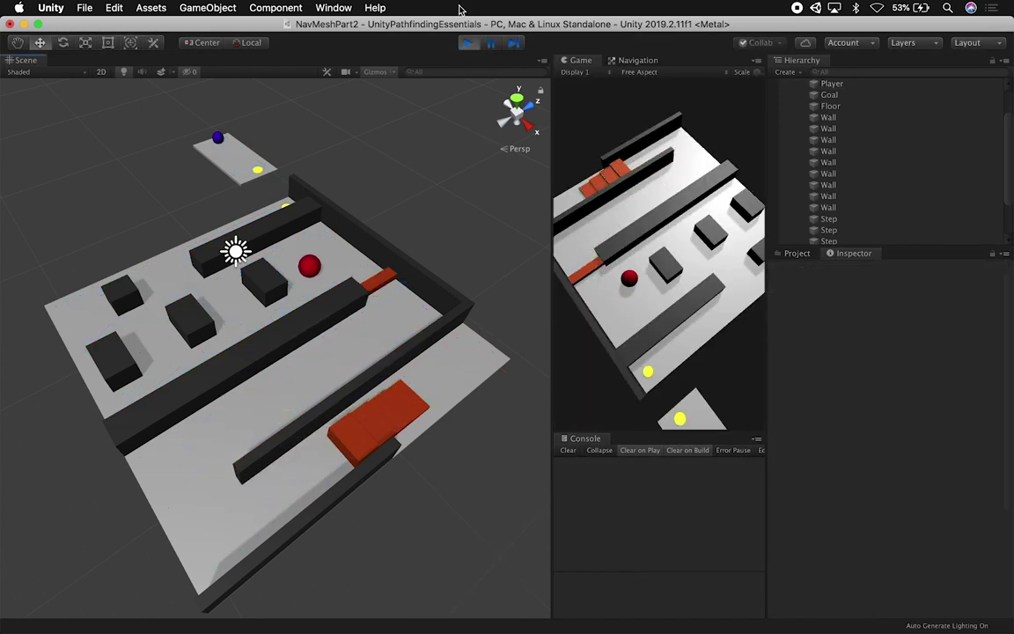
{"action": "left_click", "coordinate": [468, 43]}
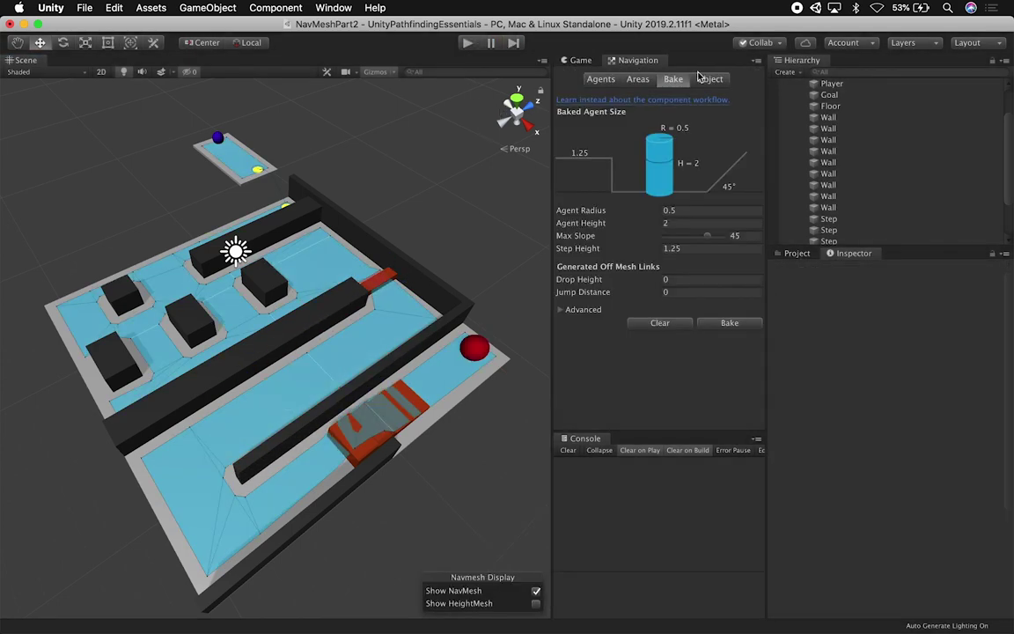
- Set the Player's Nav Mesh Agent speed to 5 and test its movement in a short play run
{"action": "left_click", "coordinate": [832, 84]}
{"action": "left_click", "coordinate": [884, 466]}
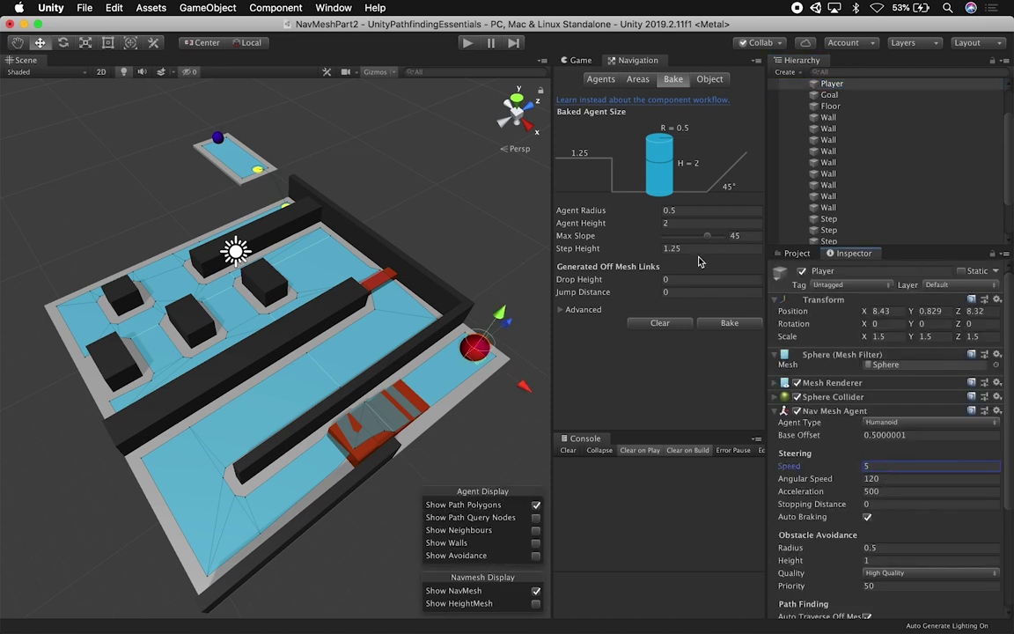
{"action": "left_click", "coordinate": [467, 43]}
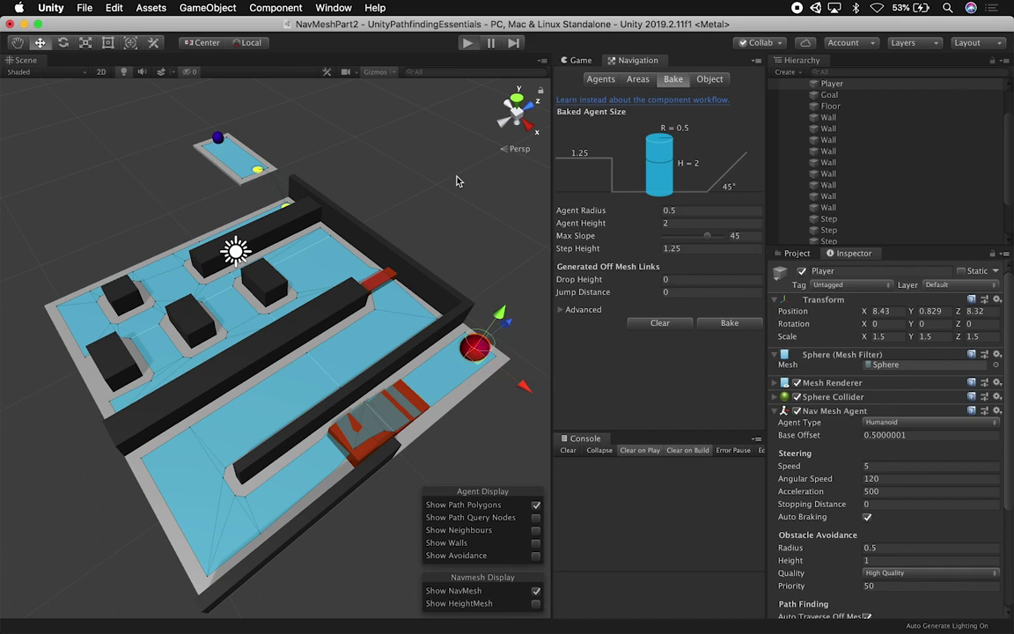
{"action": "key", "text": "super+p"}
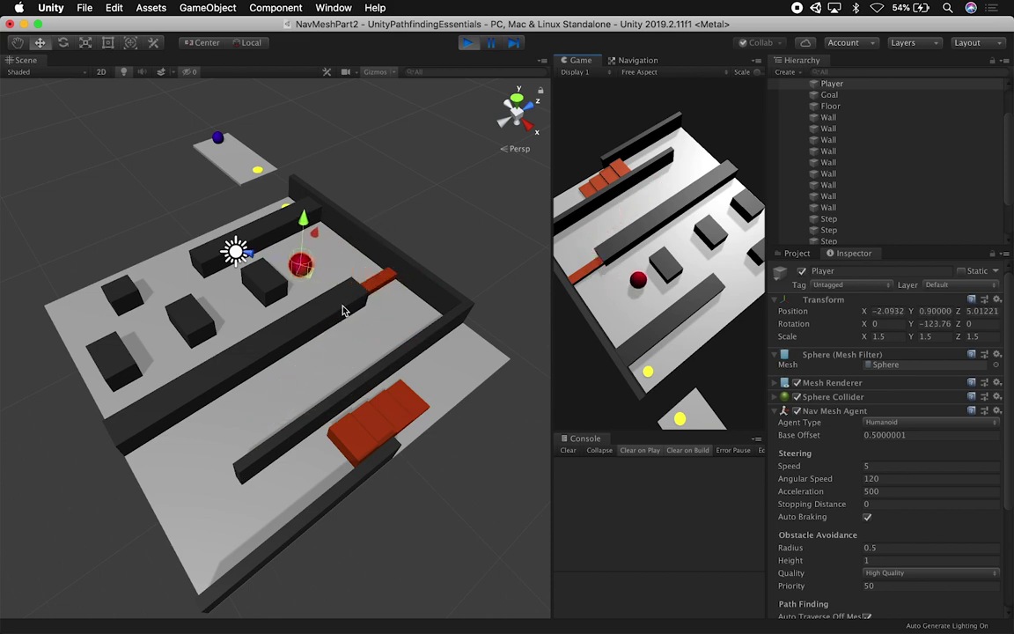
{"action": "key", "text": "super+p"}
- Set the Player's Nav Mesh Agent angular speed to 240, acceleration to 350 and stopping distance to 2
{"action": "double_click", "coordinate": [886, 479]}
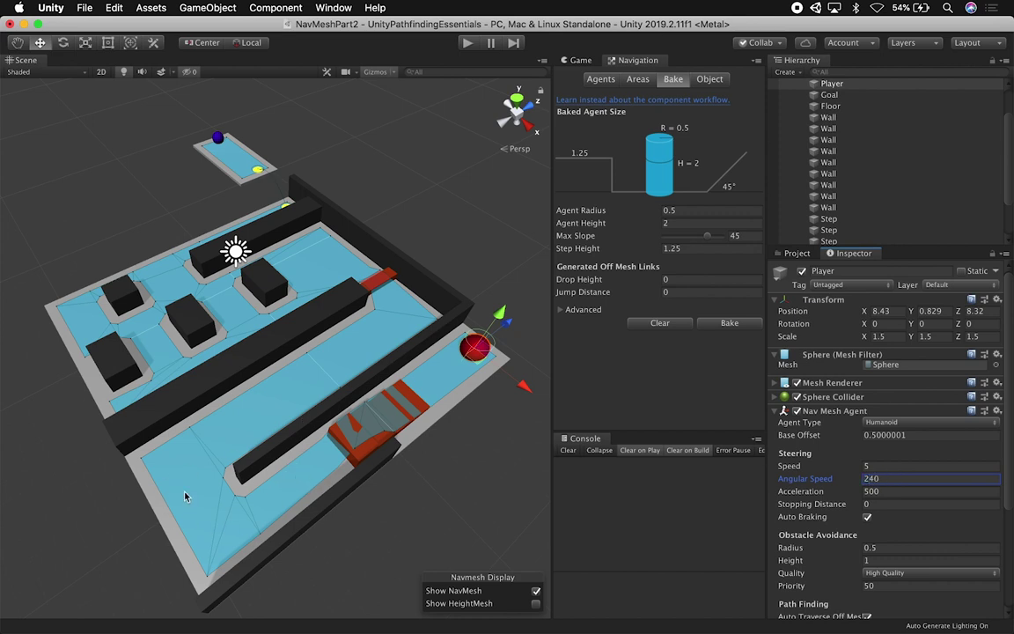
{"action": "double_click", "coordinate": [888, 491]}
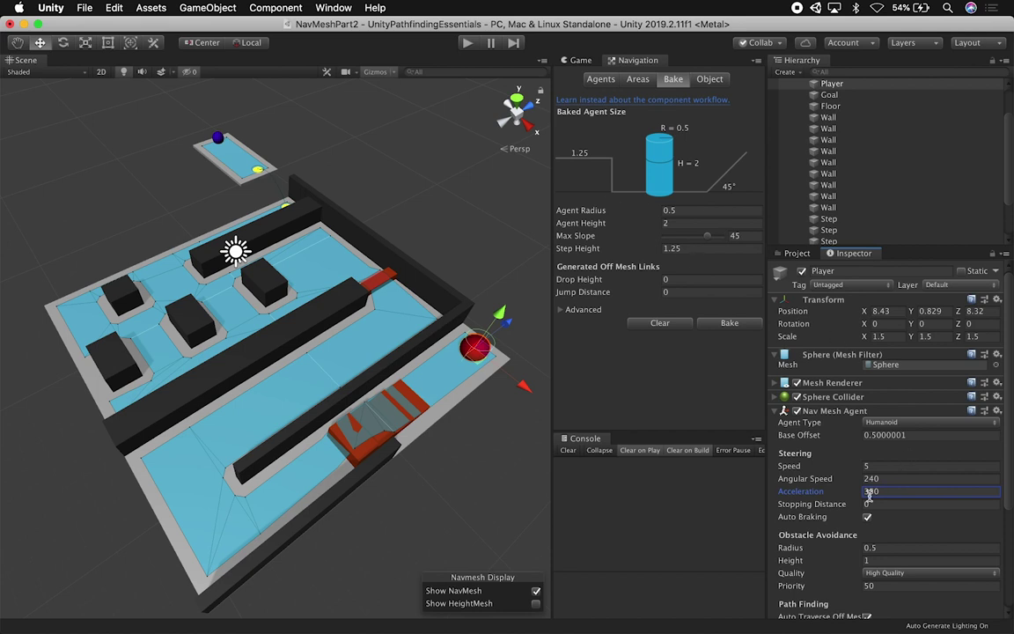
{"action": "key", "text": "Return"}
{"action": "scroll", "coordinate": [1005, 533], "scroll_direction": "down", "scroll_amount": 5}
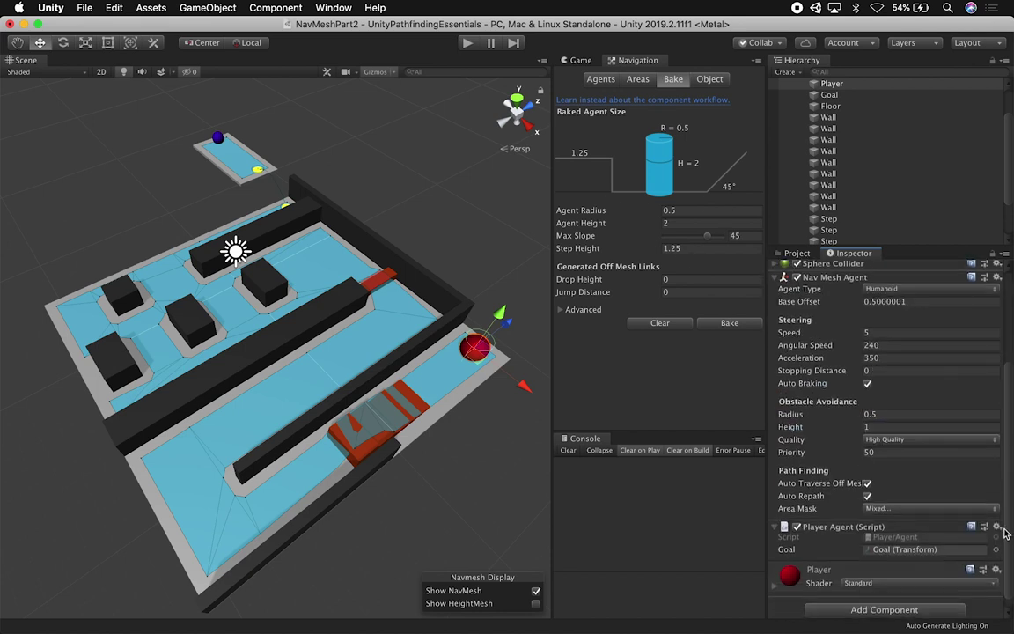
{"action": "left_click", "coordinate": [879, 371]}
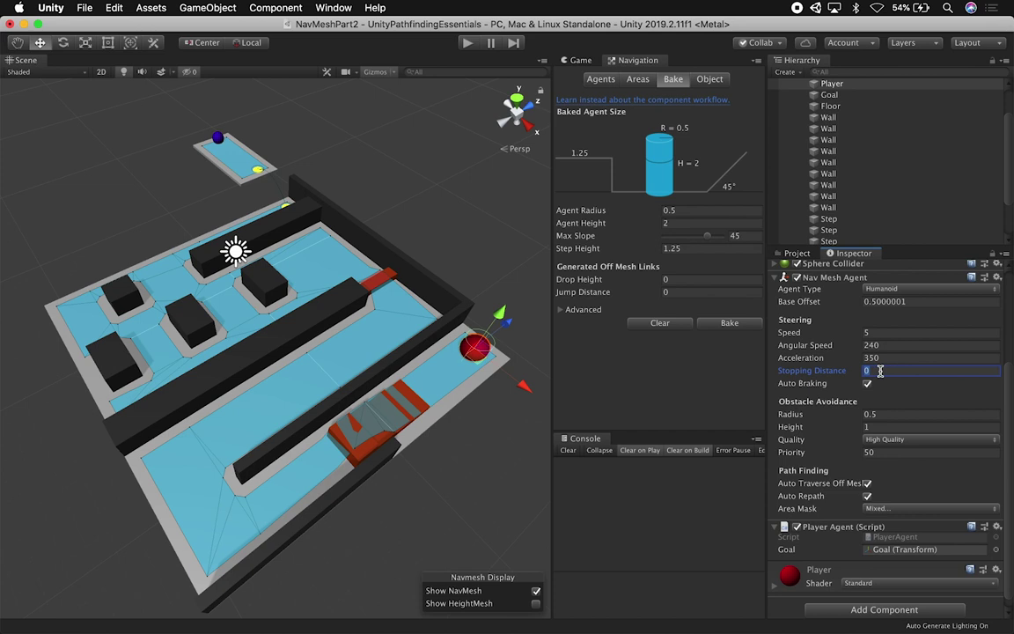
{"action": "type", "text": "2"}
- Run the scene and follow the Player through the maze and across the off-mesh link to the goal platform
{"action": "left_click_drag", "start_coordinate": [222, 153], "coordinate": [173, 207], "text": "alt"}
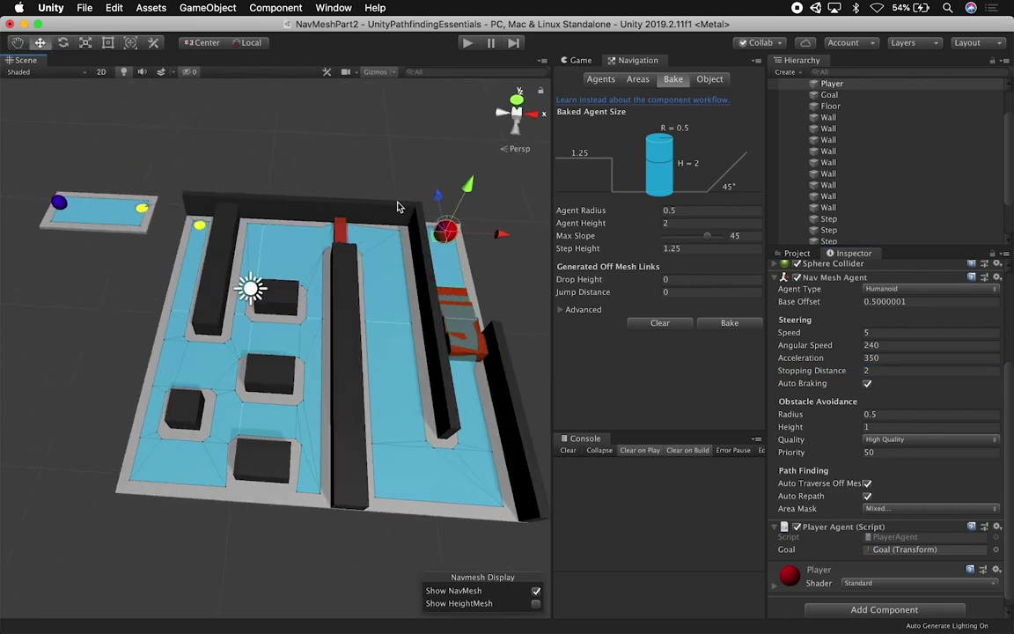
{"action": "left_click_drag", "start_coordinate": [419, 157], "coordinate": [299, 166], "text": "alt"}
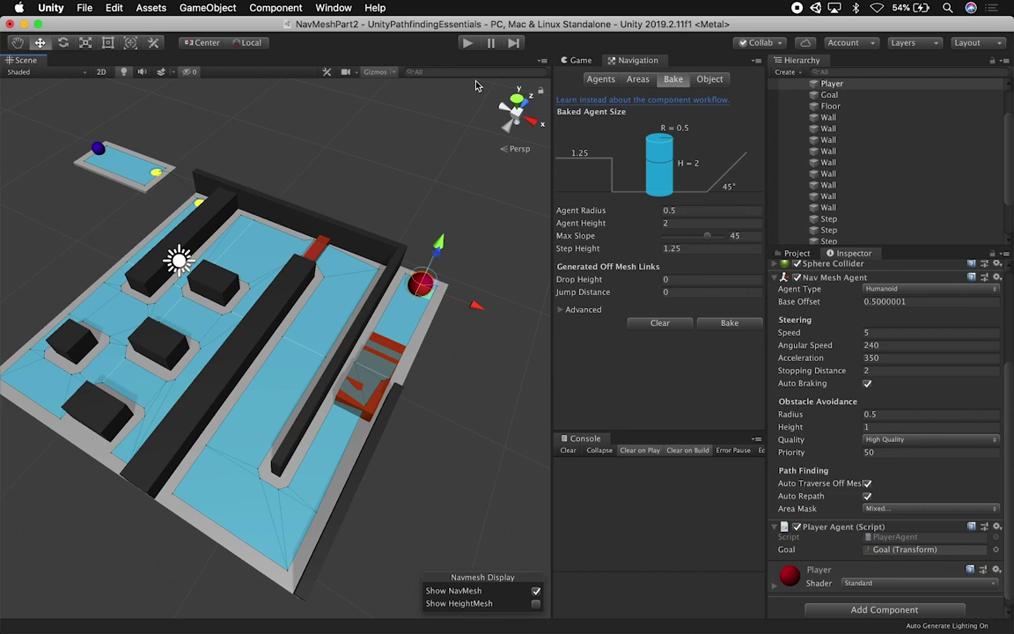
{"action": "key", "text": "super+p"}
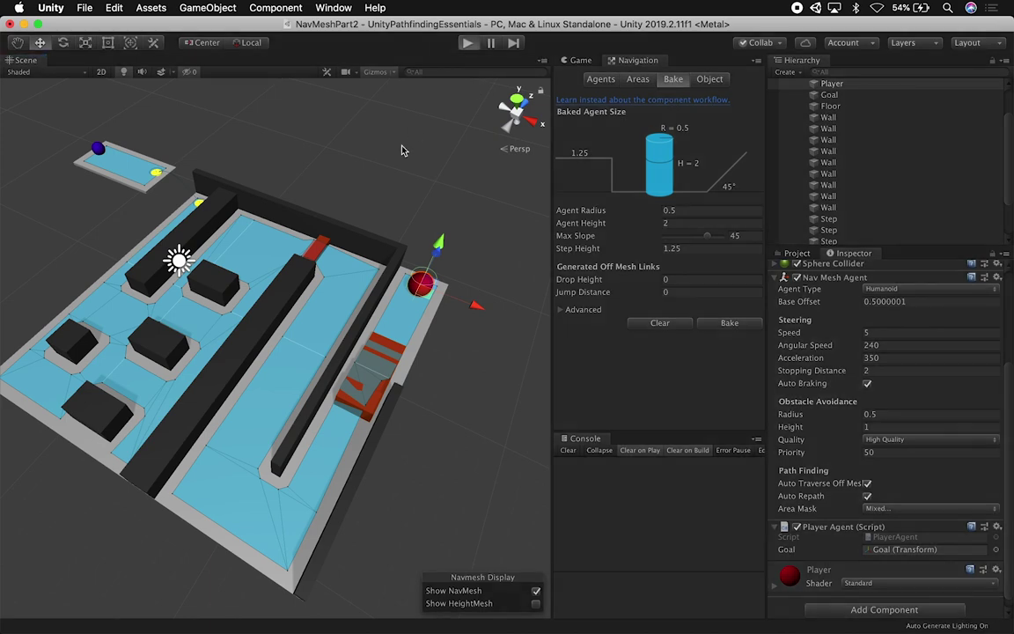
{"action": "left_click_drag", "start_coordinate": [401, 150], "coordinate": [321, 199], "text": "alt"}
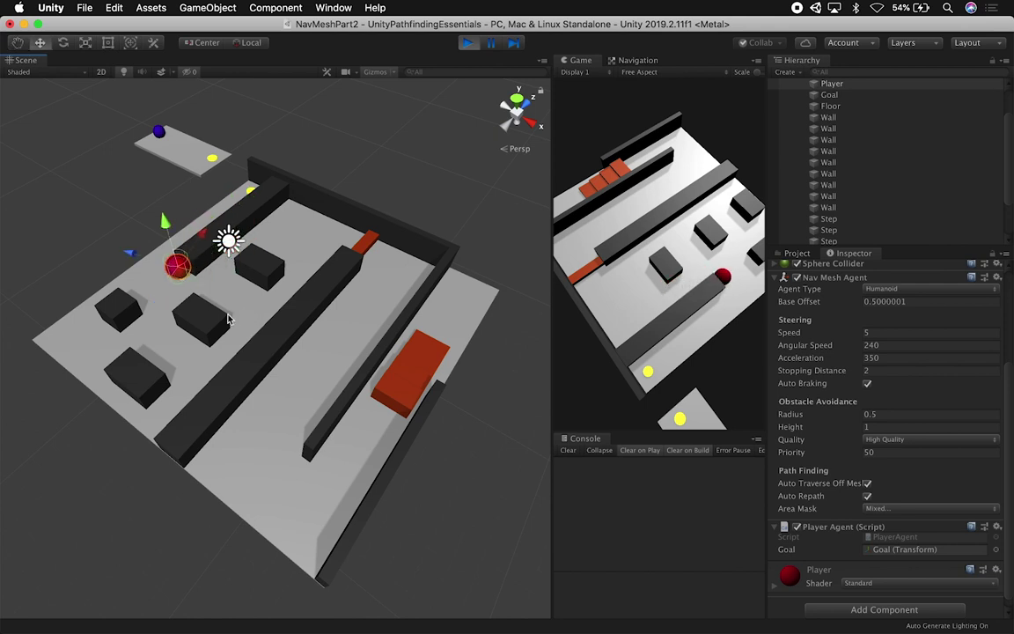
{"action": "middle_click_drag", "start_coordinate": [229, 319], "coordinate": [211, 356]}
{"action": "left_click_drag", "start_coordinate": [211, 356], "coordinate": [303, 353], "text": "alt"}
{"action": "middle_click_drag", "start_coordinate": [303, 353], "coordinate": [334, 314]}
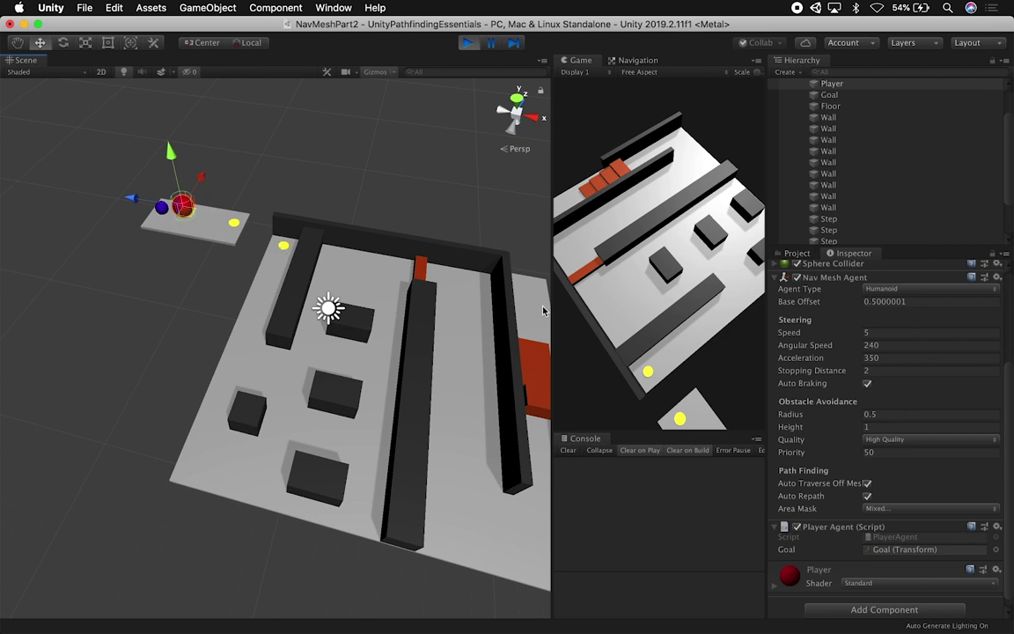
- Set the Player's Nav Mesh Agent speed to 10
{"action": "left_click", "coordinate": [162, 210]}
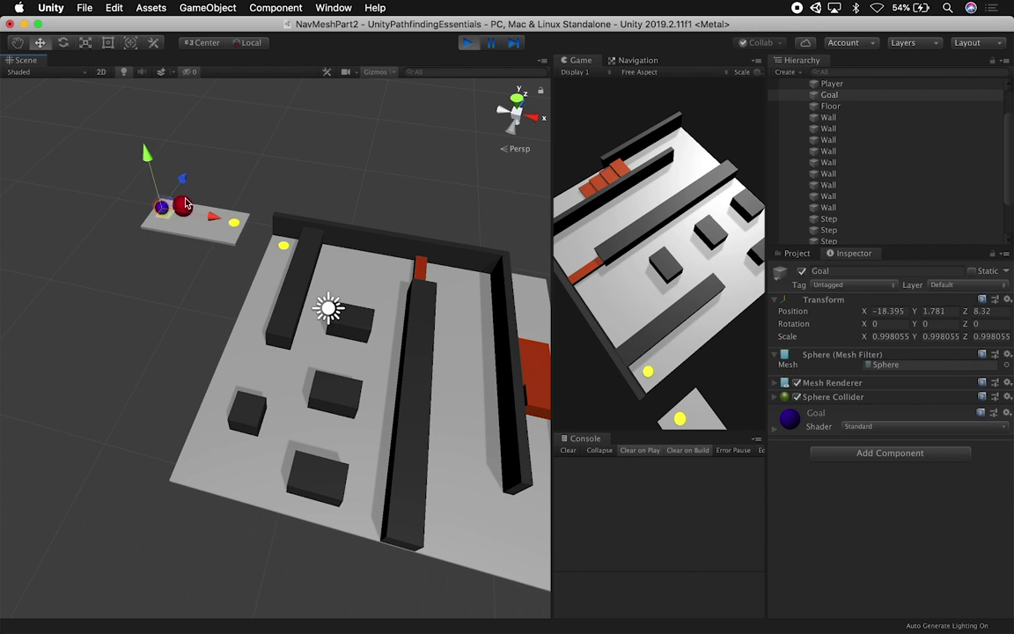
{"action": "left_click", "coordinate": [830, 84]}
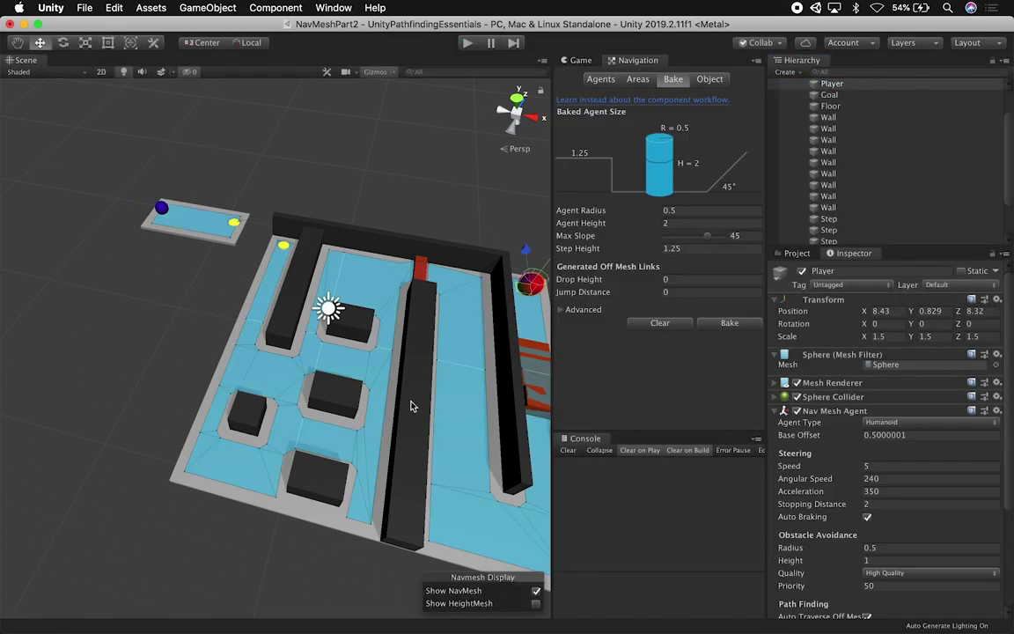
{"action": "left_click_drag", "start_coordinate": [411, 406], "coordinate": [307, 376], "text": "alt"}
{"action": "left_click", "coordinate": [884, 466]}
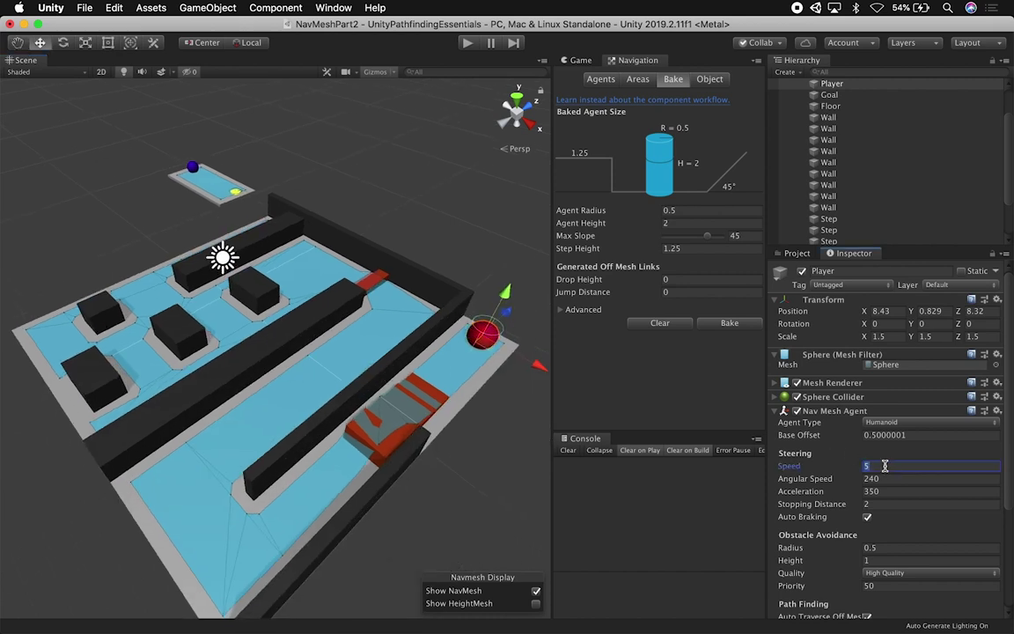
{"action": "type", "text": "10"}
{"action": "key", "text": "Return"}
- Run the scene, follow the Player through the maze to the goal platform, and stop it
{"action": "key", "text": "super+p"}
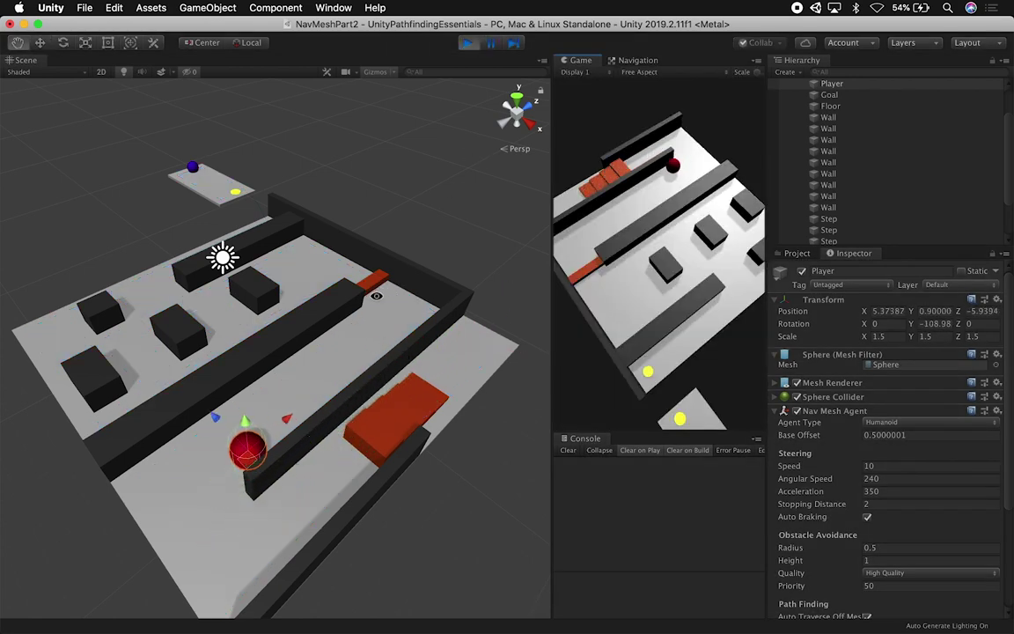
{"action": "left_click_drag", "start_coordinate": [376, 297], "coordinate": [351, 353], "text": "alt"}
{"action": "middle_click_drag", "start_coordinate": [351, 353], "coordinate": [390, 335]}
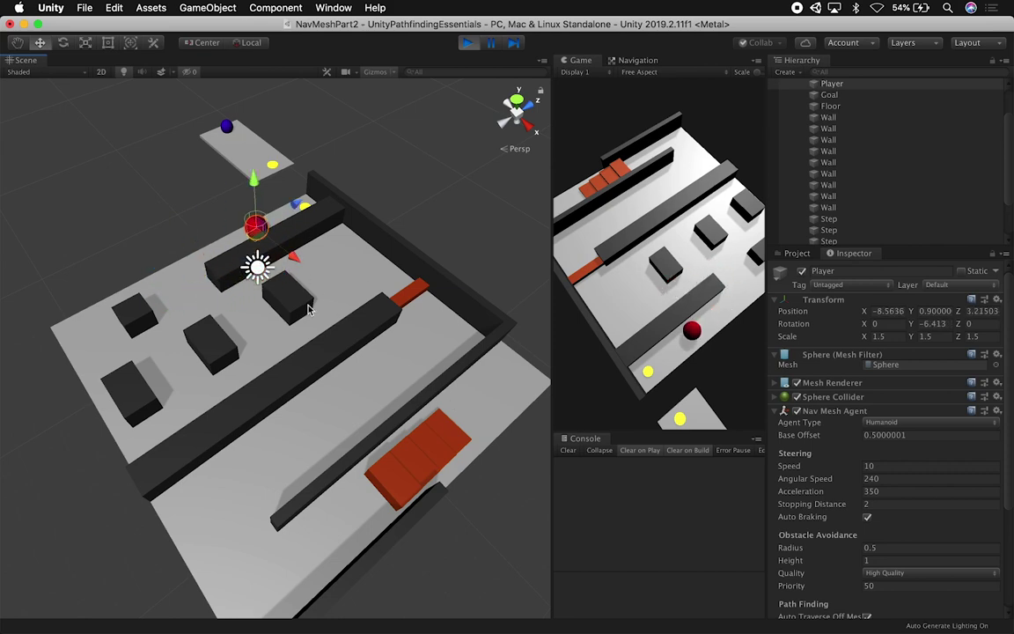
{"action": "scroll", "coordinate": [391, 308], "scroll_direction": "down", "scroll_amount": 3}
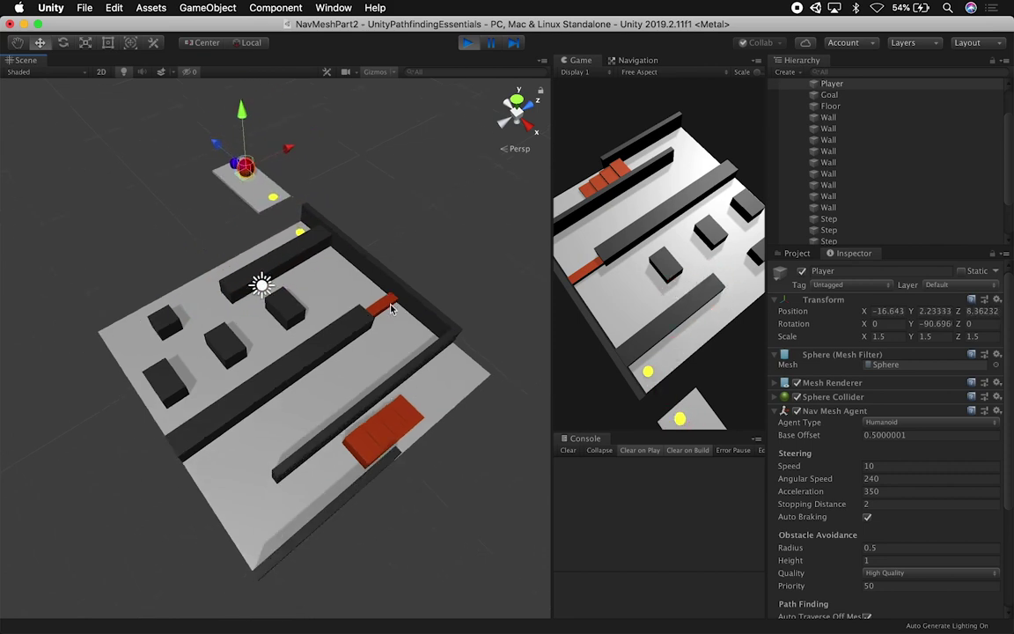
{"action": "left_click_drag", "start_coordinate": [392, 308], "coordinate": [368, 333], "text": "alt"}
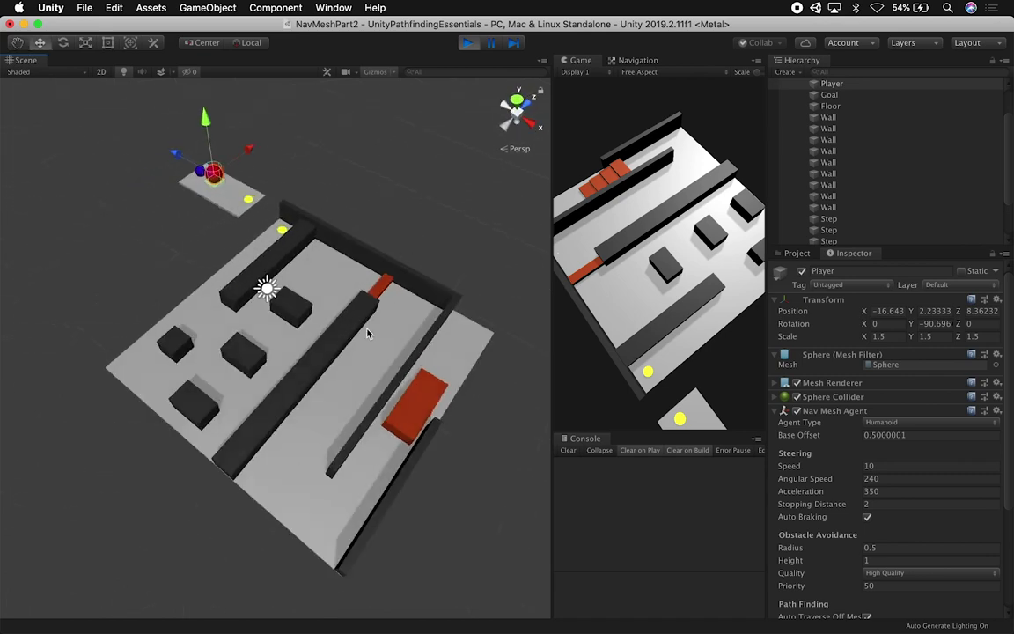
{"action": "left_click", "coordinate": [468, 43]}
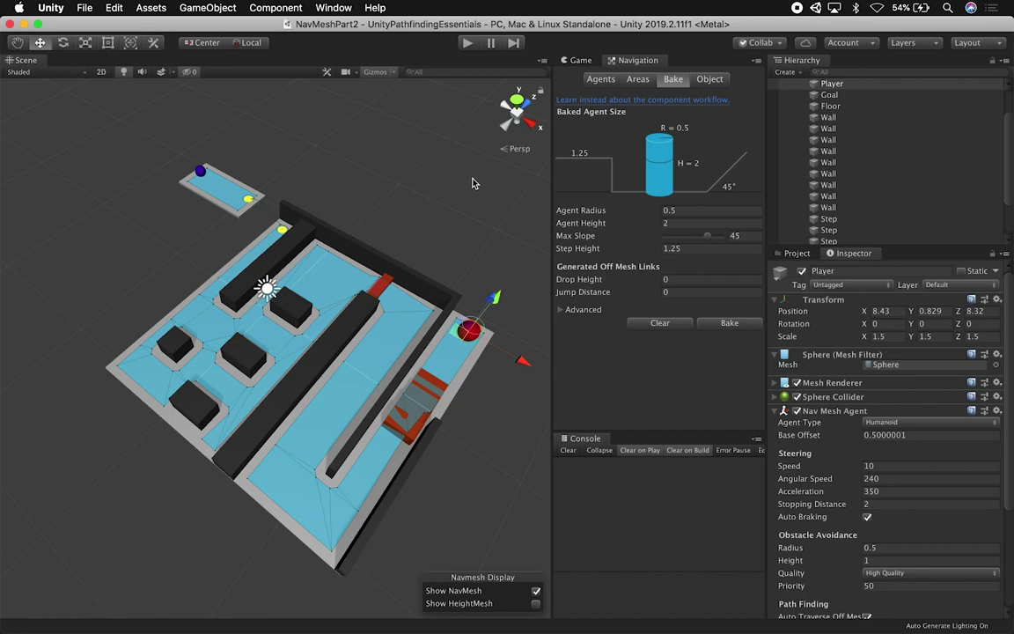
- Dock the Game view beside the Scene view and align the Main Camera with an angled Scene view of the whole maze and goal platform
{"action": "left_click_drag", "start_coordinate": [580, 59], "coordinate": [125, 74]}
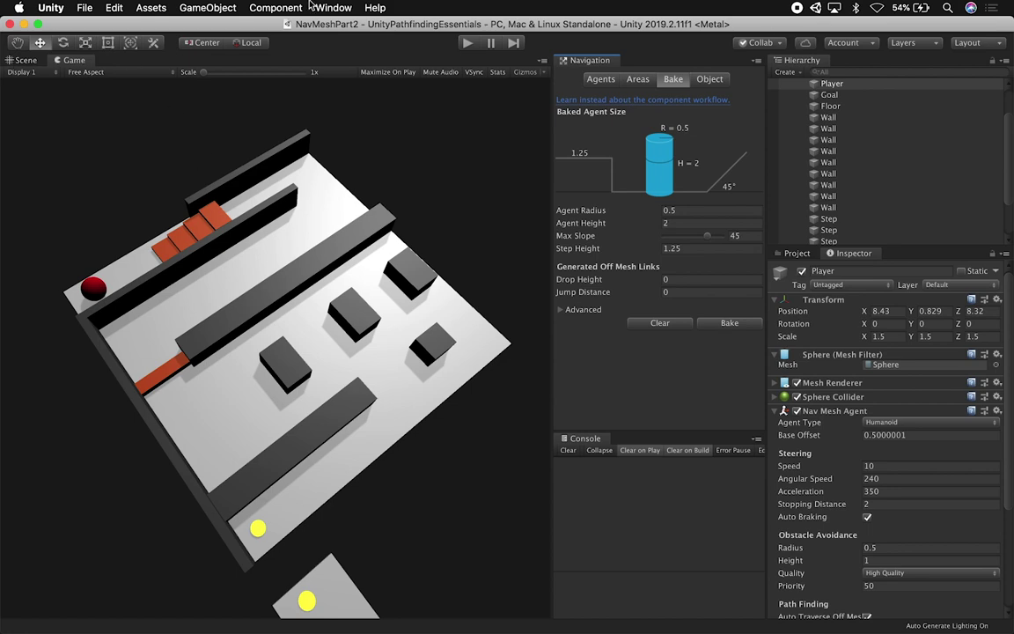
{"action": "left_click", "coordinate": [23, 60]}
{"action": "scroll", "coordinate": [951, 122], "scroll_direction": "up", "scroll_amount": 3}
{"action": "left_click", "coordinate": [867, 95]}
{"action": "left_click_drag", "start_coordinate": [415, 366], "coordinate": [346, 297], "text": "alt"}
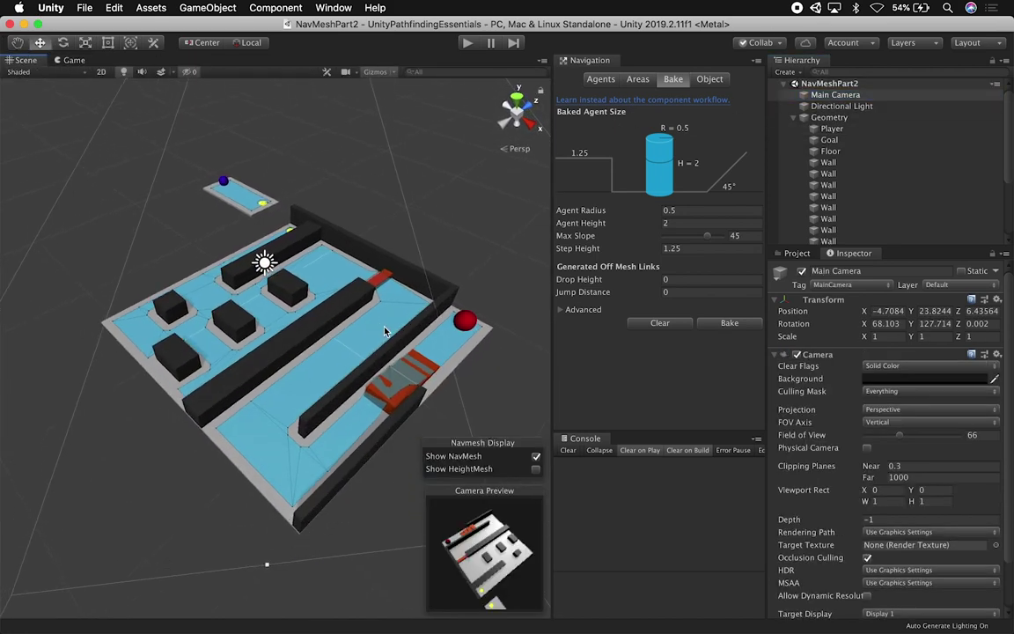
{"action": "key", "text": "super+shift+f"}
{"action": "middle_click_drag", "start_coordinate": [384, 331], "coordinate": [380, 337]}
{"action": "scroll", "coordinate": [379, 337], "scroll_direction": "up", "scroll_amount": 1}
{"action": "key", "text": "super+shift+f"}
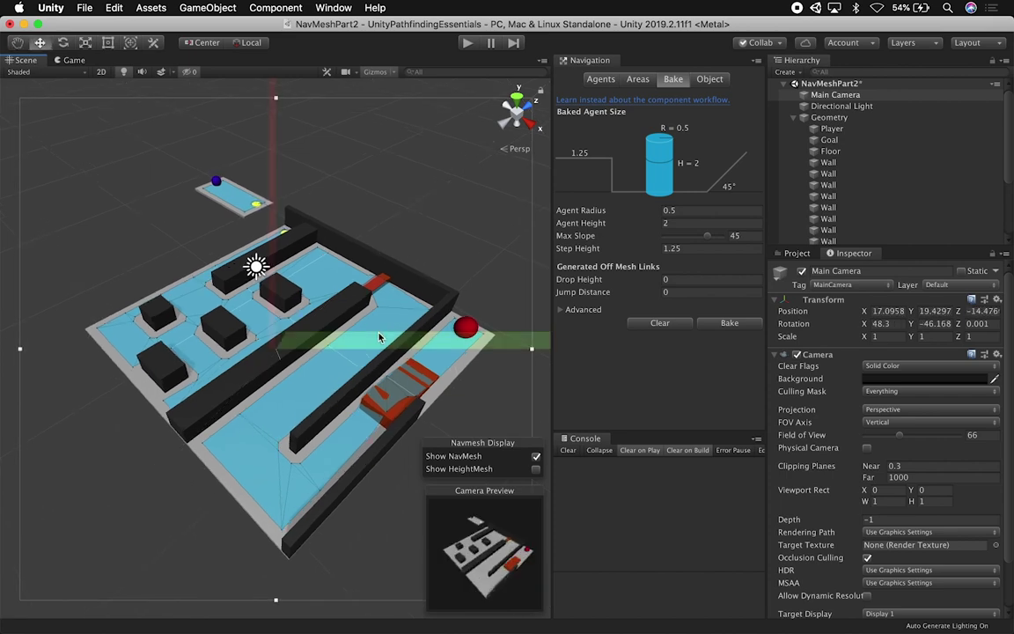
{"action": "left_click", "coordinate": [69, 60]}
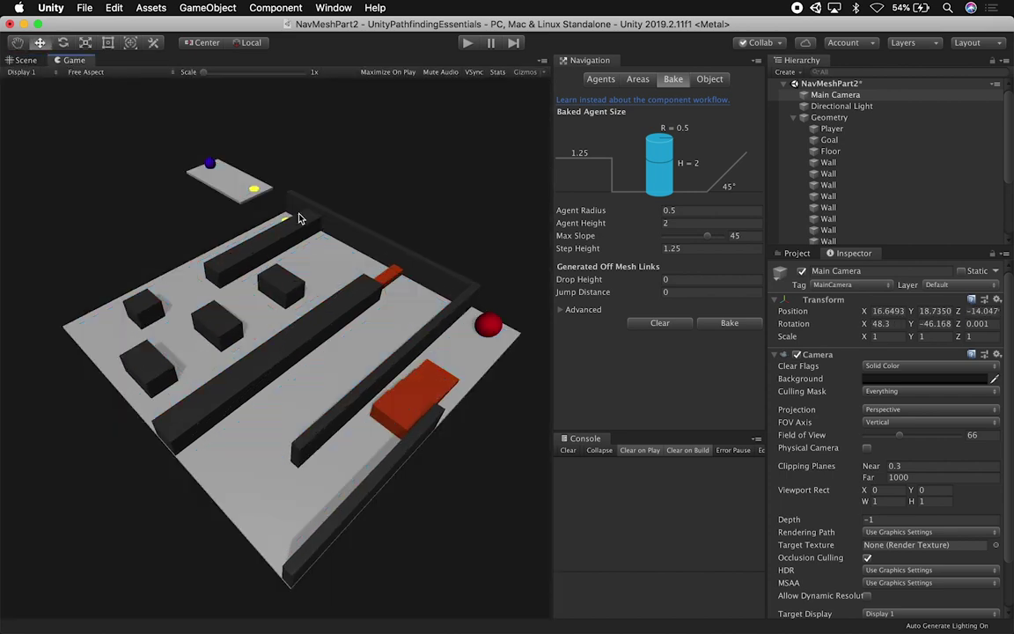
- Realign the Main Camera with a slightly rotated Scene view and test the Player's whole route in the Game view with a play run
{"action": "left_click", "coordinate": [34, 61]}
{"action": "left_click_drag", "start_coordinate": [137, 170], "coordinate": [190, 180], "text": "alt"}
{"action": "key", "text": "super+shift+f"}
{"action": "left_click", "coordinate": [83, 63]}
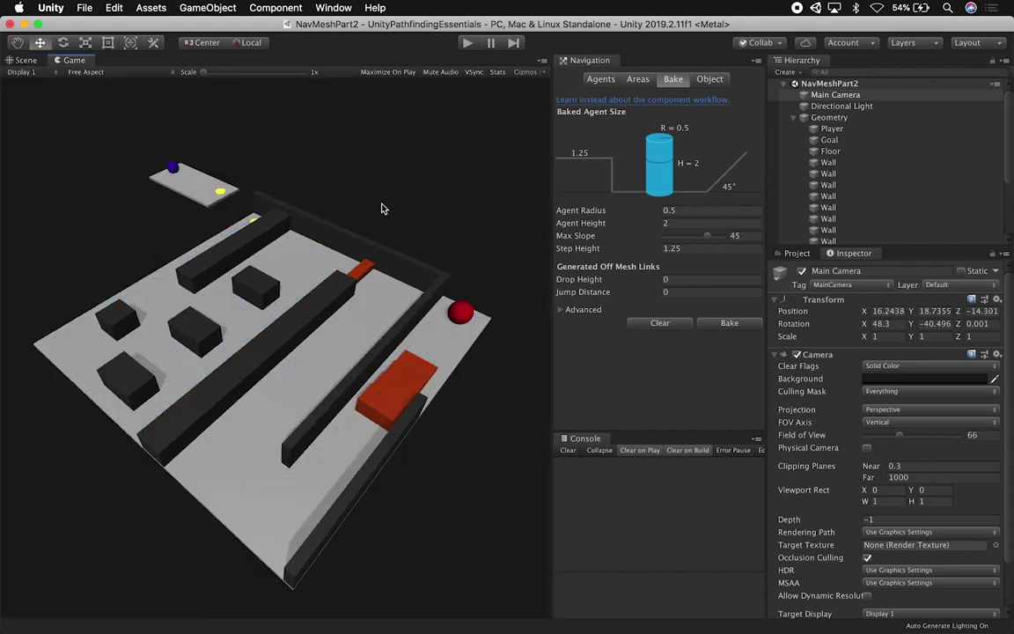
{"action": "left_click", "coordinate": [465, 43]}
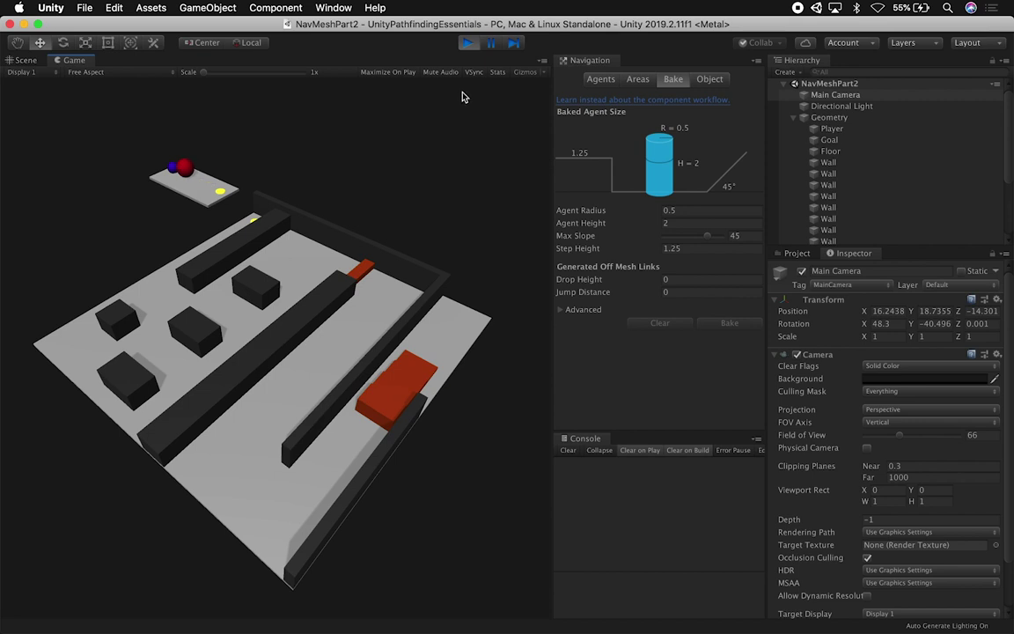
{"action": "left_click", "coordinate": [467, 42]}
- Switch to Chrome and open the project author's GitHub profile page
{"action": "key", "text": "super+space"}
{"action": "type", "text": "chr"}
{"action": "key", "text": "Return"}
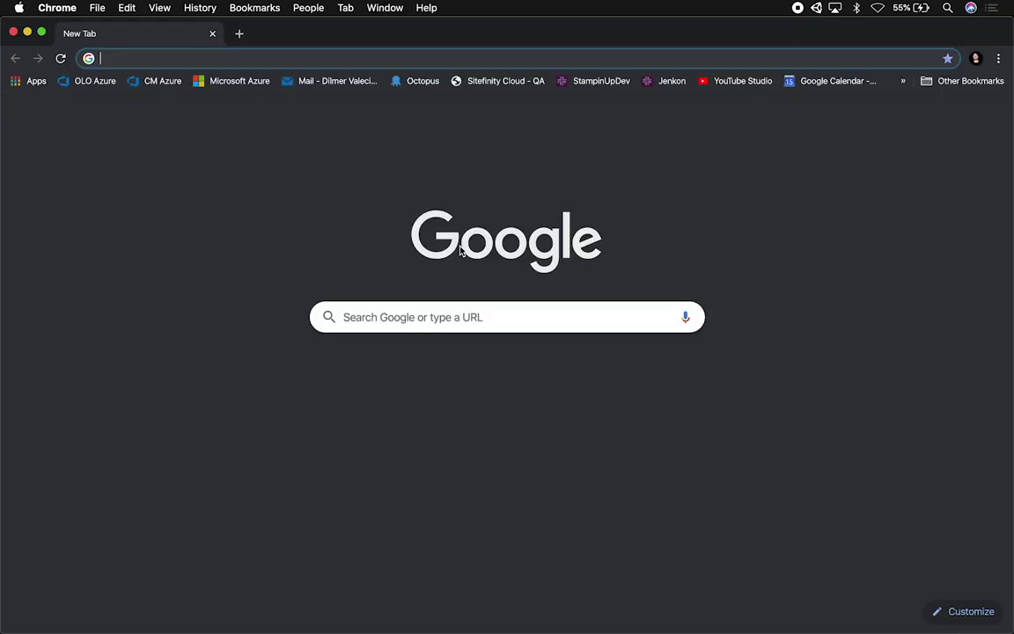
{"action": "type", "text": "github"}
{"action": "key", "text": "Right"}
{"action": "key", "text": "Return"}
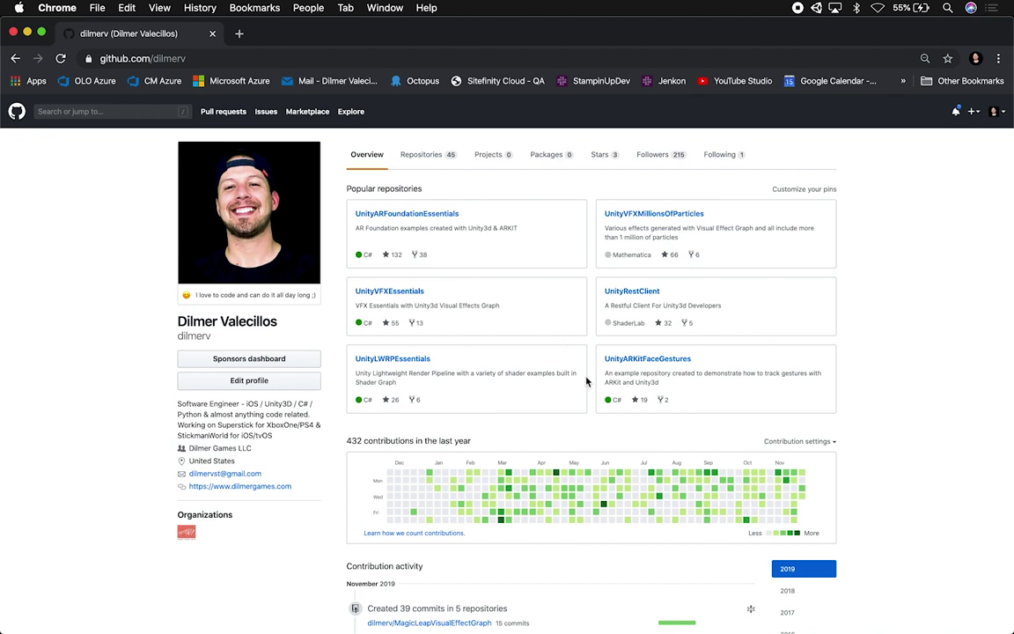
- Open the UnityPathfindingEssentials repository from the profile's list of created repositories
{"action": "scroll", "coordinate": [586, 381], "scroll_direction": "down", "scroll_amount": 4}
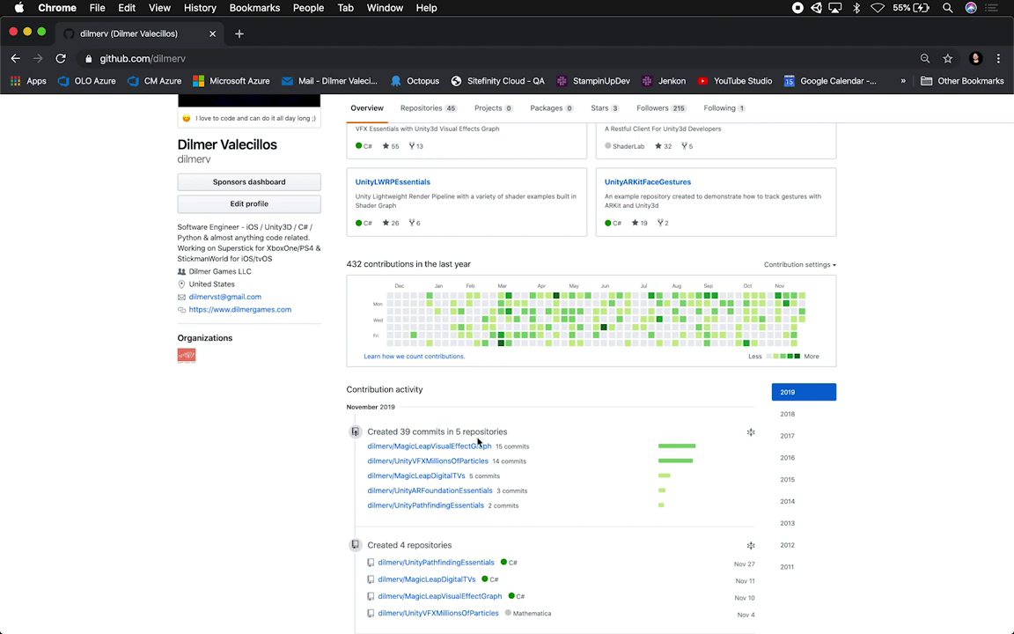
{"action": "scroll", "coordinate": [597, 568], "scroll_direction": "down", "scroll_amount": 3}
{"action": "mouse_move", "coordinate": [473, 466]}
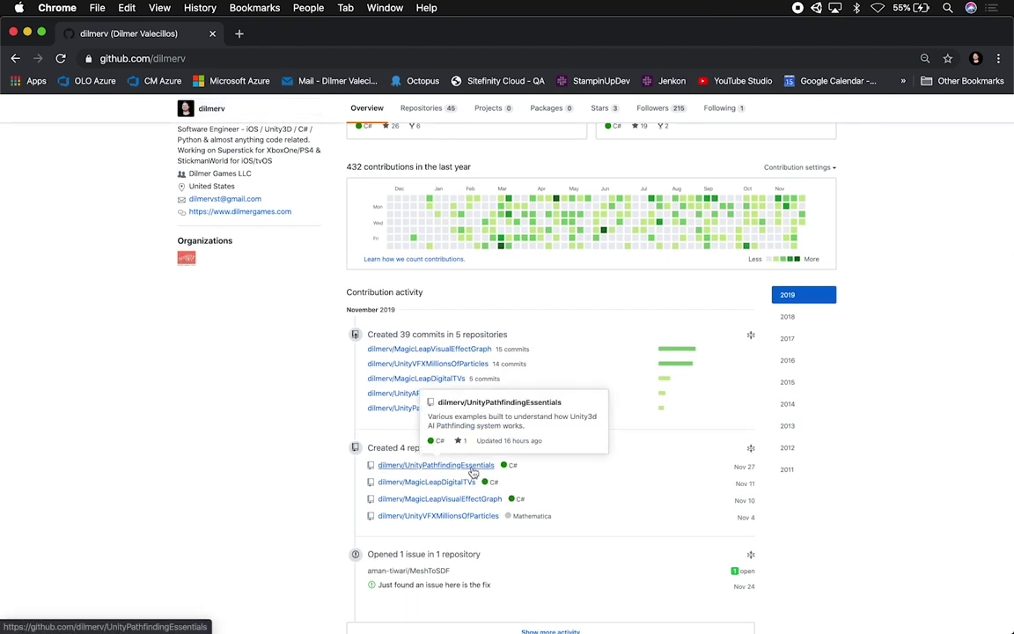
{"action": "left_click", "coordinate": [445, 472]}
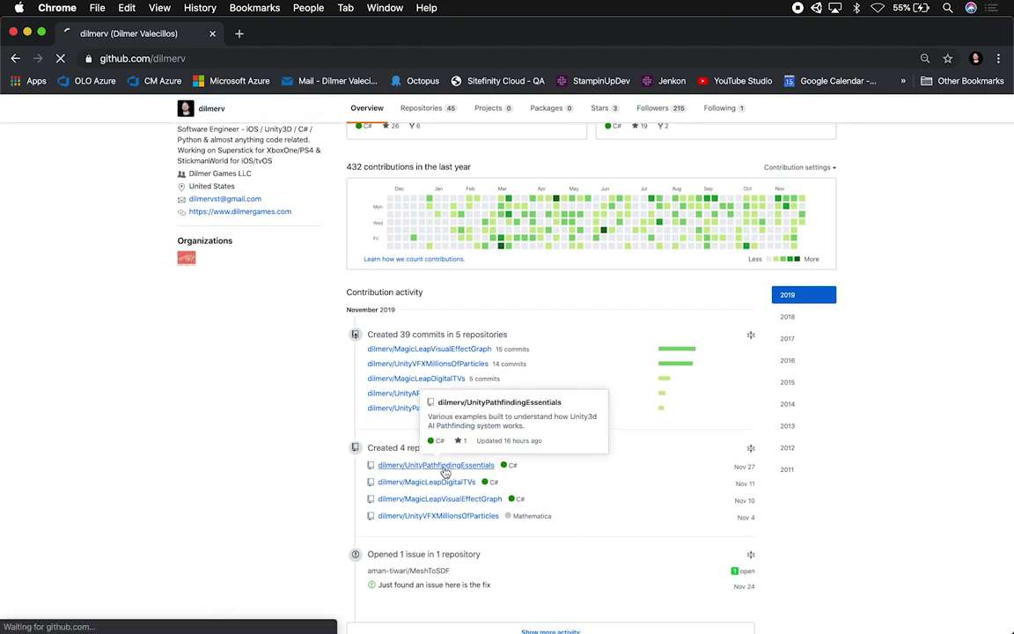
- Look through the repository's README with its example list and preview image, and return to the file list
{"action": "scroll", "coordinate": [569, 558], "scroll_direction": "down", "scroll_amount": 5}
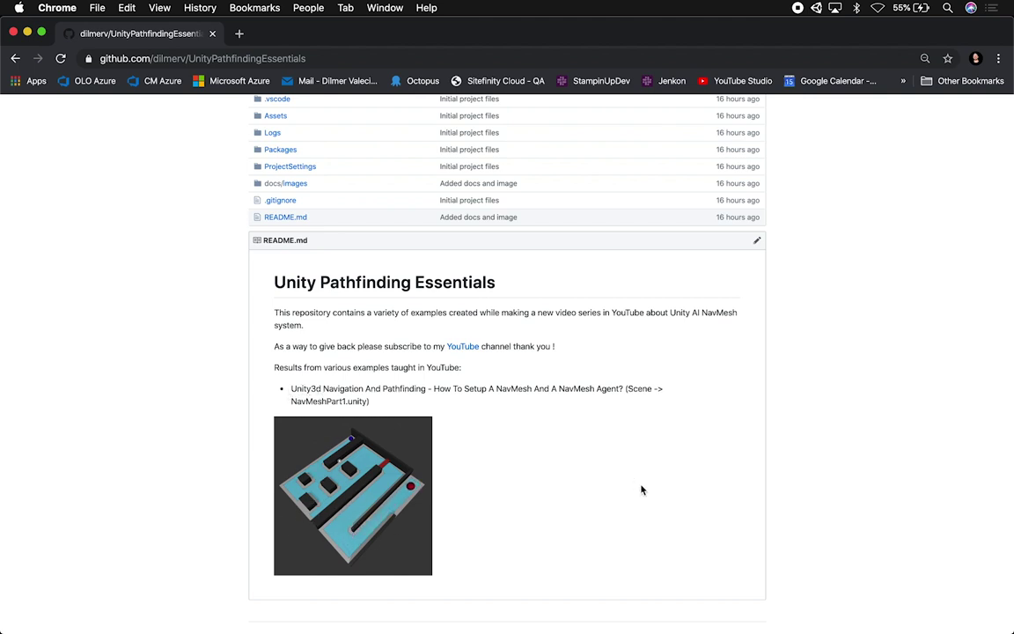
{"action": "scroll", "coordinate": [641, 490], "scroll_direction": "down", "scroll_amount": 2}
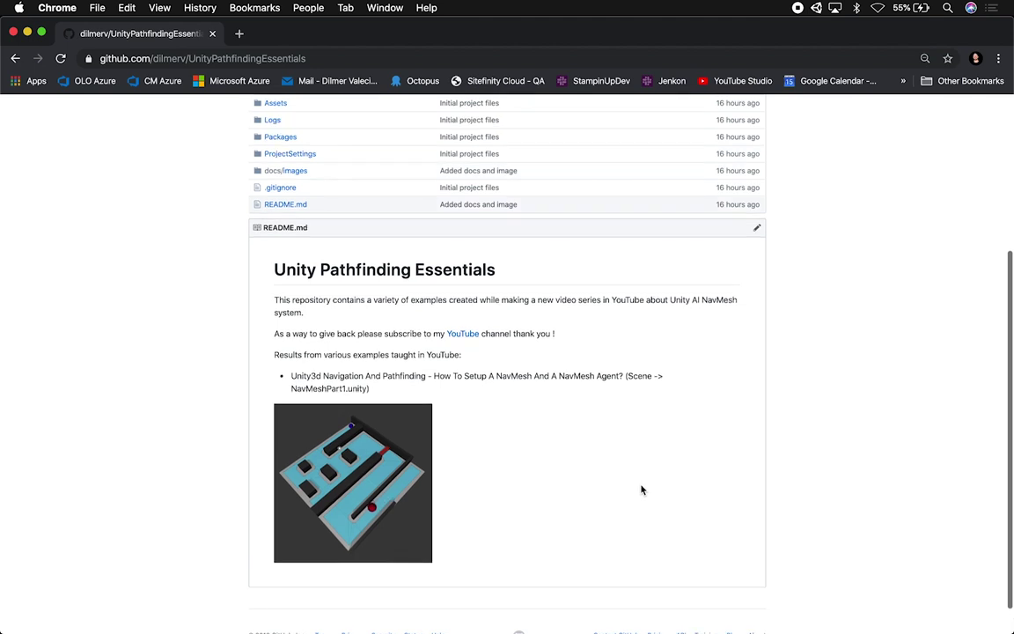
{"action": "scroll", "coordinate": [519, 546], "scroll_direction": "up", "scroll_amount": 5}
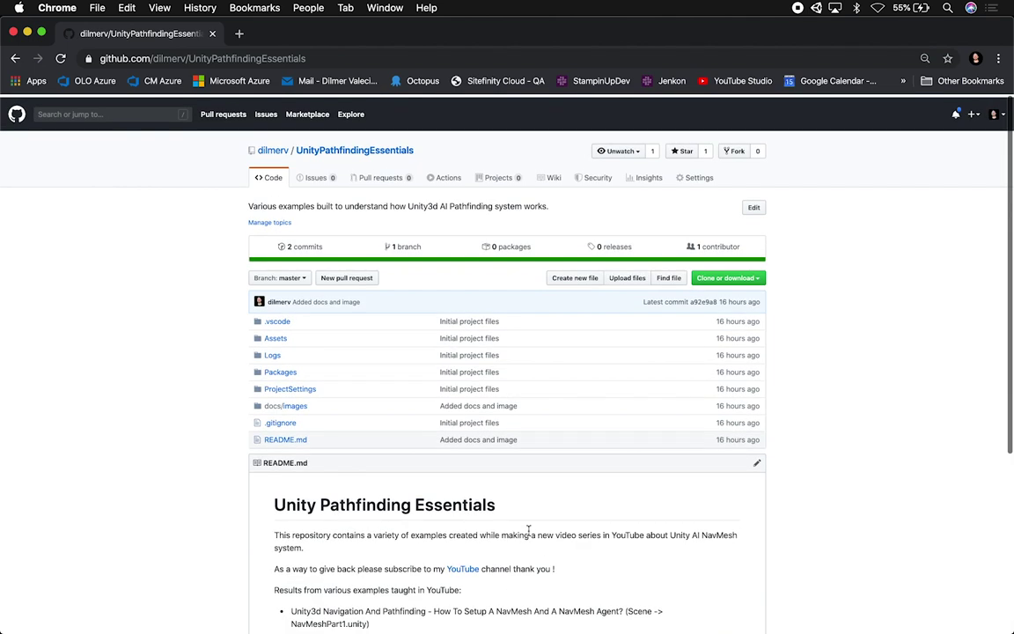